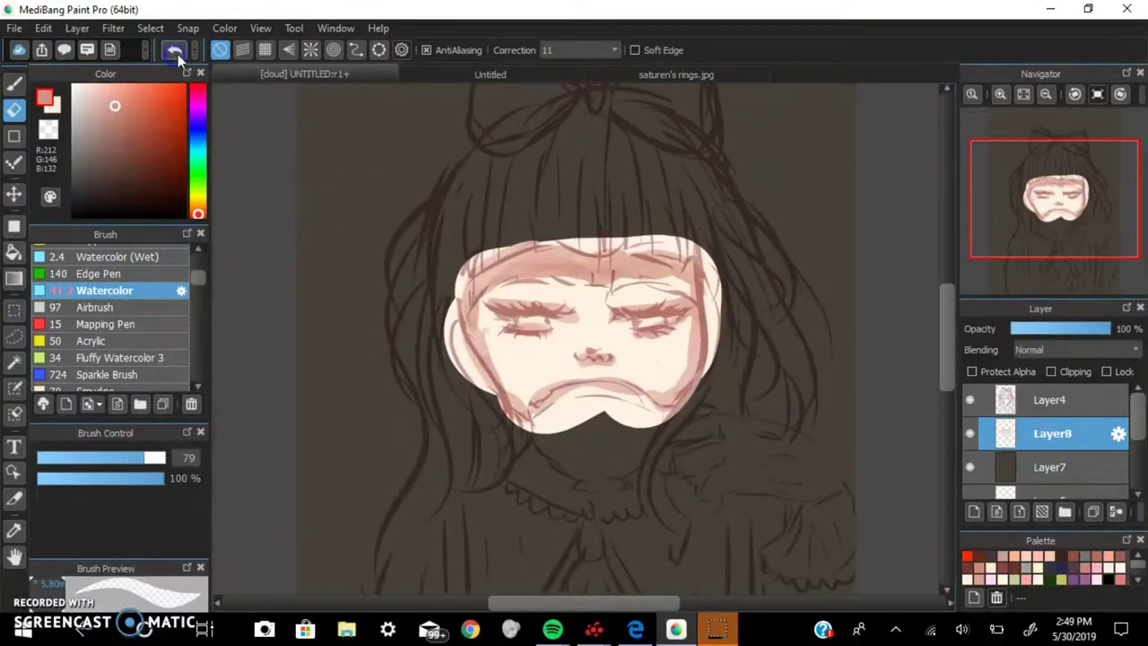
- Zoom in and paint pink watercolour blush across the cheeks, nose, right eye and forehead
click(972, 95)
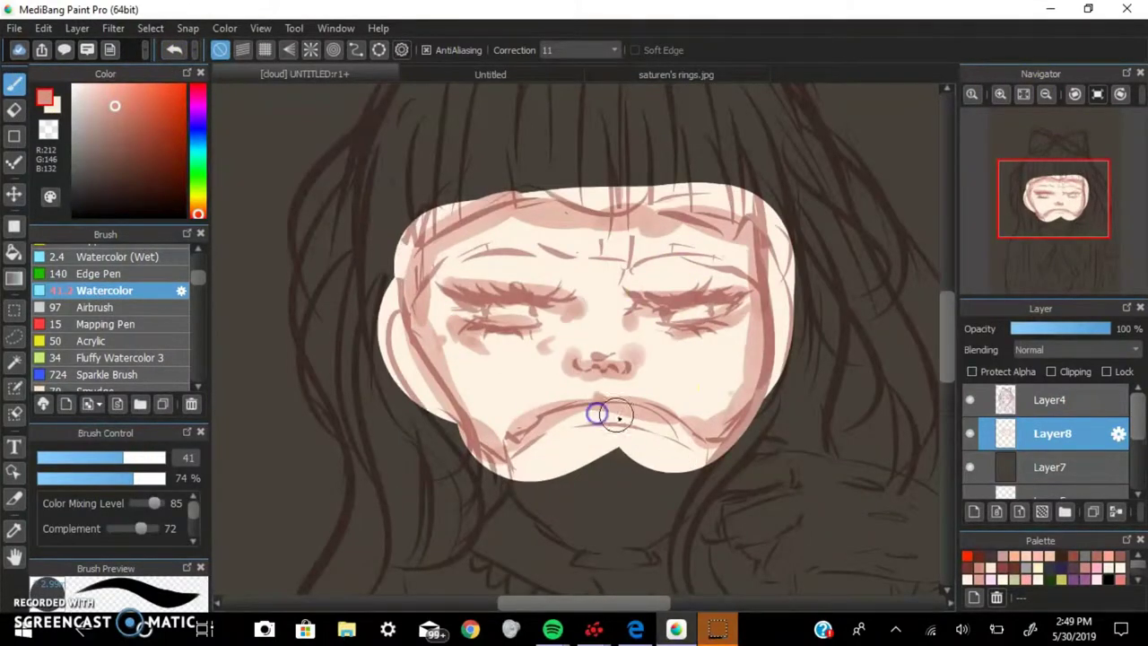
click(476, 229)
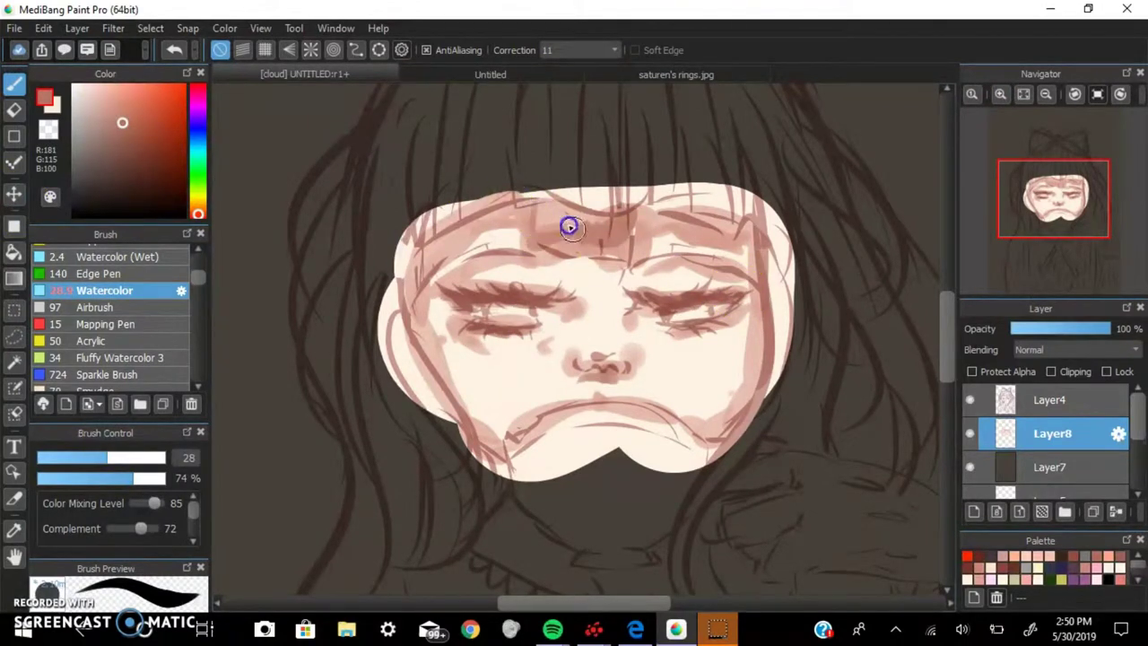
click(115, 457)
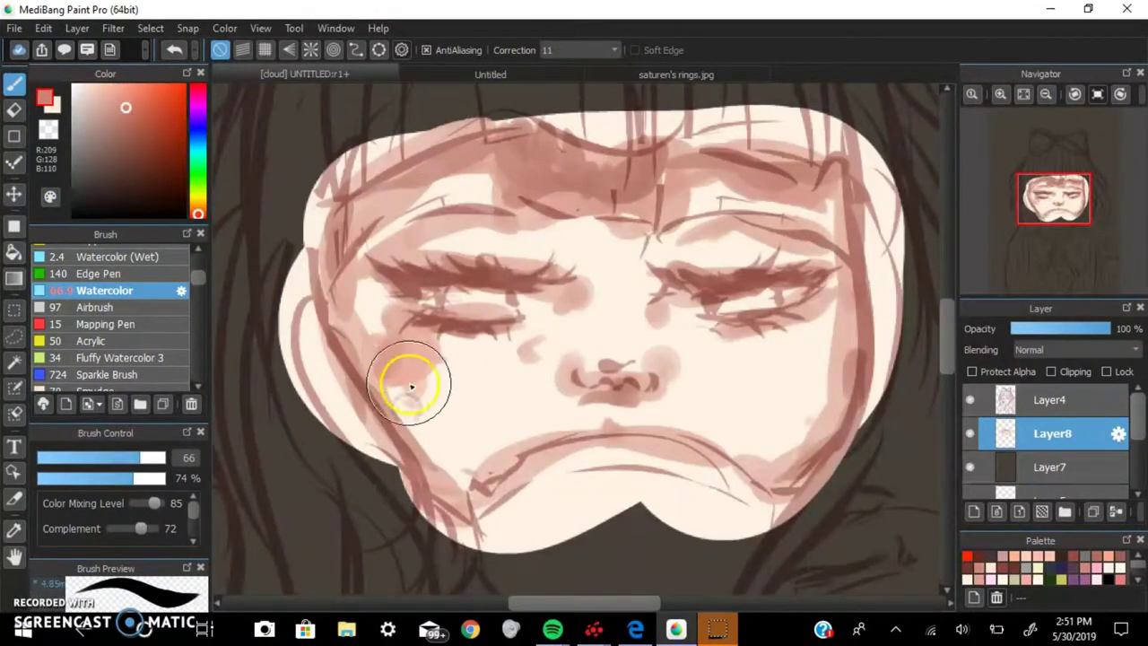
drag(409, 385, 656, 382)
drag(560, 376, 794, 257)
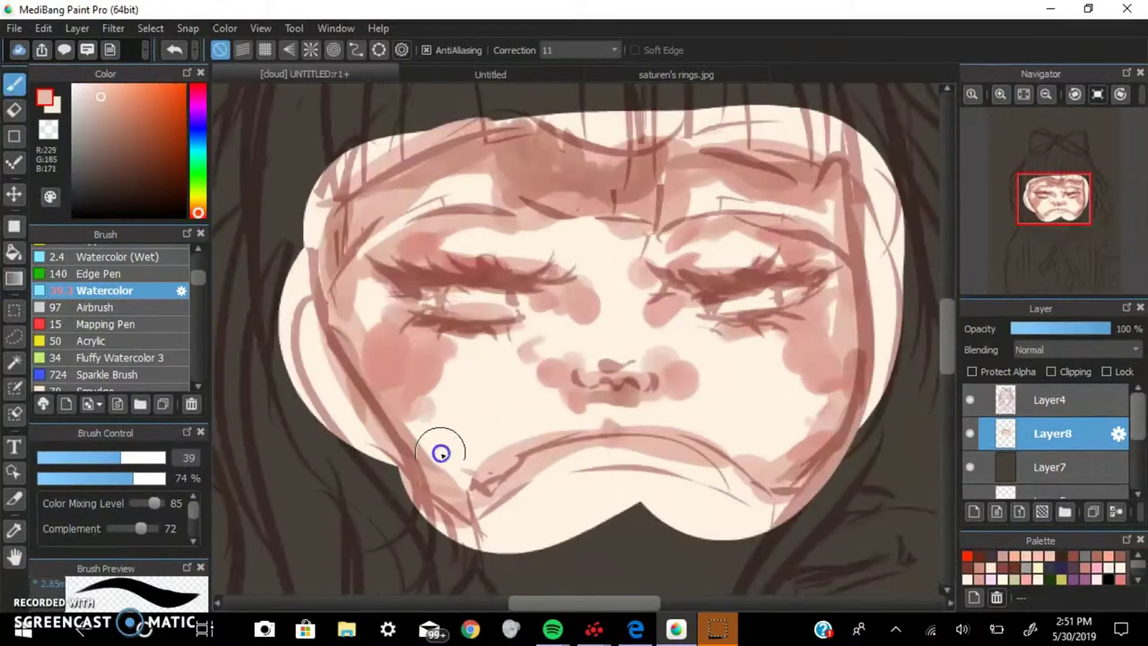
drag(440, 451, 554, 242)
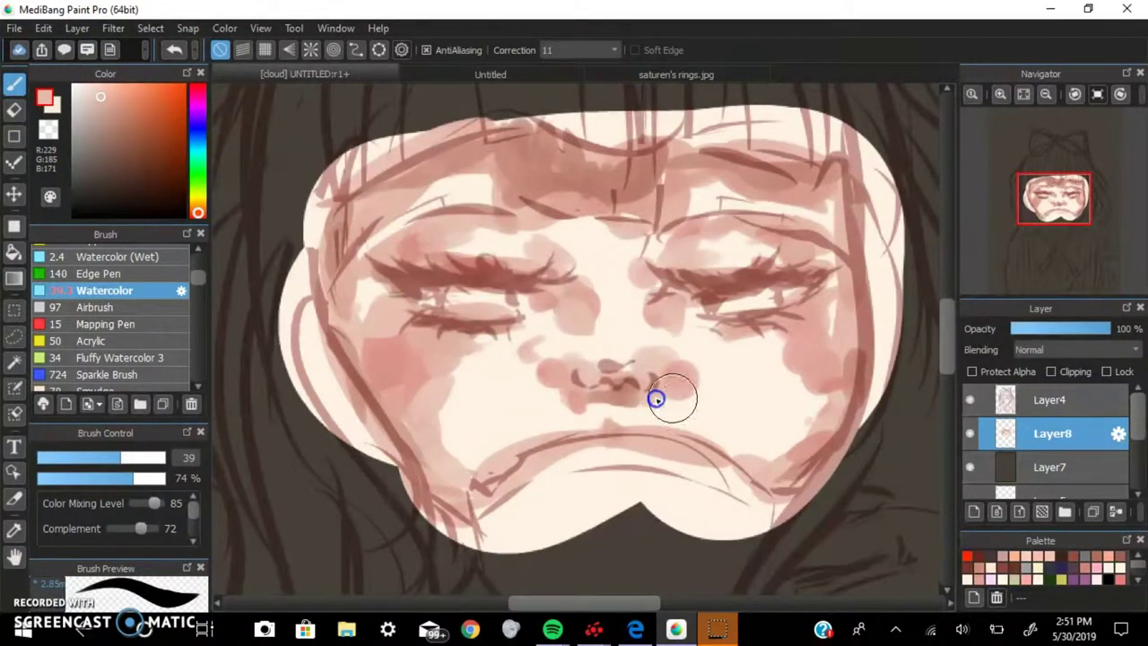
- Lighten under the left eye, between the eyes and right of the nose with cream
click(83, 85)
drag(457, 359, 566, 321)
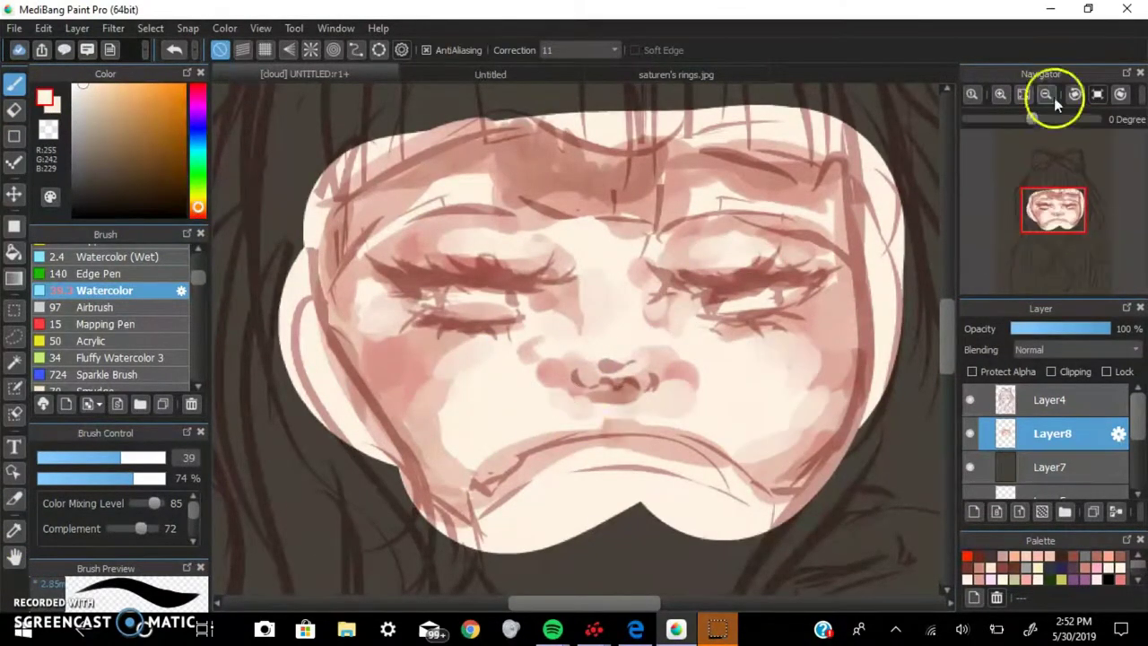
click(1045, 93)
scroll(448, 538, up, 5)
alt+click(448, 556)
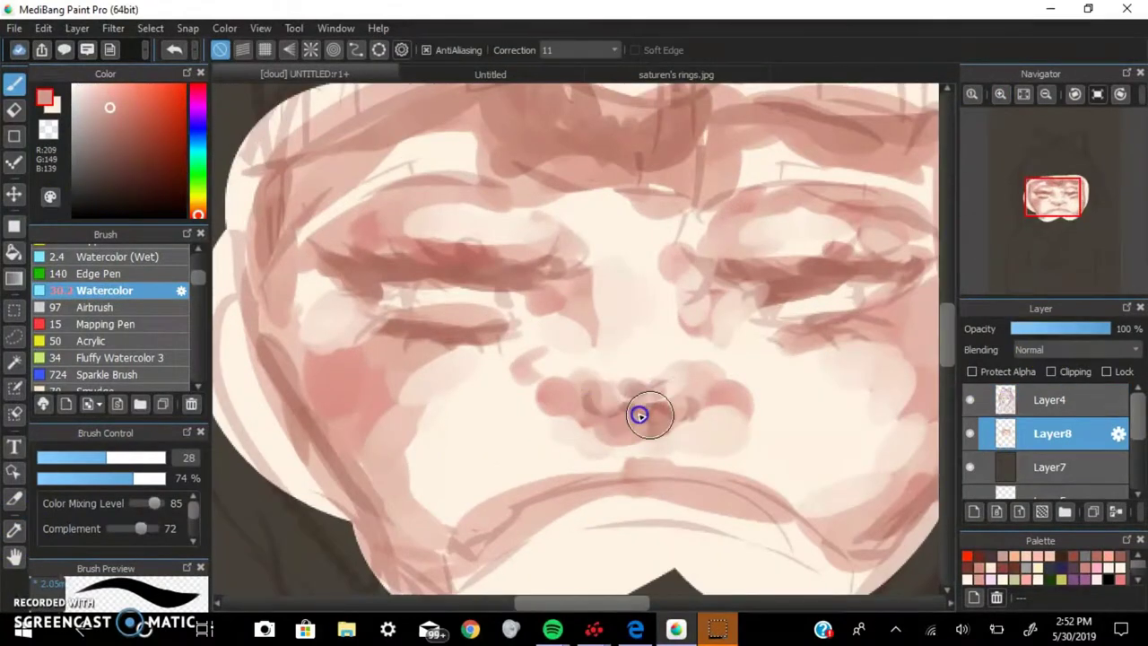
click(986, 87)
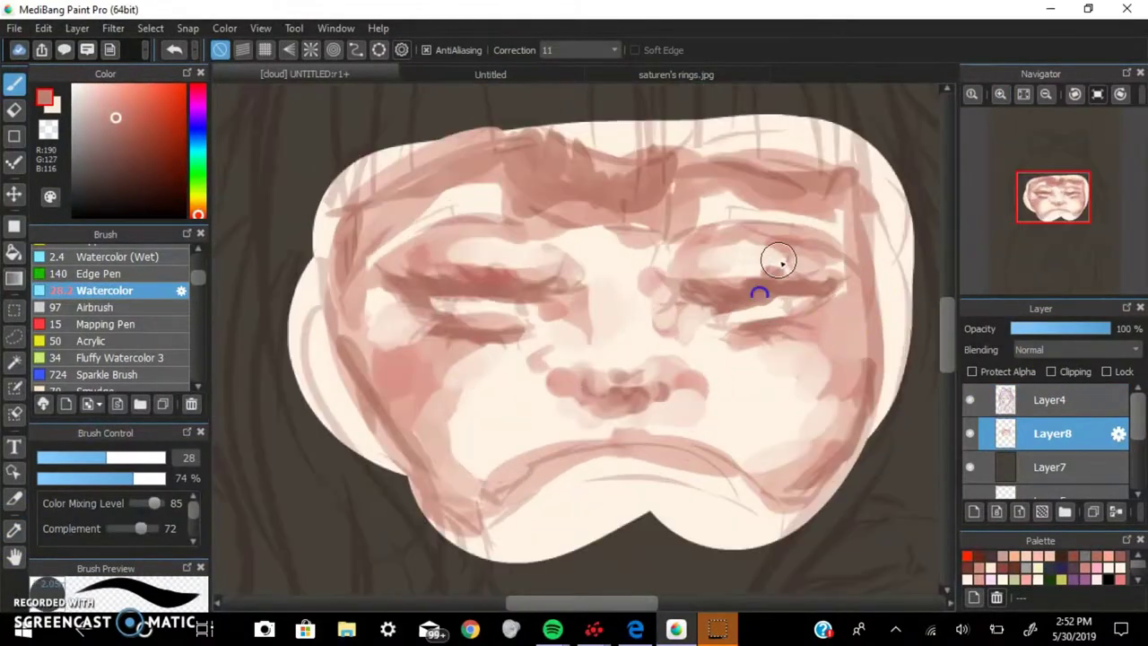
alt+click(567, 456)
drag(577, 320, 663, 358)
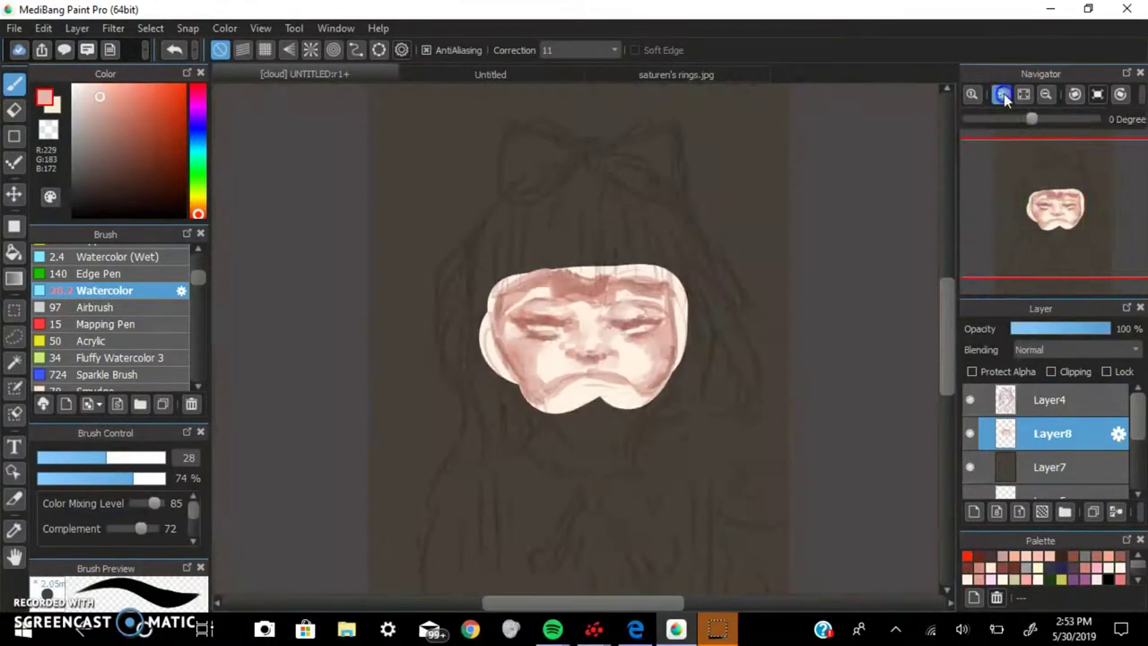
- Sample light cream and darker pink tones from the face for further blending
alt+click(439, 461)
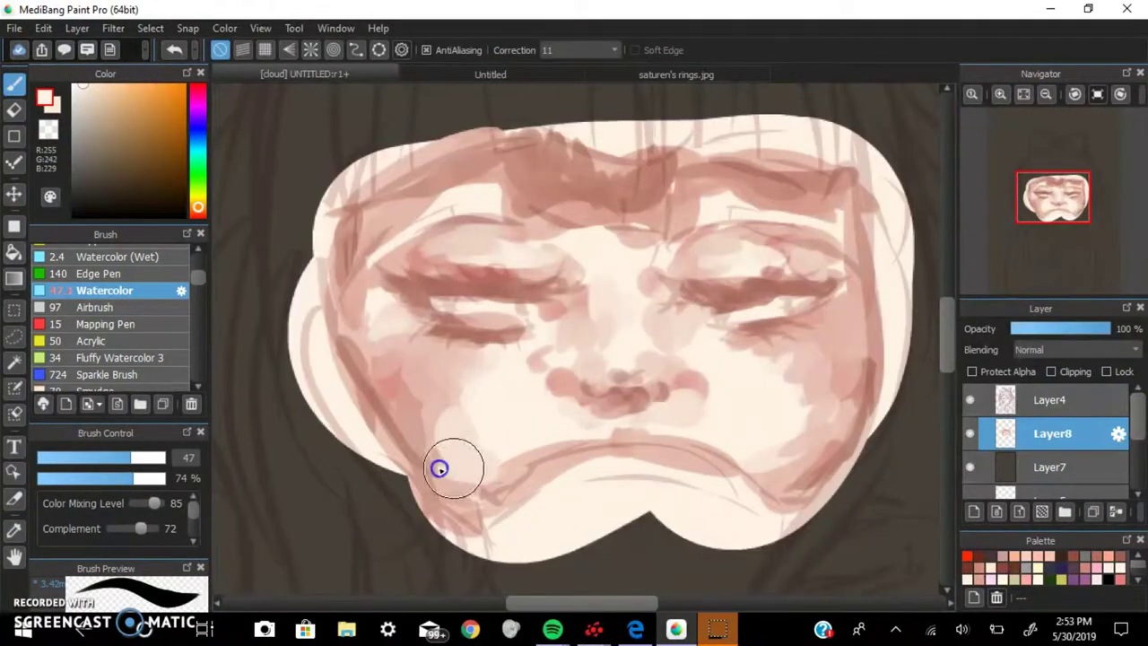
alt+click(590, 387)
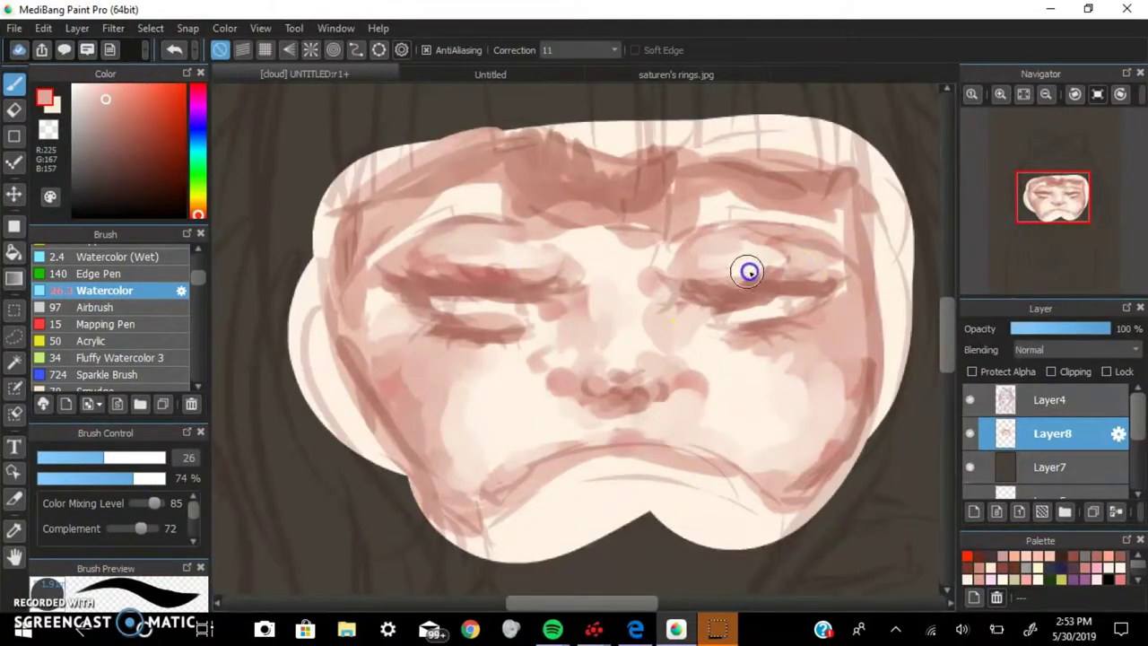
scroll(627, 233, down, 5)
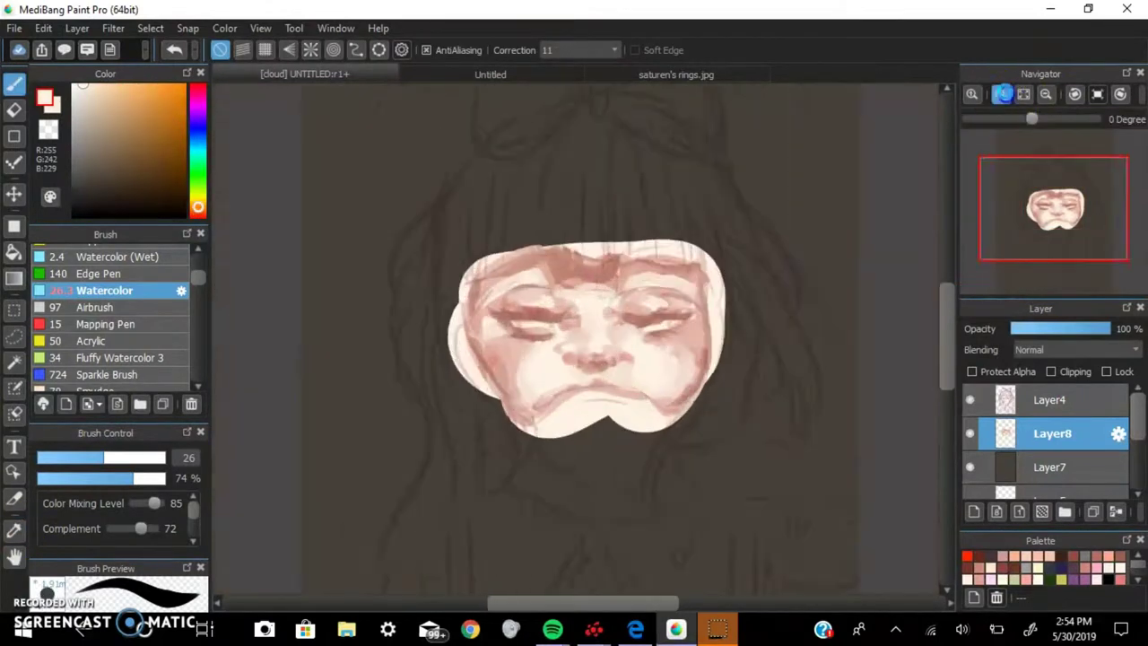
scroll(632, 250, up, 3)
alt+click(632, 249)
scroll(1006, 126, down, 3)
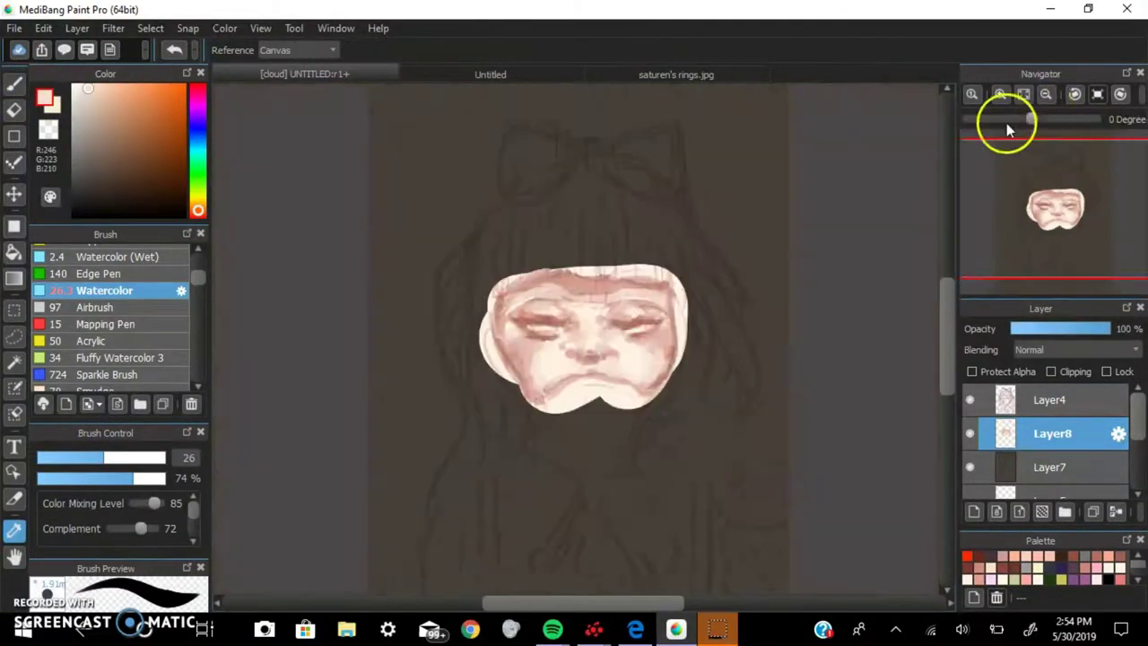
scroll(440, 351, up, 5)
alt+click(344, 285)
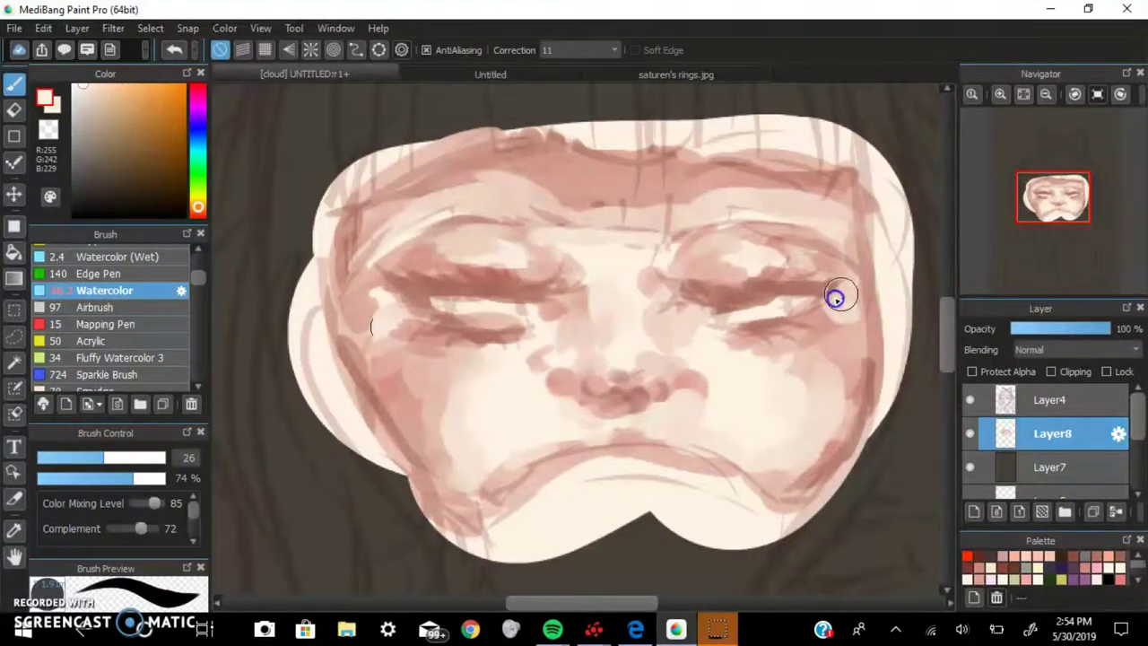
- Hide the Layer4 sketch lines and set up a smaller Watercolor brush for fine detail
scroll(687, 384, down, 3)
click(969, 399)
scroll(1055, 209, up, 3)
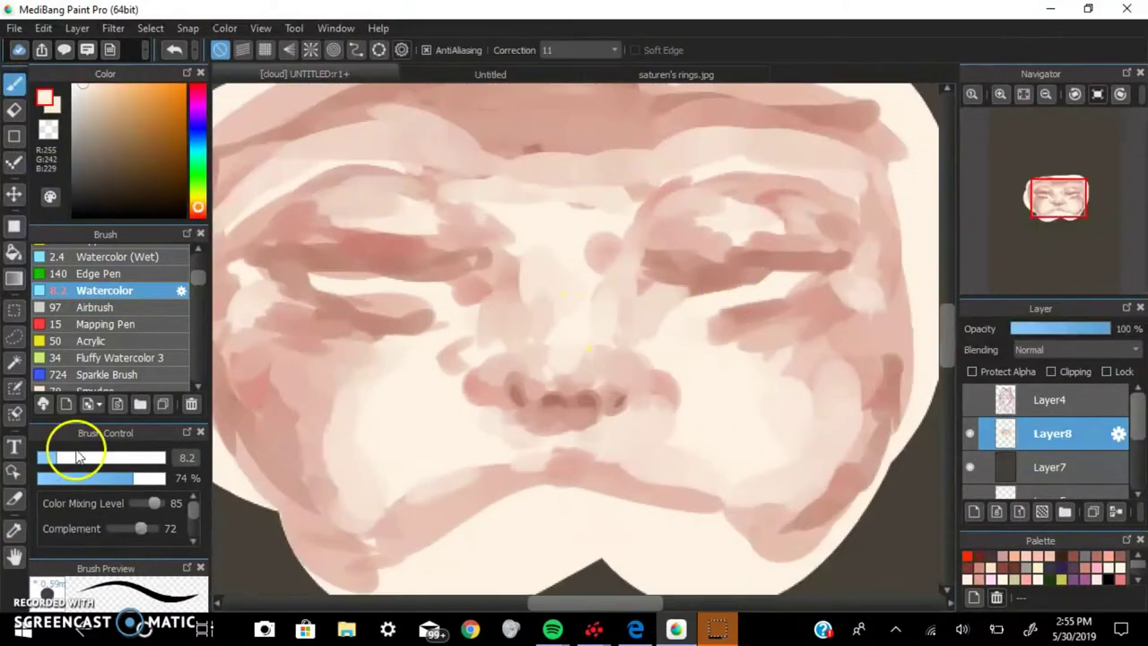
click(111, 119)
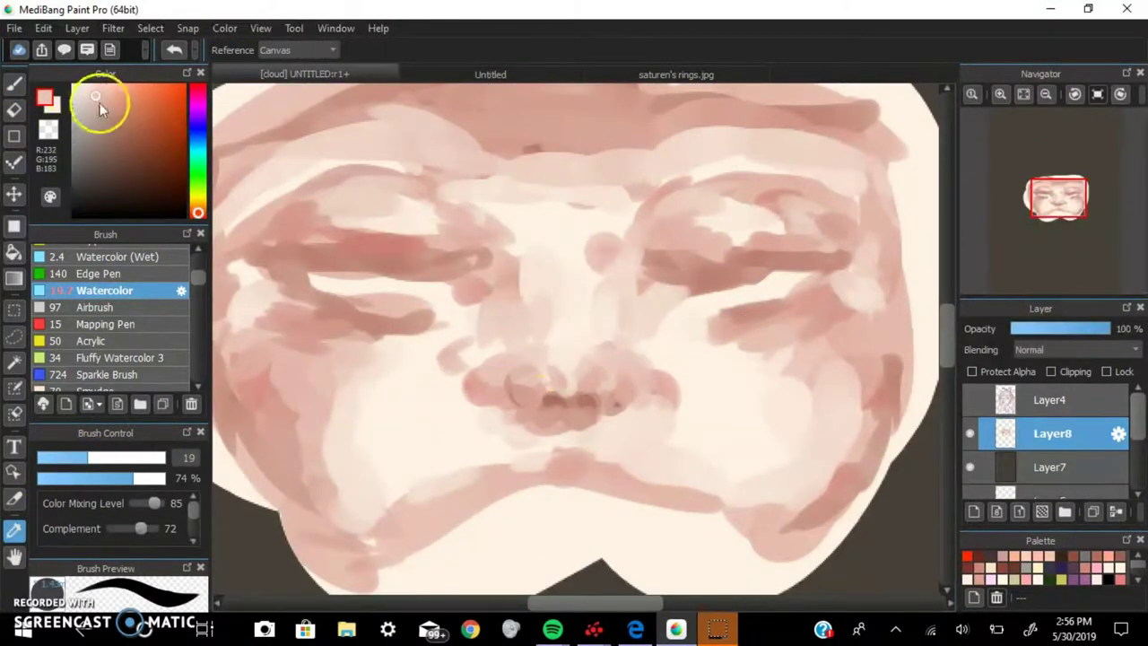
drag(87, 458, 63, 457)
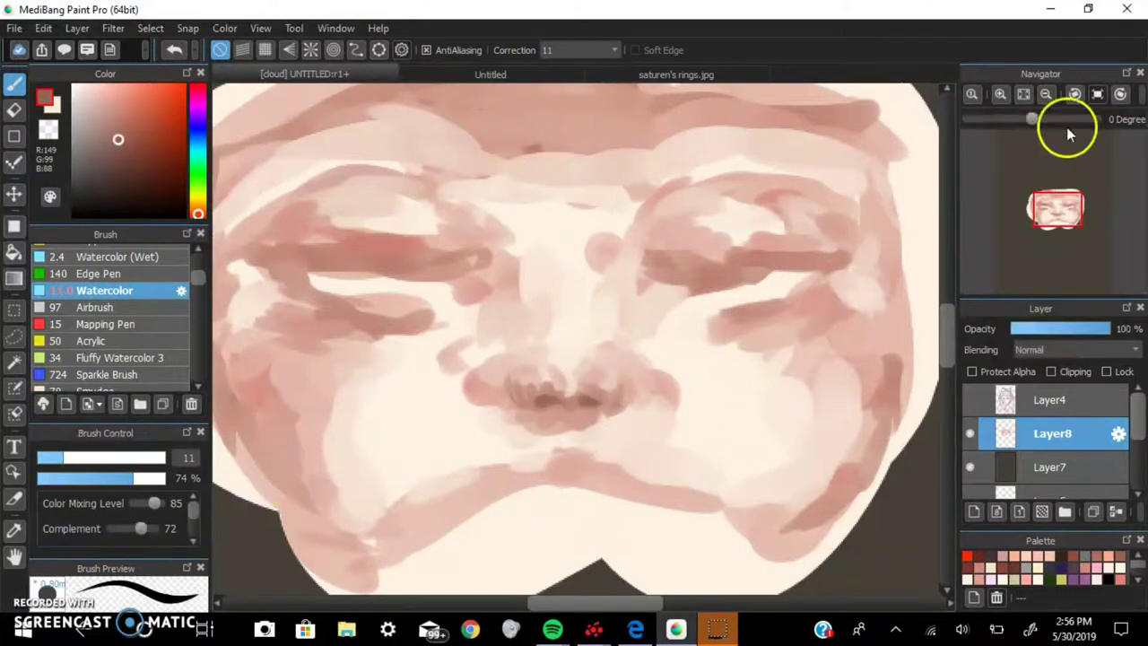
click(1063, 125)
alt+click(501, 410)
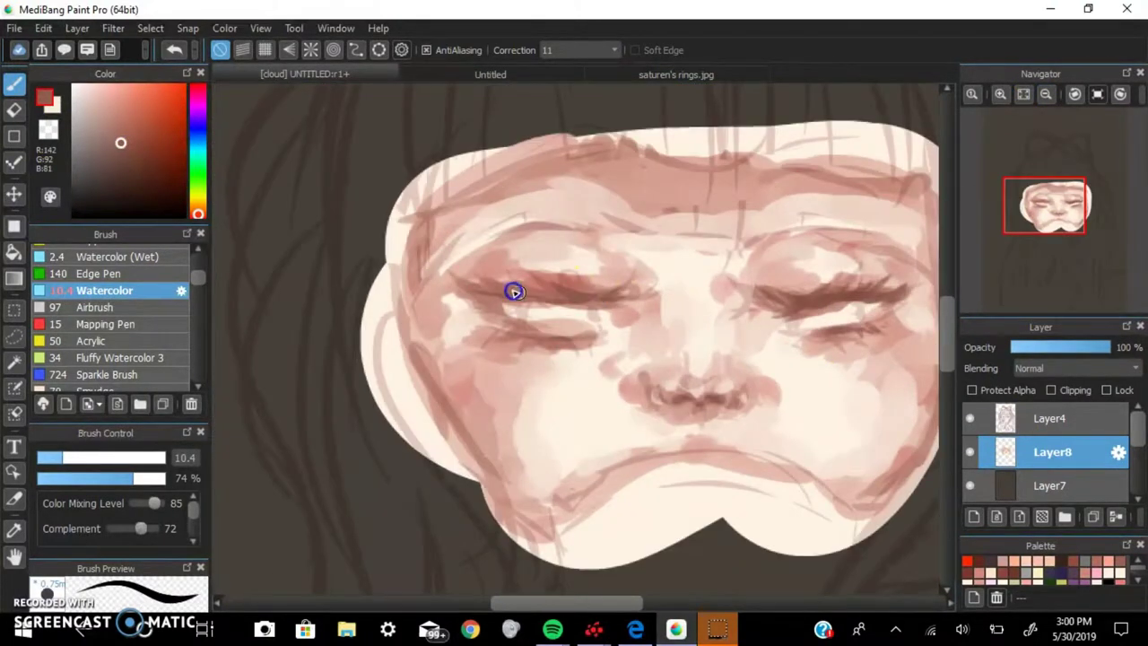
- Repaint the lower lids under both eyes
click(1000, 93)
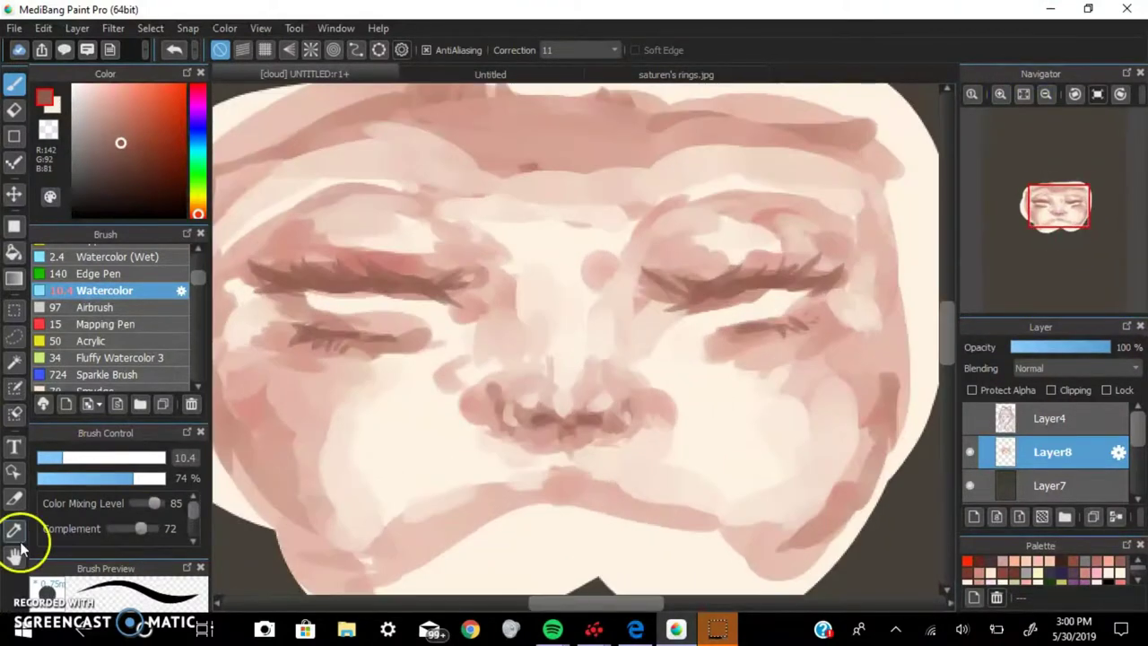
drag(823, 337, 686, 338)
drag(763, 335, 735, 334)
drag(377, 344, 299, 346)
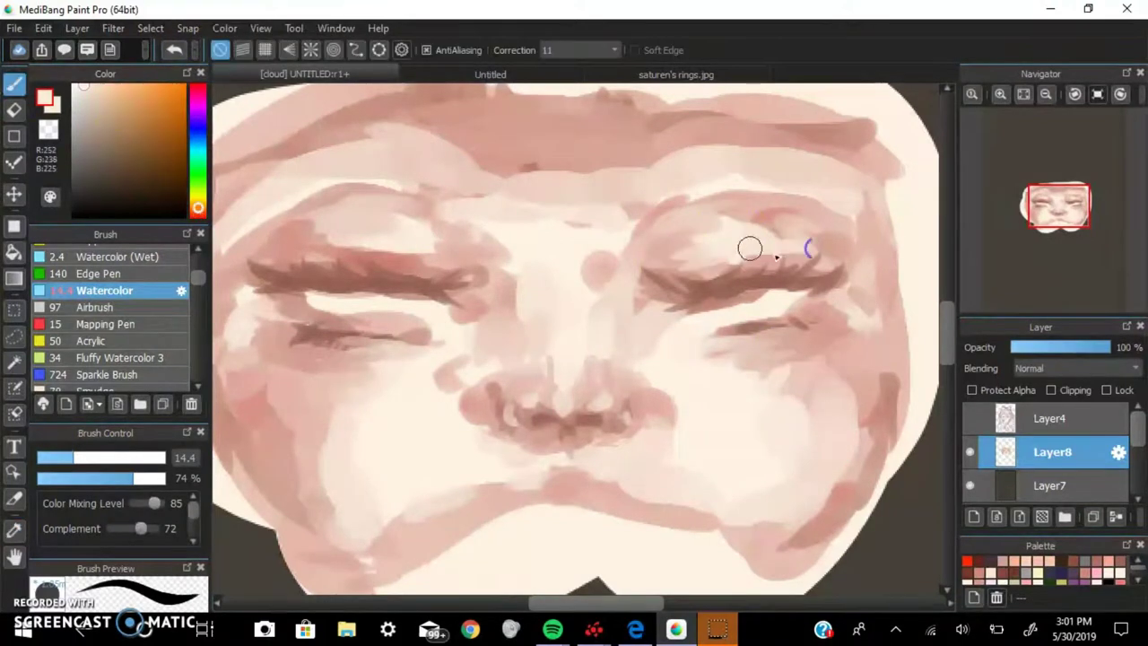
click(972, 94)
scroll(518, 198, up, 3)
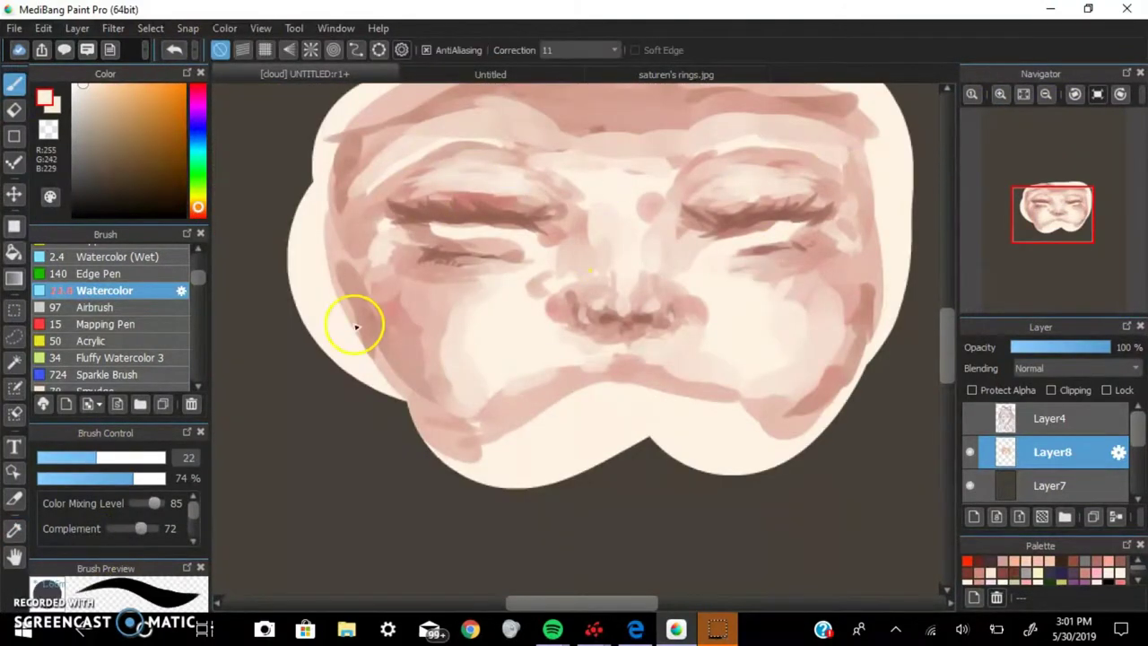
- Touch up pink shading near the eyes, then set a larger cream brush at 10% opacity
alt+click(669, 248)
alt+click(557, 203)
alt+click(671, 397)
drag(57, 457, 137, 457)
drag(422, 296, 551, 346)
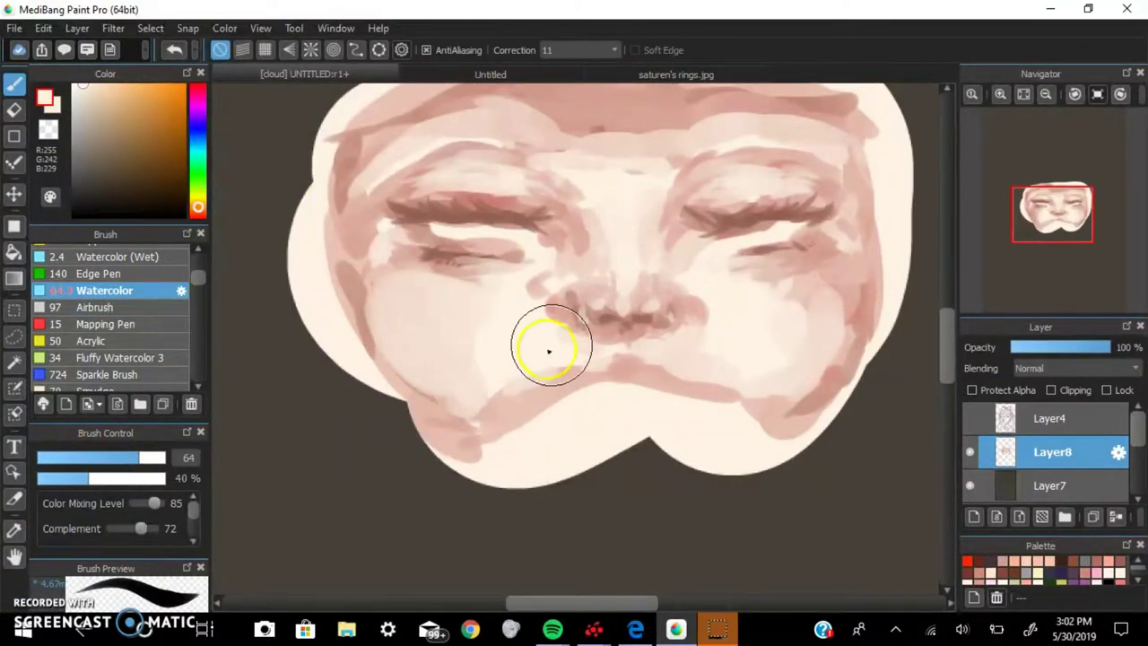
click(176, 49)
- Blend soft cream over the cheeks and forehead and deepen the pink shadow under the nose
click(1000, 93)
click(1045, 94)
scroll(692, 187, down, 2)
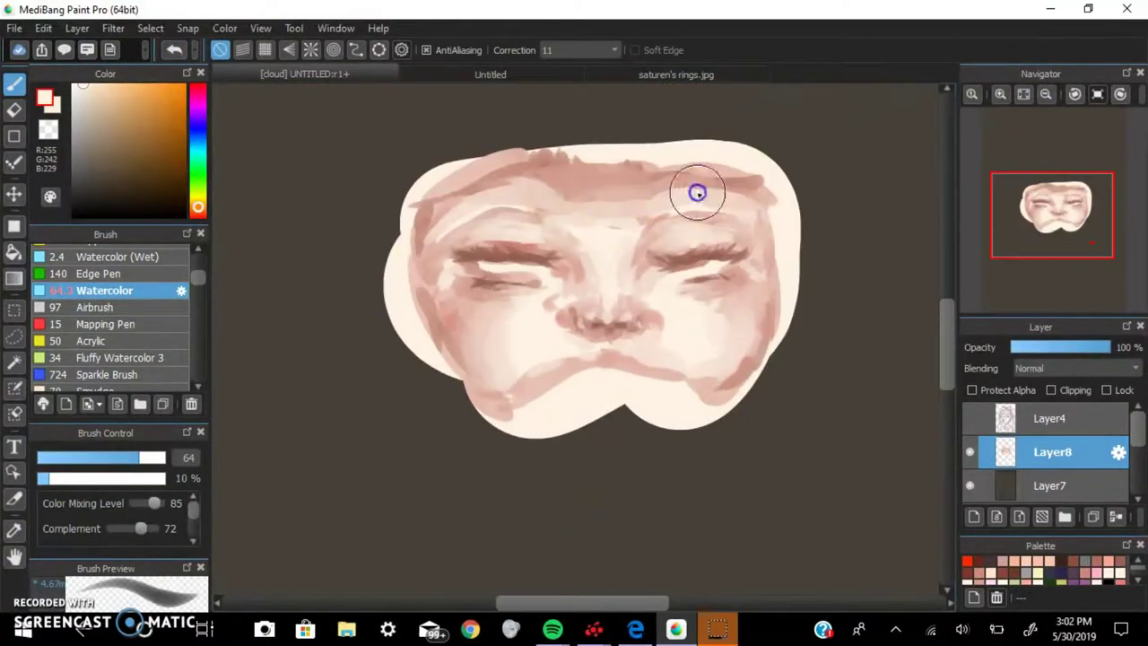
scroll(311, 475, up, 3)
alt+click(425, 251)
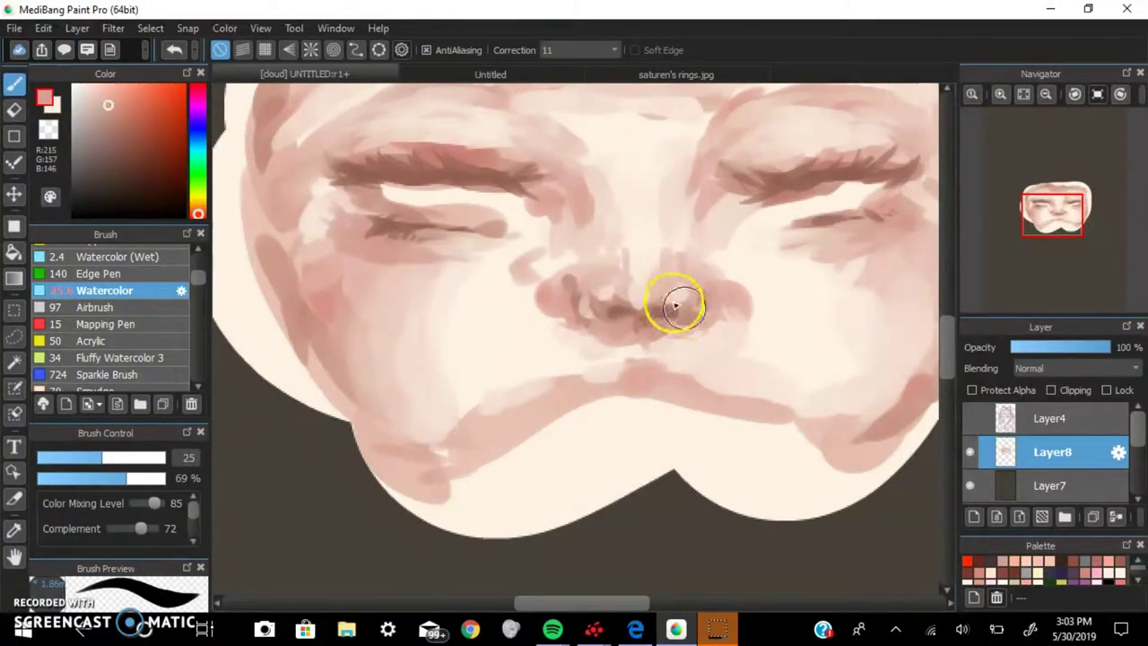
click(117, 256)
click(115, 119)
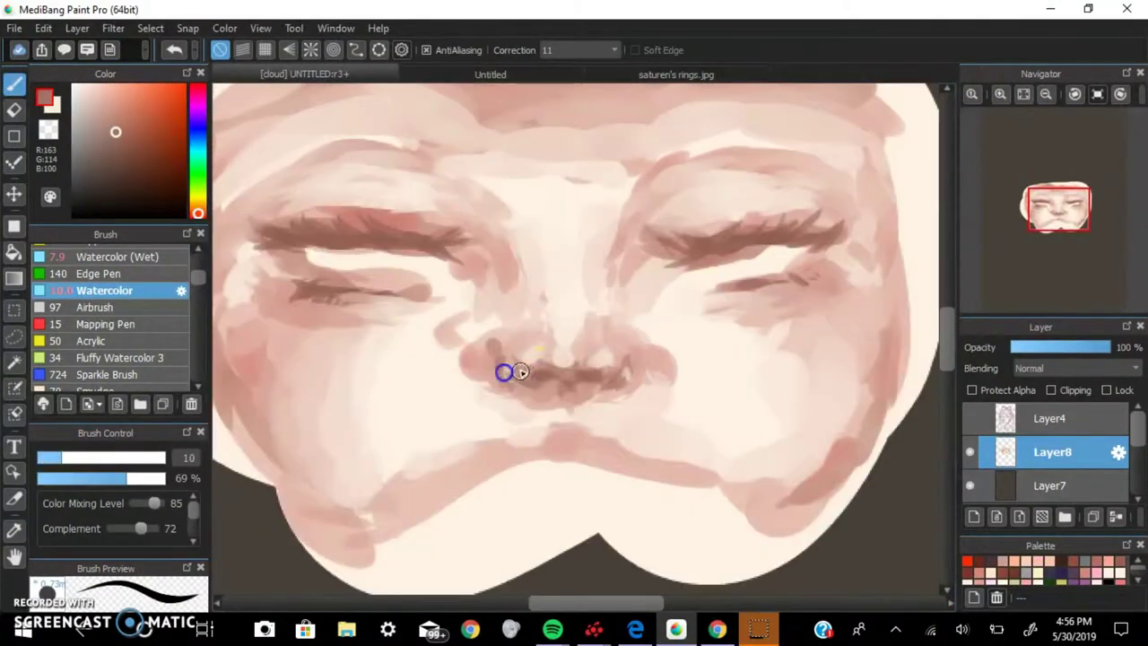
- Blend cream over the left cheek and brighten the left cheek edge
scroll(613, 383, down, 2)
alt+click(636, 299)
drag(606, 416, 321, 351)
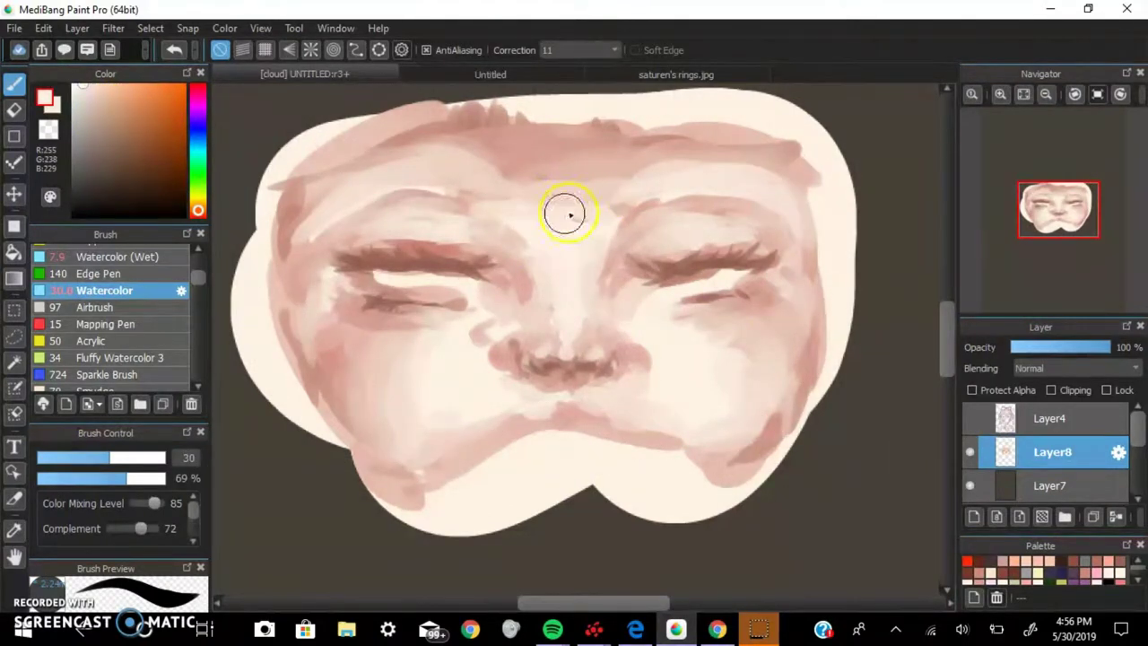
alt+click(628, 243)
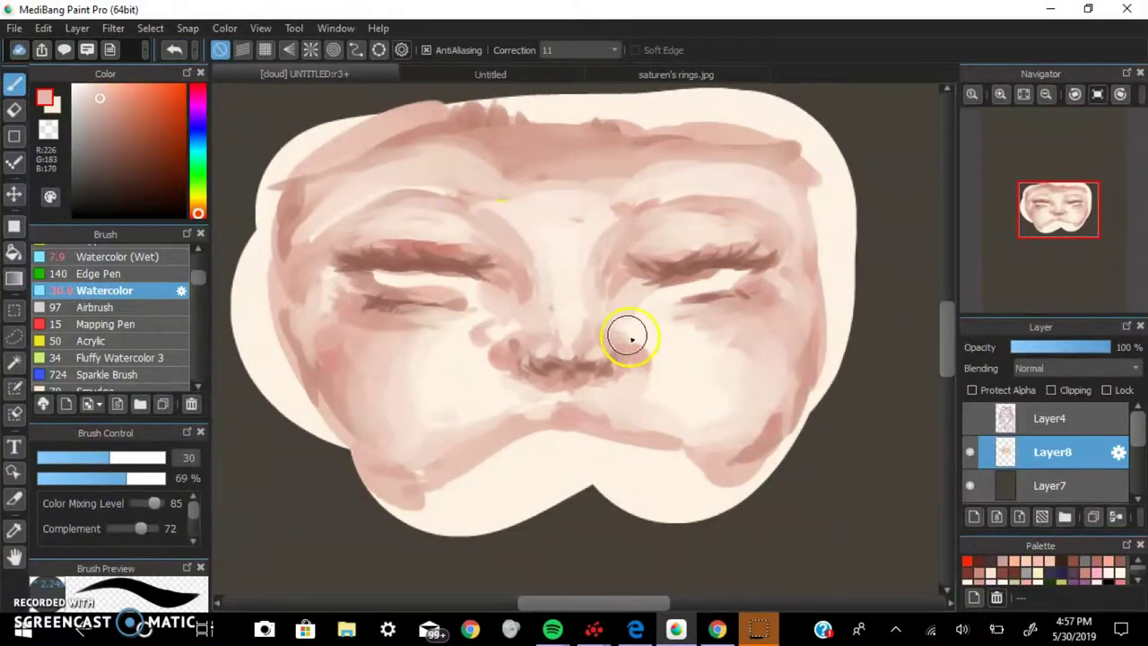
scroll(663, 325, down, 2)
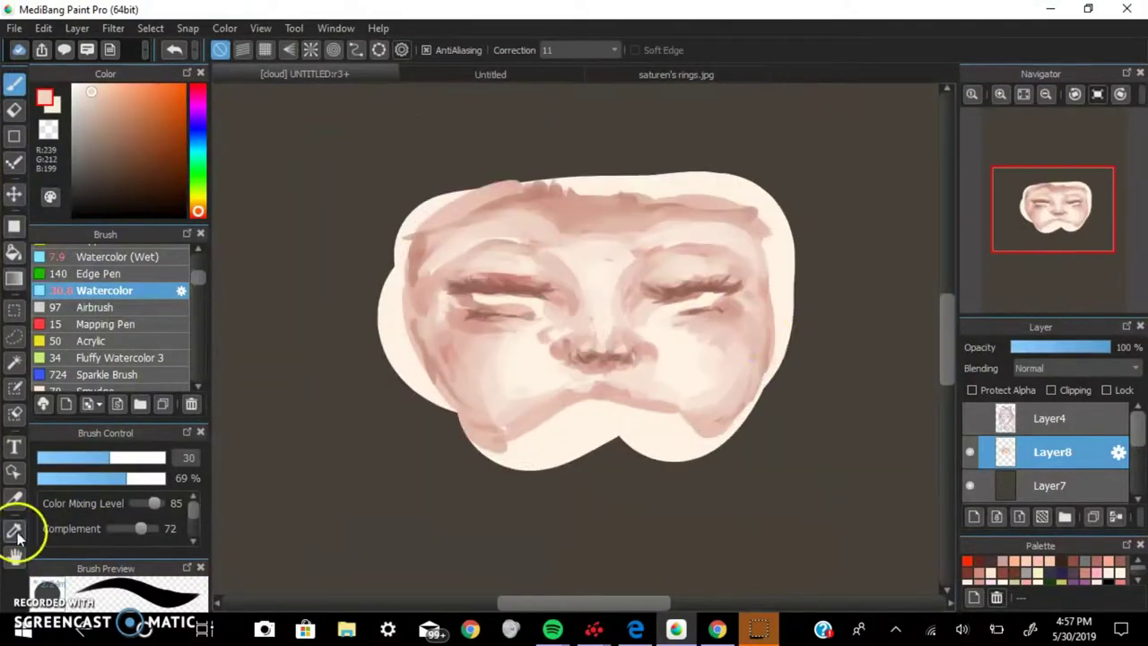
click(999, 94)
click(83, 87)
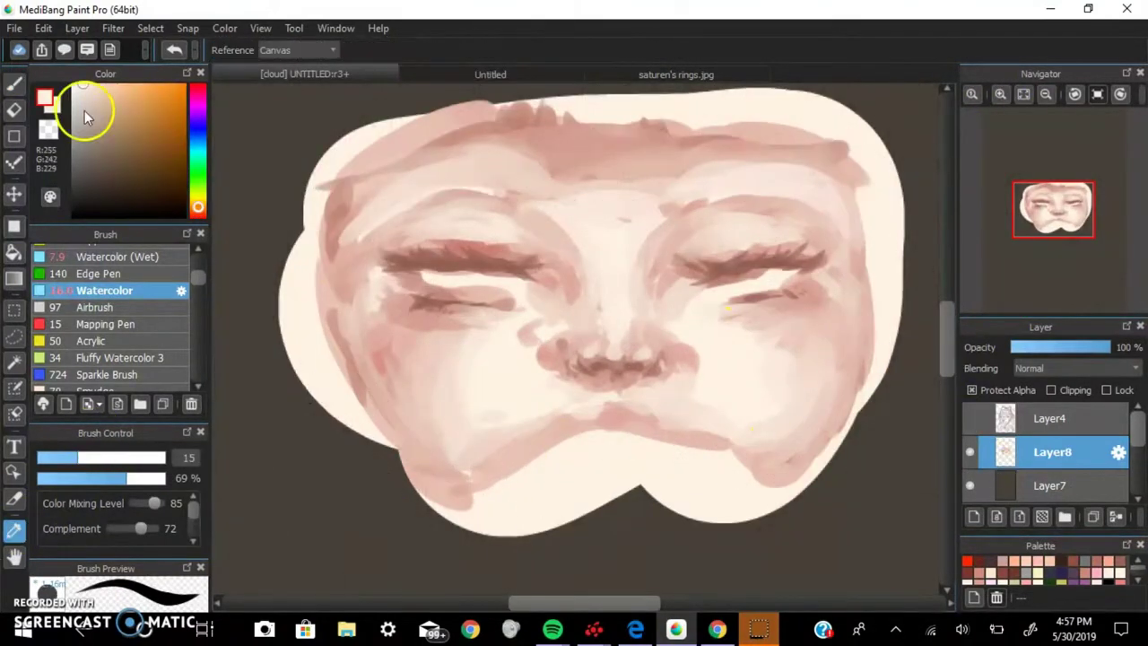
drag(340, 296, 425, 496)
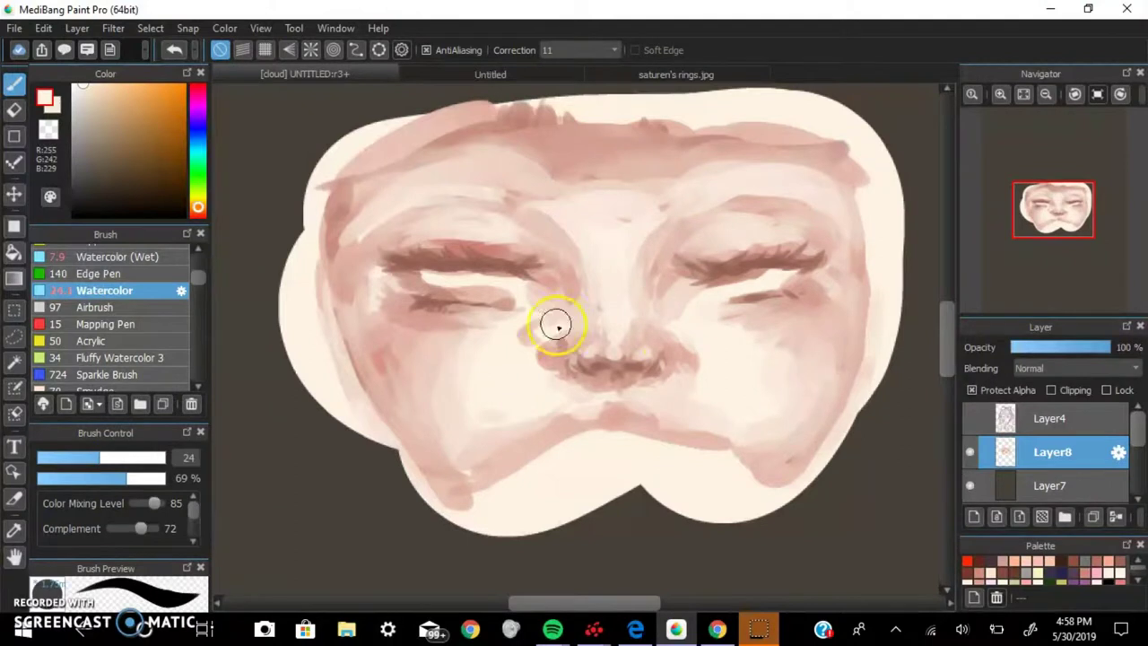
- Reshade around the nose, dab a cream highlight, and add a dark pink upper-lip stroke
mouse_move(556, 323)
mouse_down()
mouse_move(674, 351)
mouse_move(610, 417)
mouse_up()
alt+click(673, 351)
alt+click(697, 366)
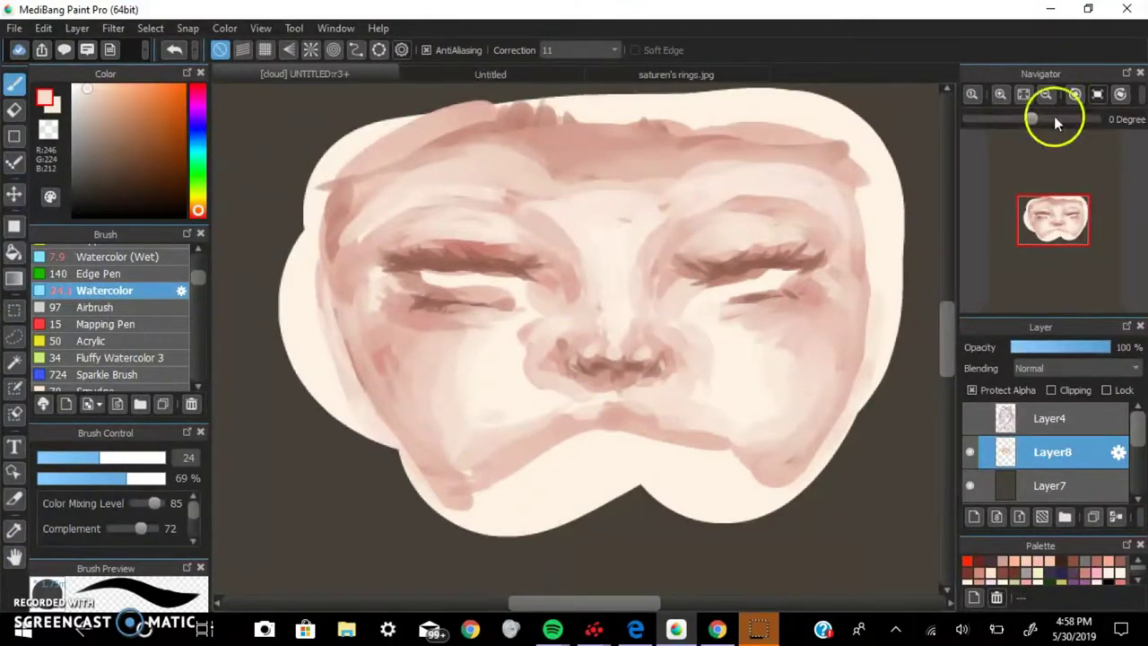
click(536, 344)
alt+click(610, 377)
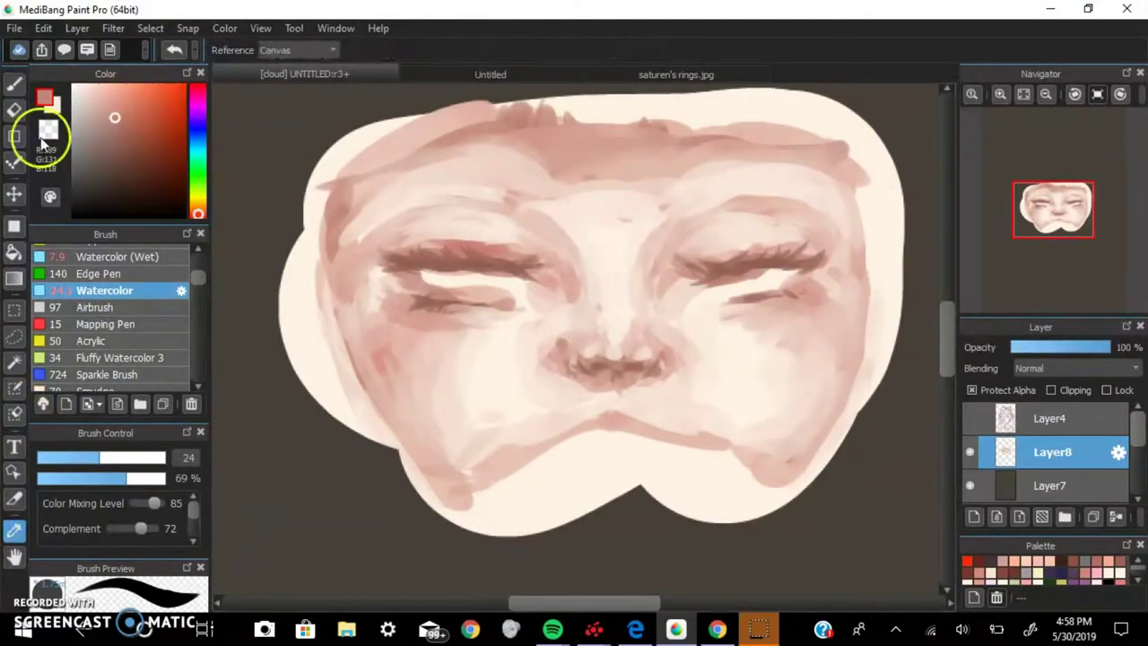
drag(591, 408, 628, 408)
click(1046, 93)
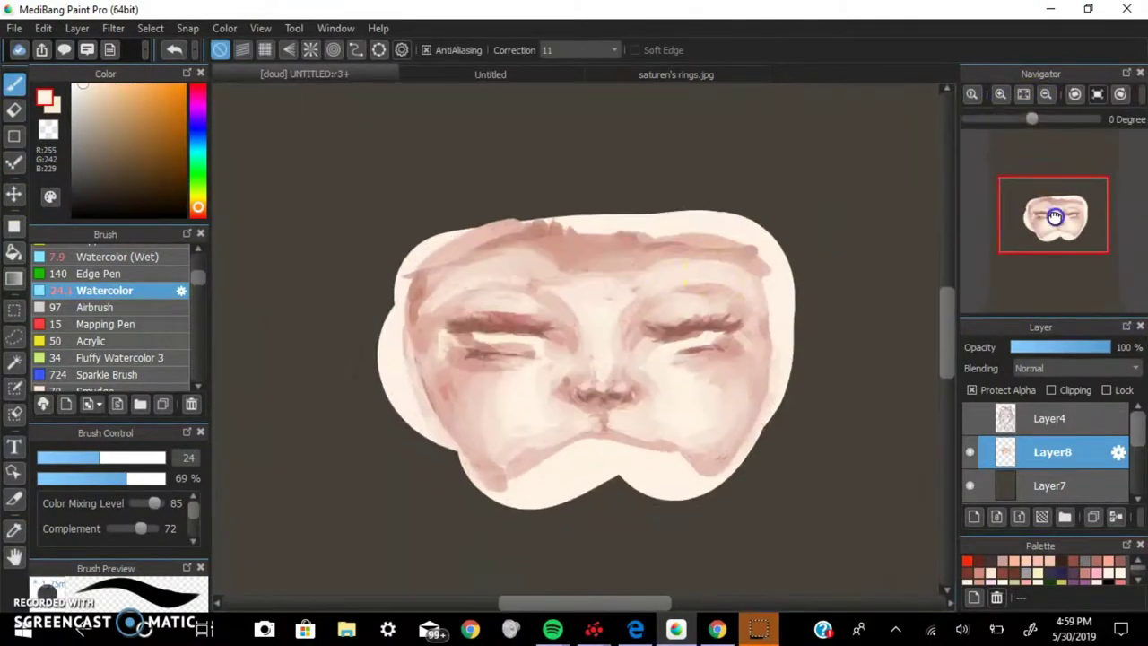
click(466, 74)
click(305, 75)
- Paint cream blonde hair strands on the top and right side, filling the gaps
click(1046, 93)
mouse_move(596, 260)
mouse_down()
mouse_move(655, 120)
mouse_move(807, 449)
mouse_up()
drag(662, 277, 762, 439)
scroll(367, 397, down, 2)
drag(679, 372, 659, 457)
click(466, 74)
click(304, 74)
mouse_move(619, 130)
mouse_down()
mouse_move(670, 164)
mouse_move(632, 215)
mouse_up()
click(82, 369)
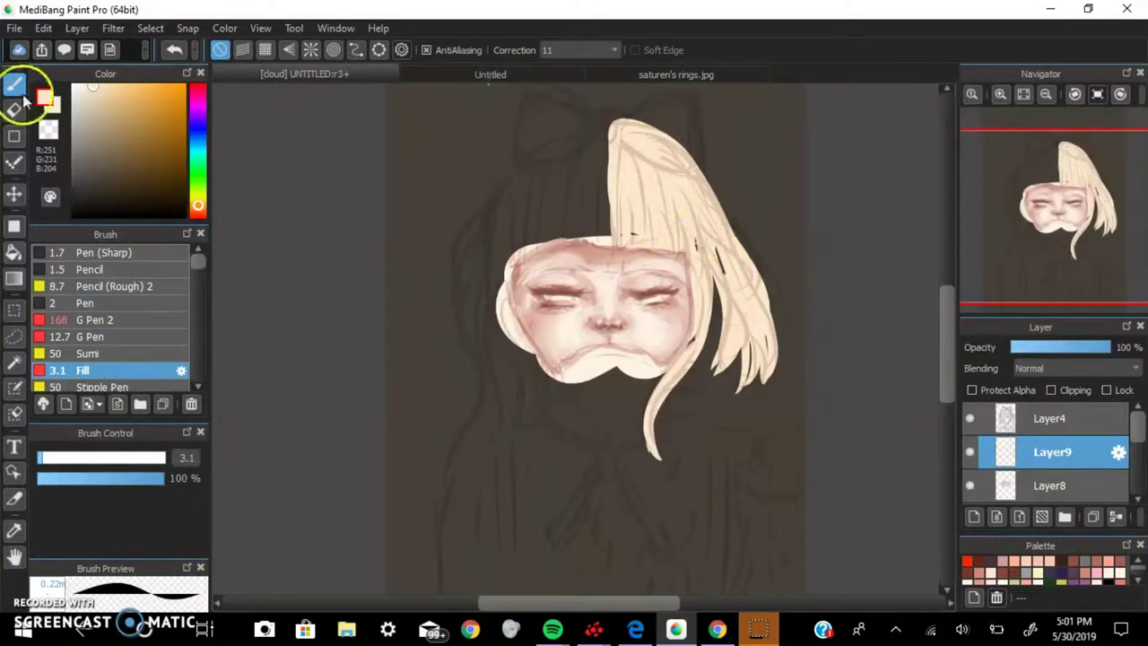
drag(753, 295, 733, 381)
- Eyedrop dark brown from the reference and paint the parting and left-side hair with long strands
click(466, 74)
alt+click(499, 174)
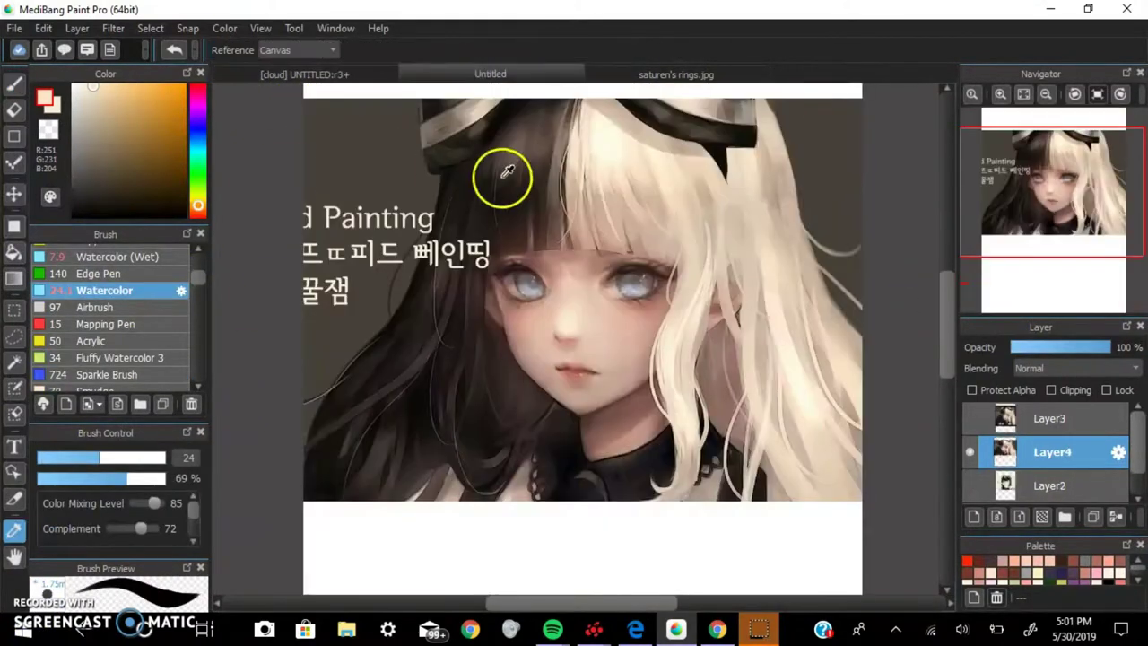
click(305, 75)
drag(619, 205, 616, 296)
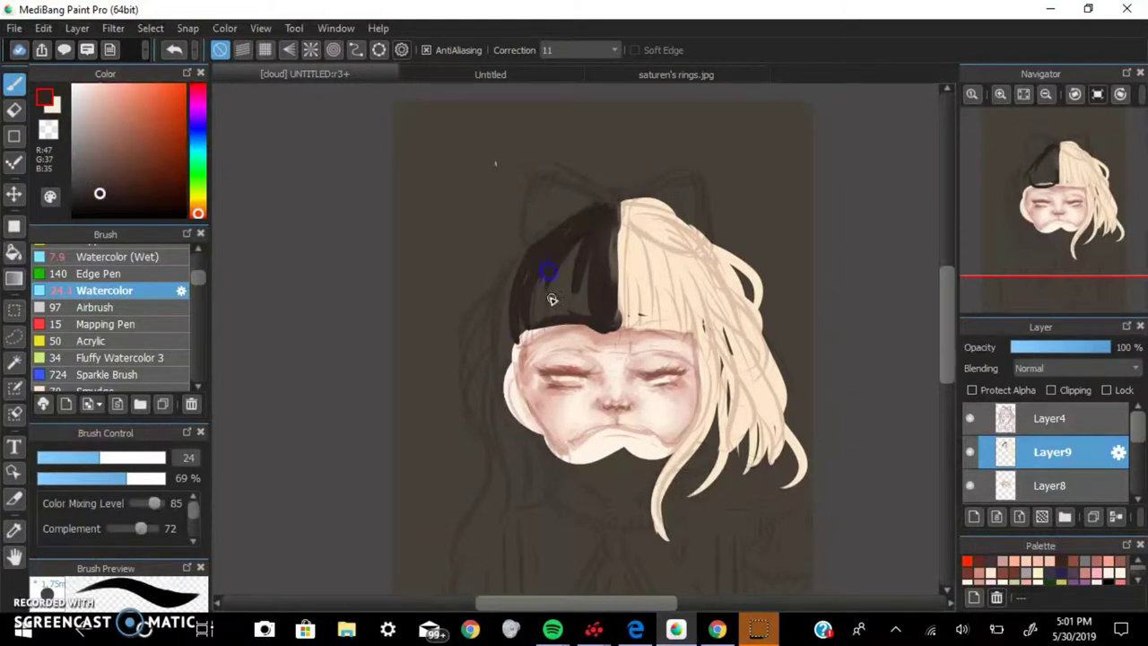
drag(575, 428, 551, 251)
drag(580, 462, 537, 479)
drag(516, 184, 469, 373)
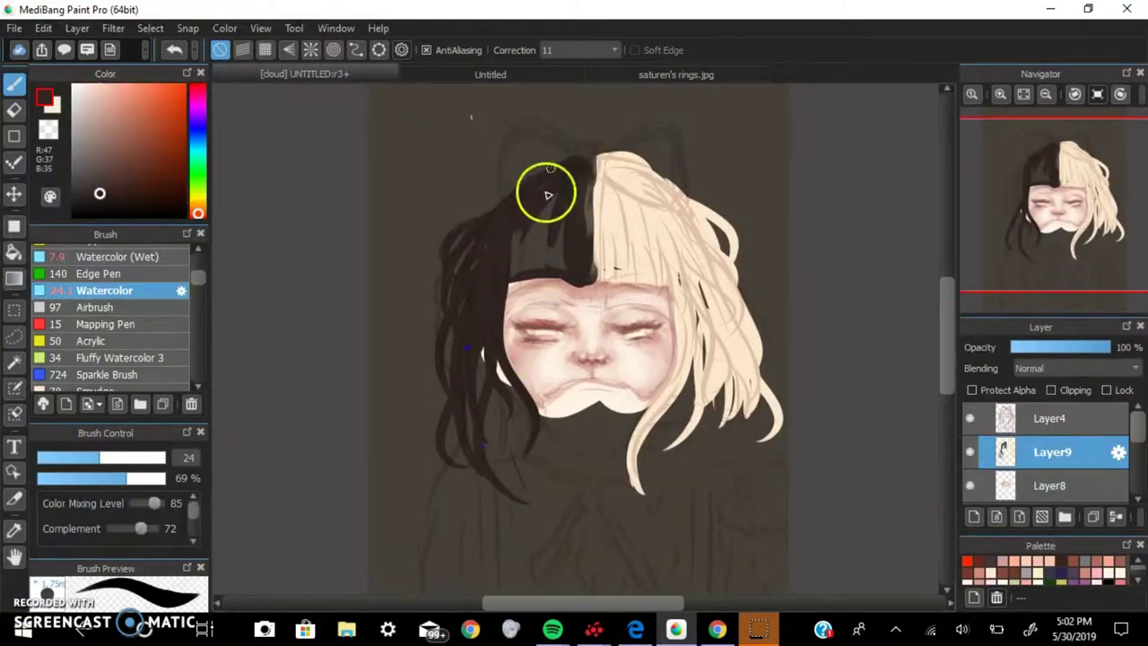
drag(559, 197, 534, 278)
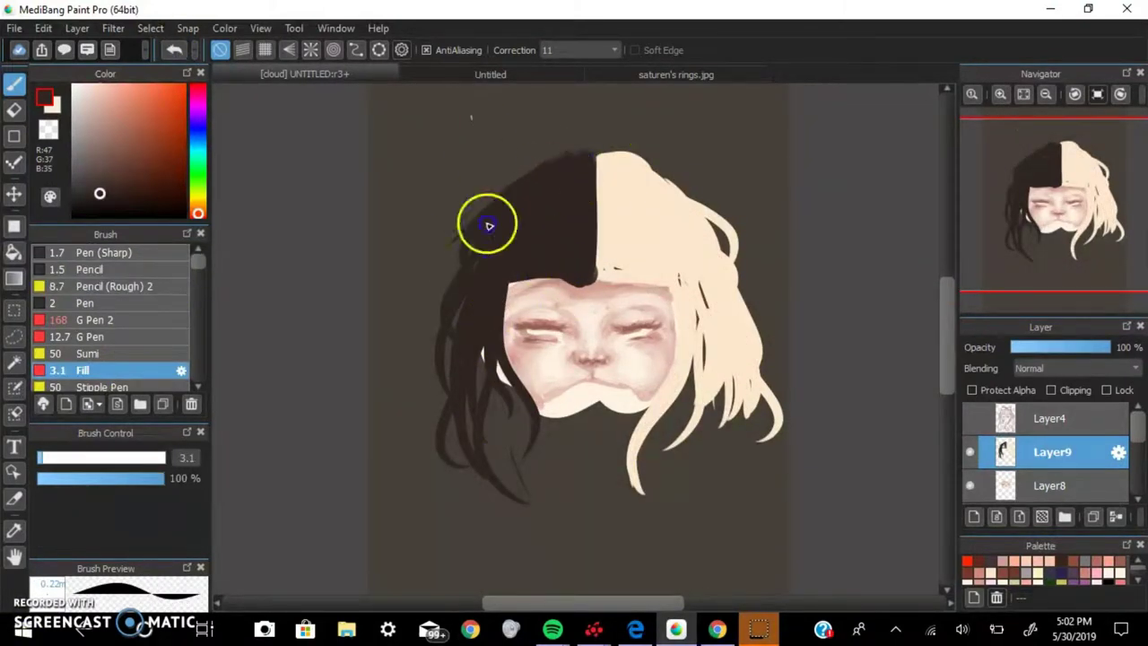
scroll(108, 314, down, 3)
click(104, 289)
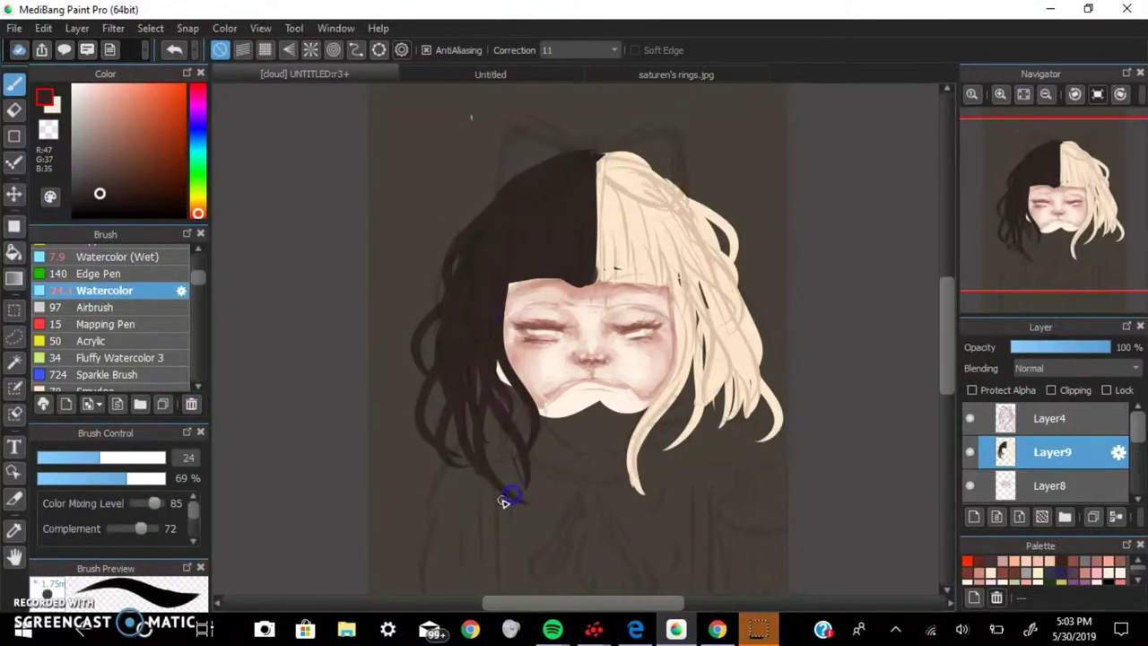
drag(502, 499, 502, 532)
- Show the sketch lines again and add a new layer above the hair
click(969, 418)
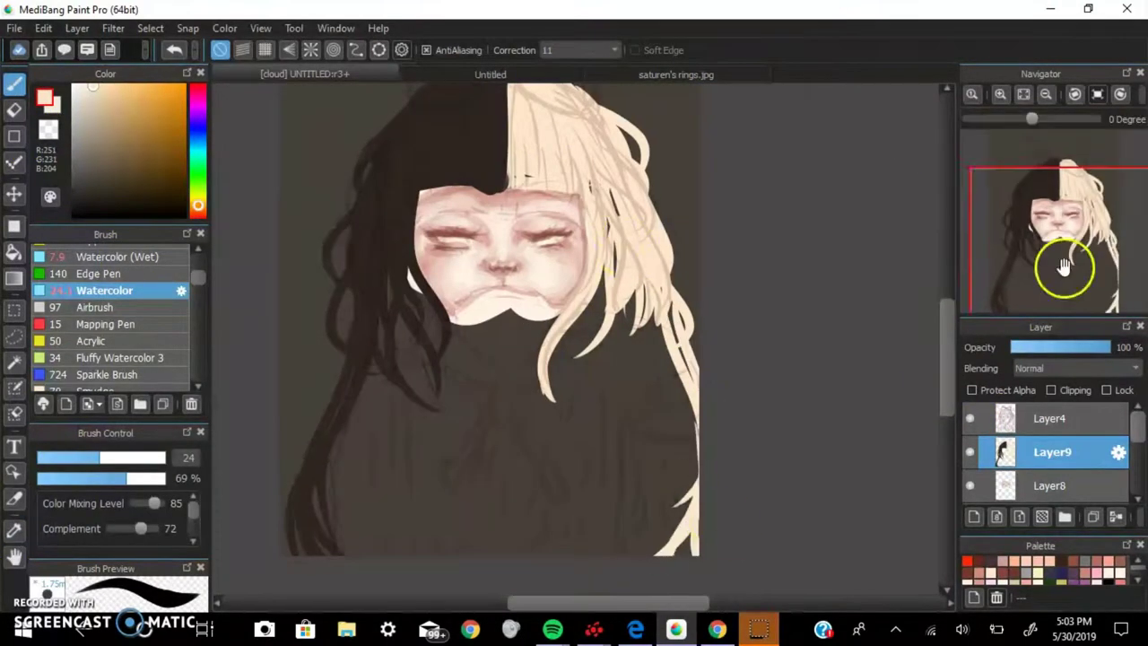
scroll(445, 269, up, 3)
scroll(812, 243, down, 3)
alt+click(525, 277)
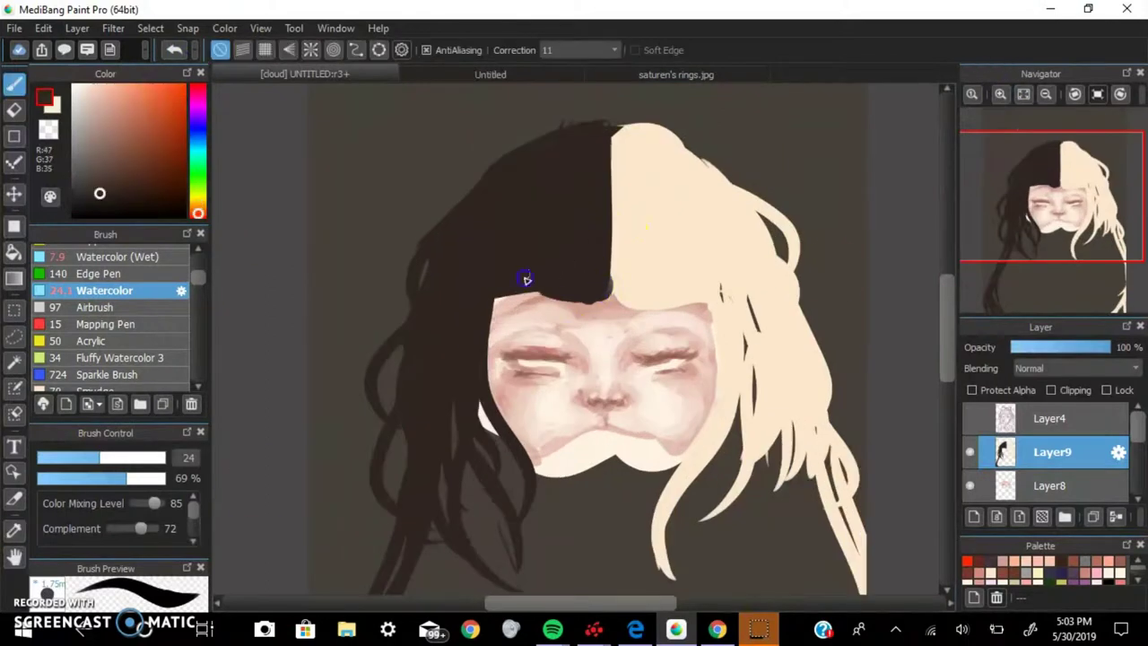
click(970, 418)
click(974, 517)
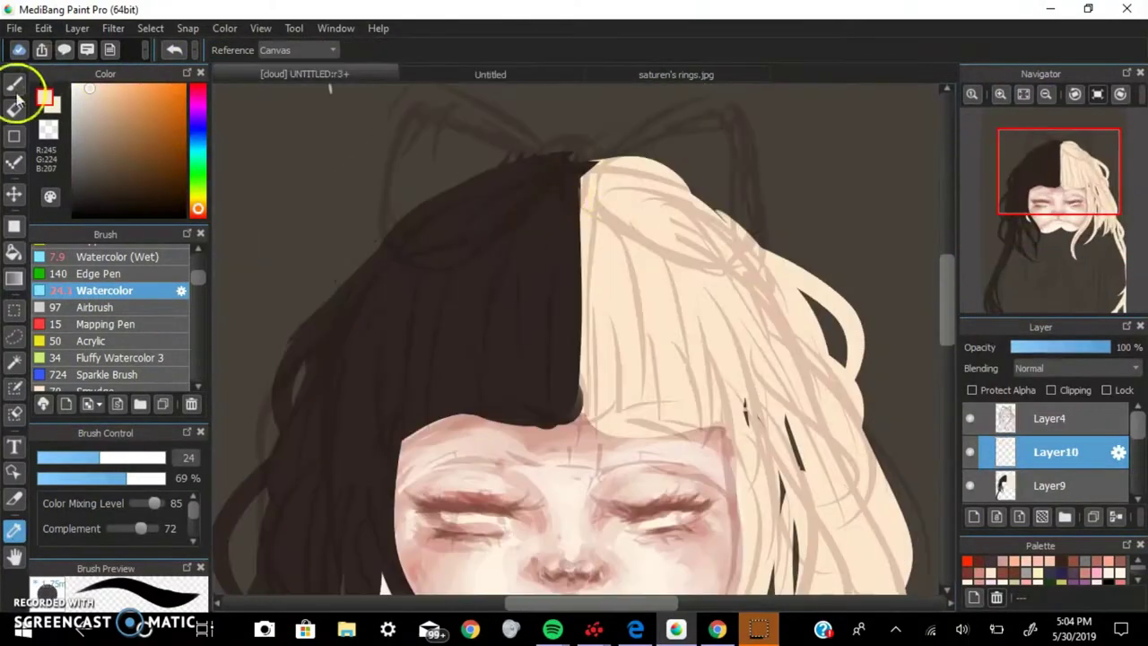
- Draw a cream bow on top of the head
drag(582, 157, 729, 261)
mouse_move(547, 171)
mouse_down()
mouse_move(572, 154)
mouse_move(462, 221)
mouse_up()
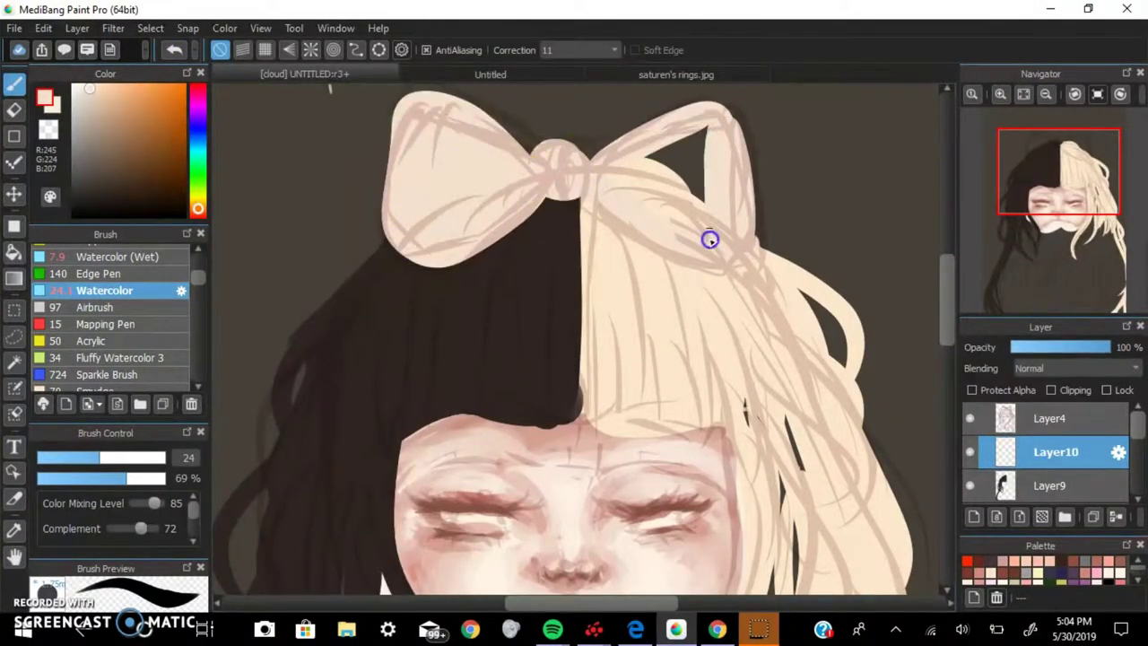
drag(709, 240, 696, 194)
scroll(696, 194, down, 3)
scroll(628, 358, up, 3)
- On a new layer, paint a lavender cup shape over the mouth
click(974, 517)
alt+click(491, 378)
mouse_move(492, 379)
mouse_down()
mouse_move(397, 274)
mouse_move(540, 469)
mouse_move(440, 335)
mouse_move(502, 376)
mouse_up()
scroll(1038, 296, down, 2)
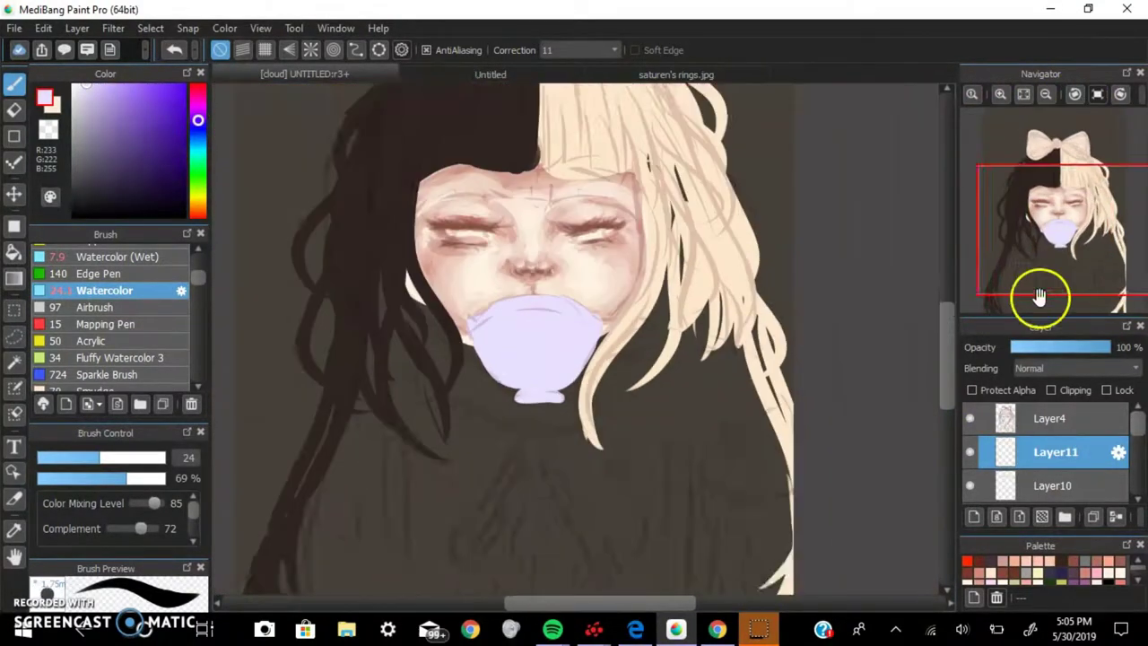
scroll(1038, 296, up, 2)
scroll(1064, 421, down, 2)
- Select Layer8, switch to the eraser, then select Layer12 and sample the dark brown
click(1065, 420)
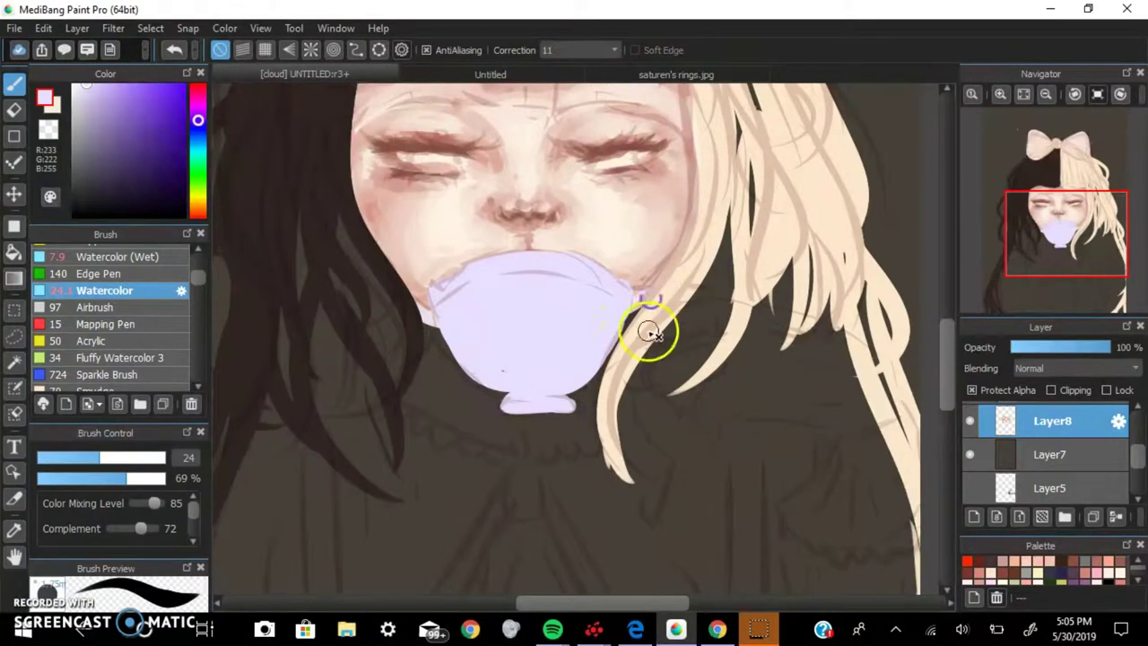
key(e)
scroll(1038, 296, down, 2)
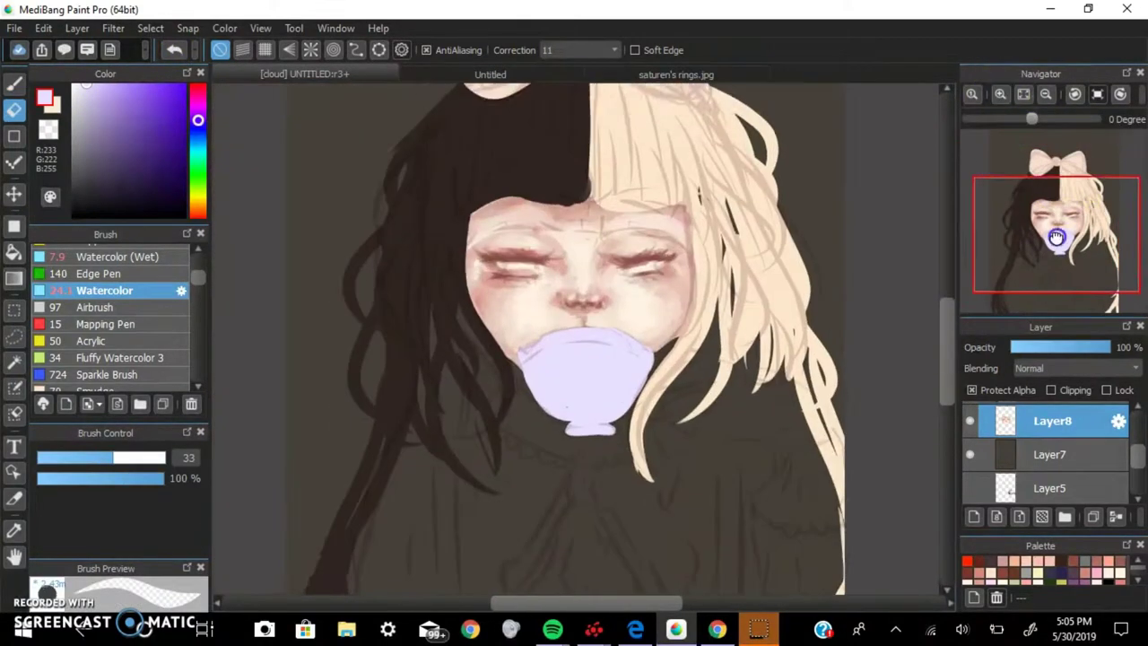
scroll(1041, 466, down, 2)
click(1055, 474)
alt+click(507, 119)
- On Layer8, enlarge the brush, sample forehead skin colour and undo a stray stroke
alt+click(517, 367)
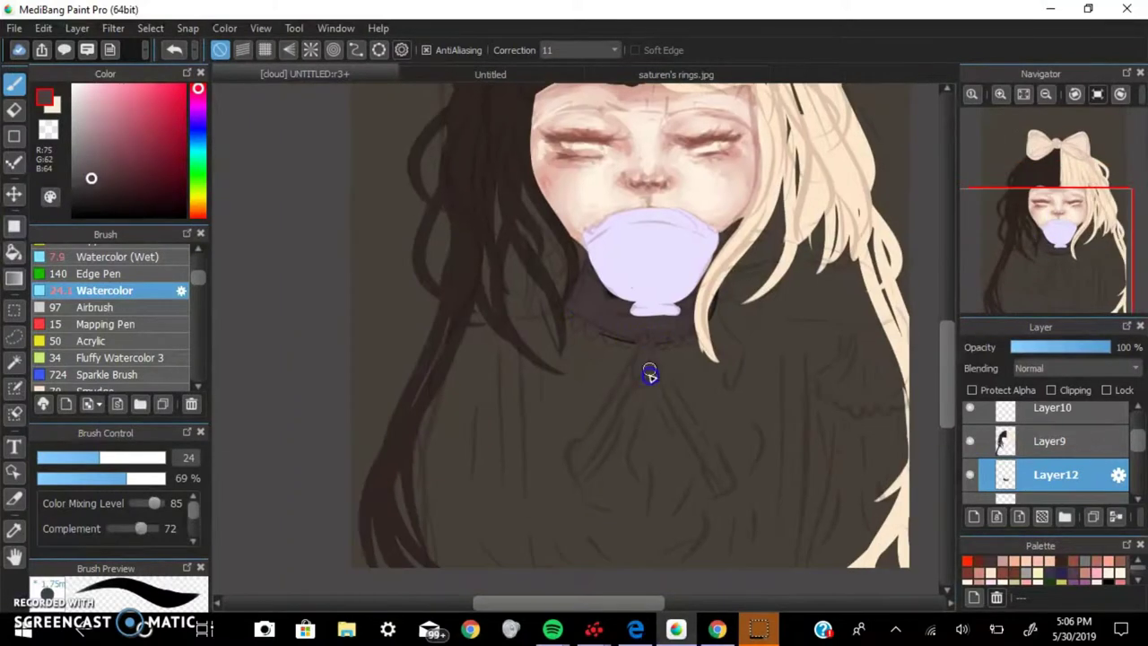
scroll(1040, 448, down, 2)
click(969, 410)
drag(100, 458, 134, 466)
scroll(574, 287, up, 2)
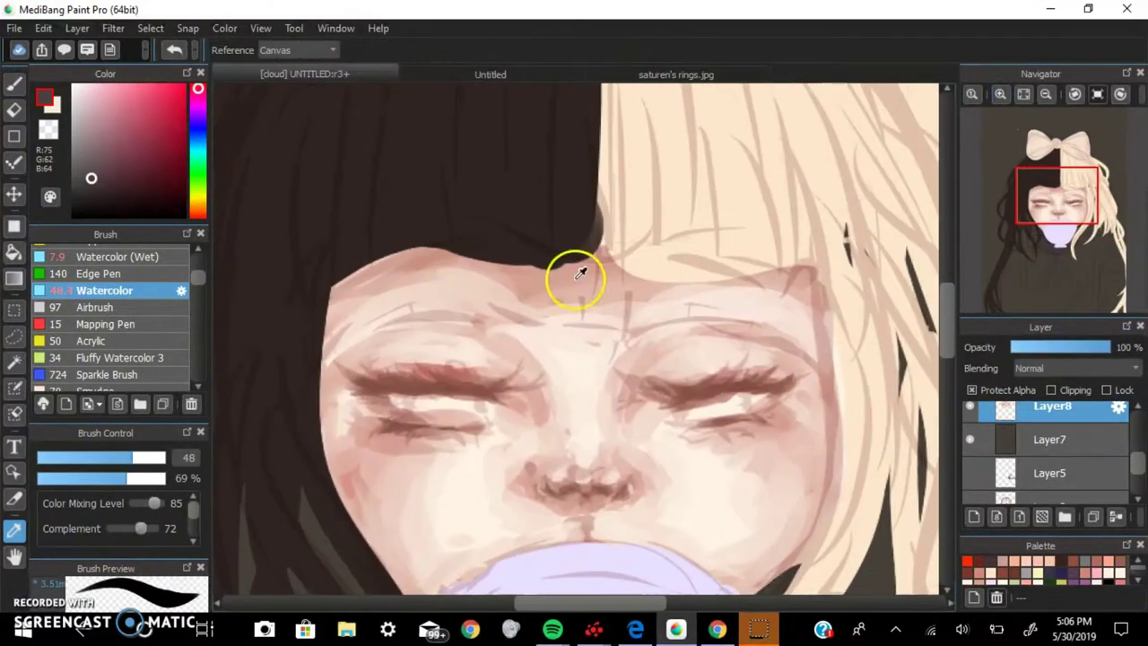
alt+click(370, 262)
scroll(548, 311, down, 3)
scroll(549, 311, up, 2)
click(175, 52)
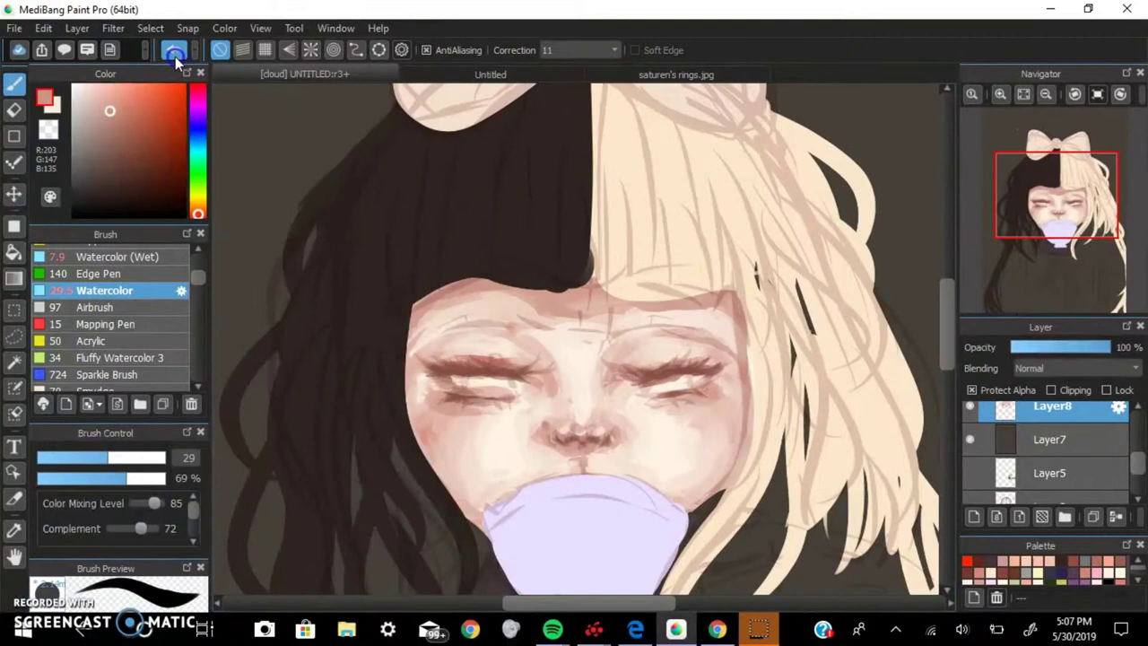
- Erase on the face, then select Layer13 and undo a stroke near the nose
scroll(588, 335, down, 3)
scroll(484, 333, up, 1)
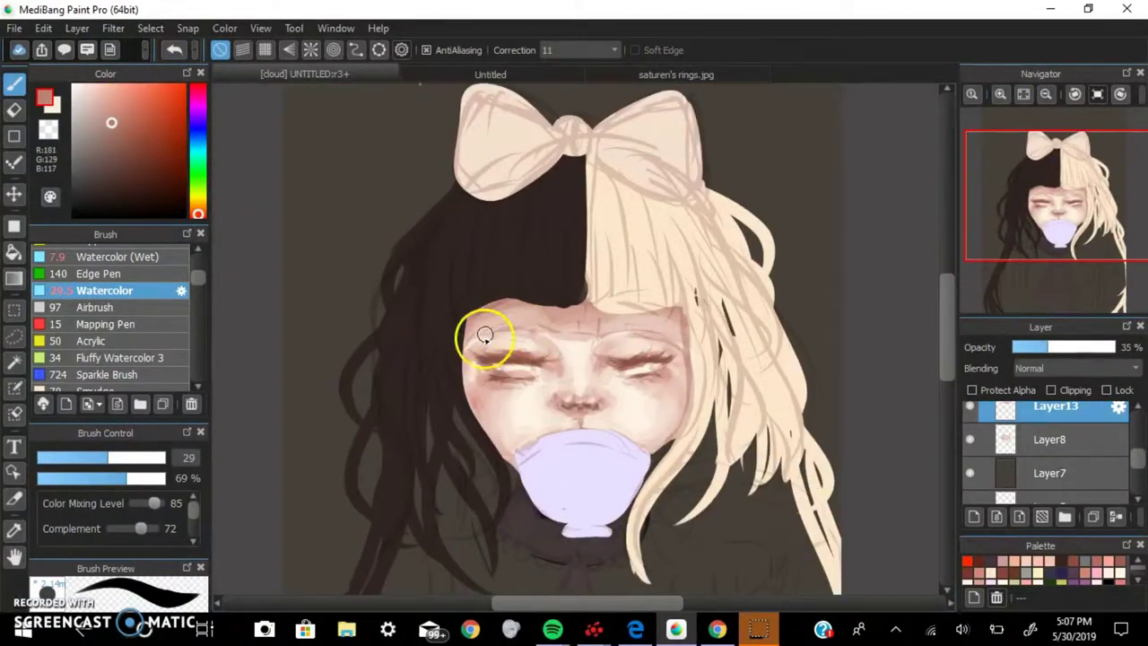
scroll(484, 333, down, 2)
scroll(536, 357, up, 2)
key(e)
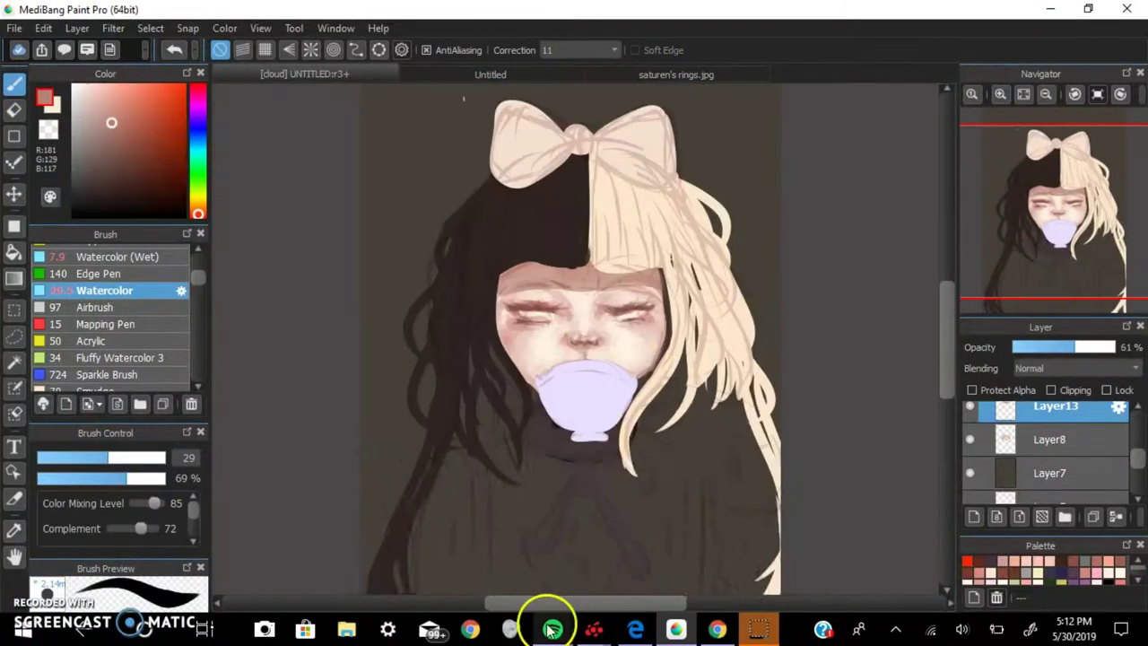
scroll(832, 205, up, 2)
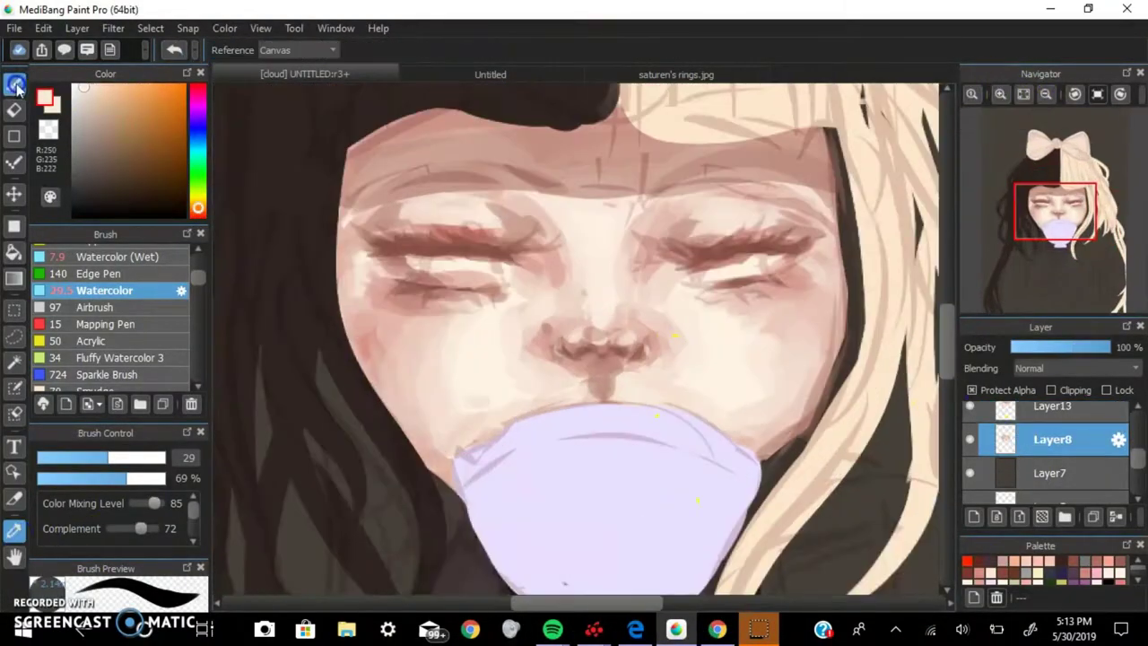
click(15, 83)
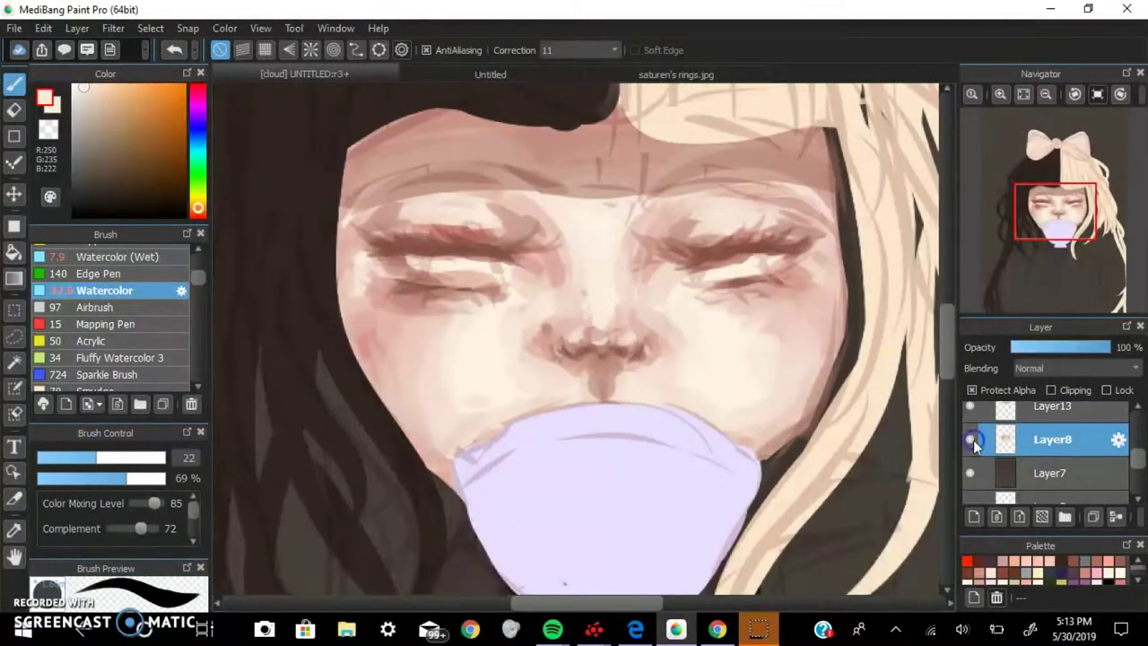
click(1005, 409)
click(179, 51)
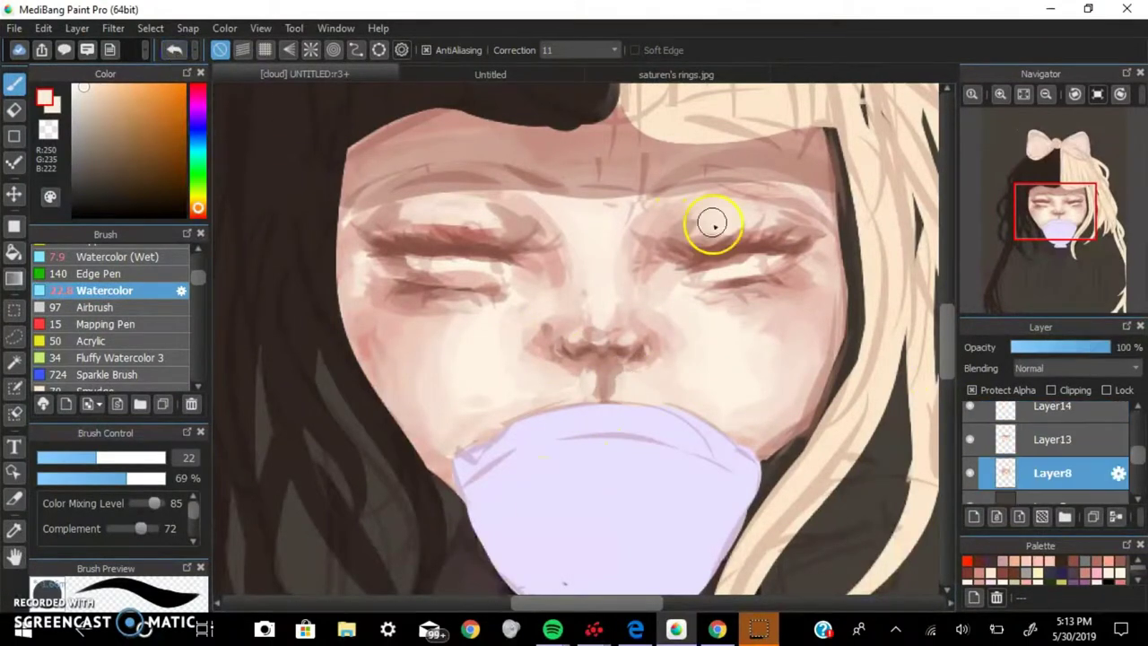
- Airbrush a soft light skin tone onto the forehead, then reselect Layer8
scroll(811, 222, down, 3)
scroll(811, 221, down, 2)
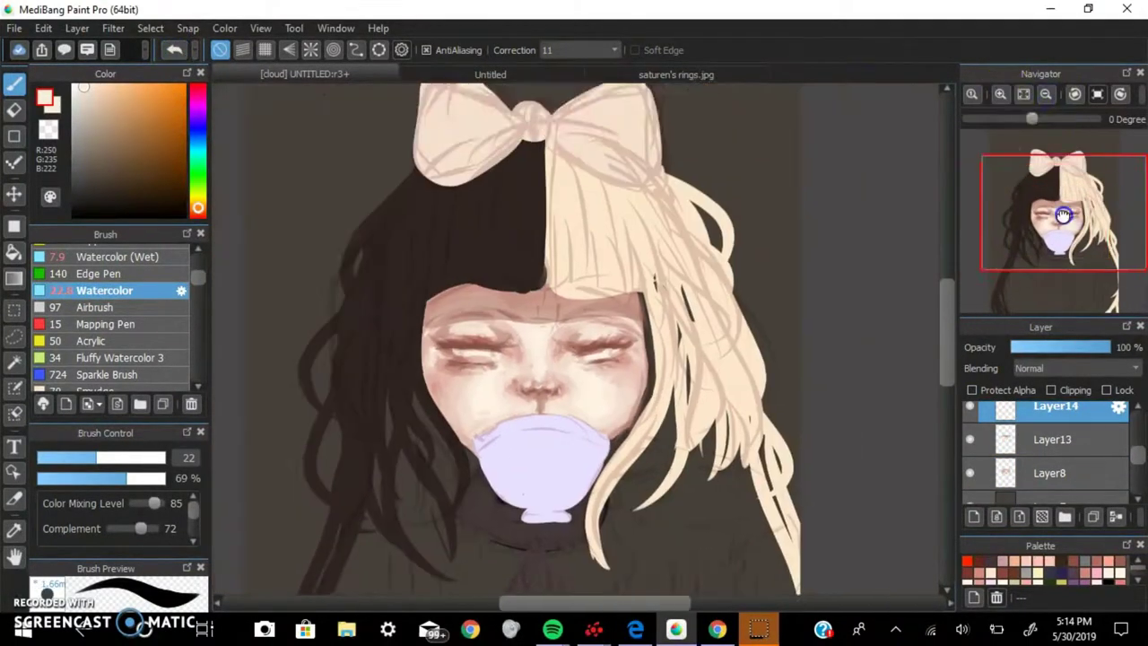
scroll(538, 269, up, 5)
click(90, 306)
scroll(535, 304, down, 5)
scroll(530, 266, up, 4)
alt+click(530, 266)
alt+click(484, 328)
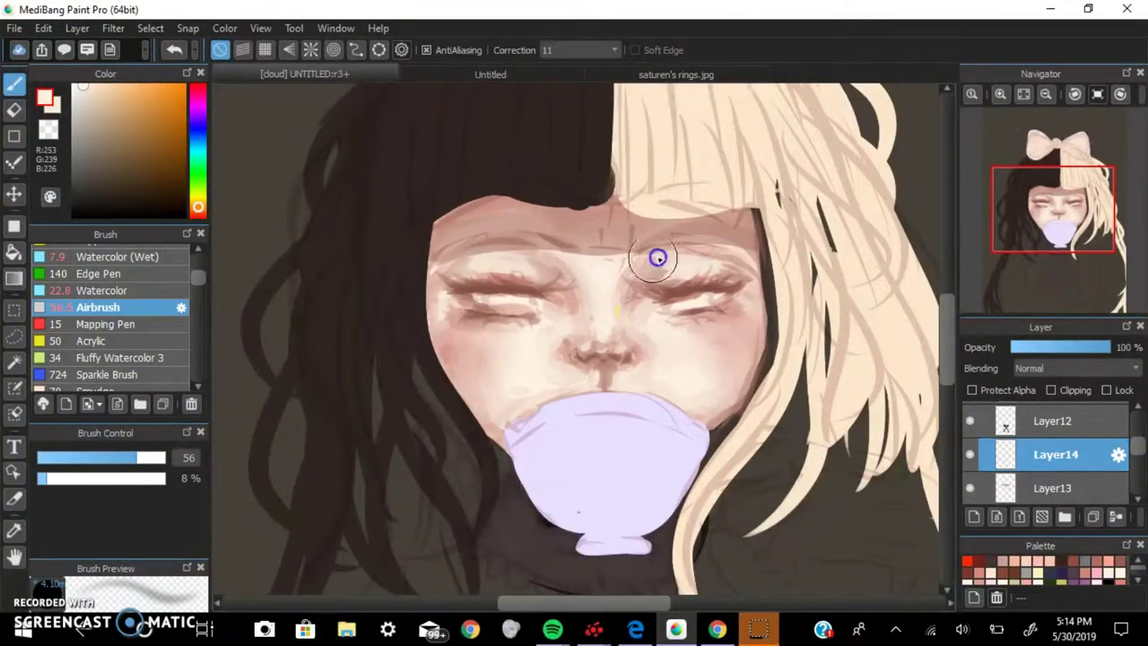
click(1022, 94)
click(971, 94)
drag(1136, 446, 1137, 466)
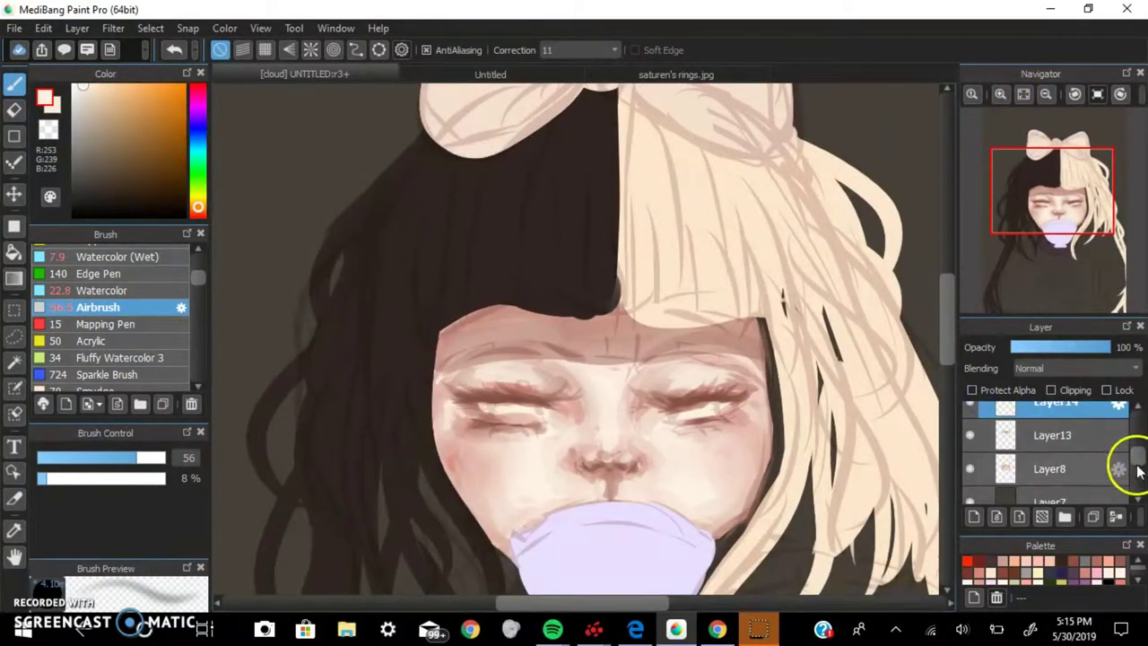
click(1023, 460)
scroll(582, 341, up, 5)
- Check the reference image, then paint blue-grey irises with darker blue streaks in both eyes on Layer8
click(1023, 94)
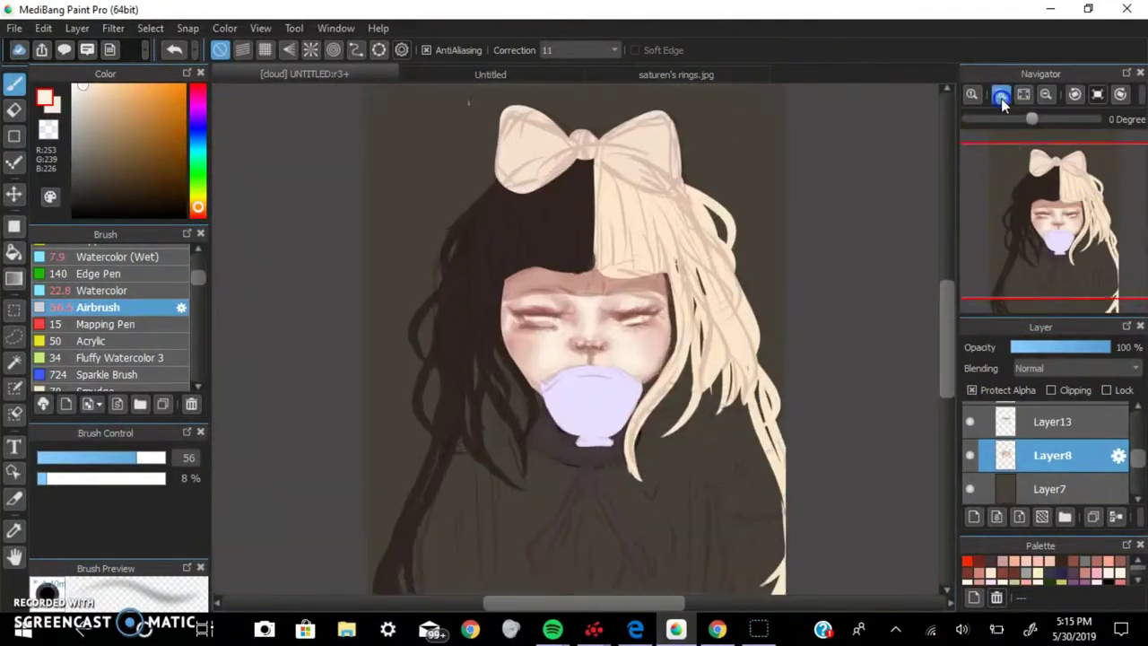
click(491, 73)
scroll(538, 296, up, 2)
click(305, 73)
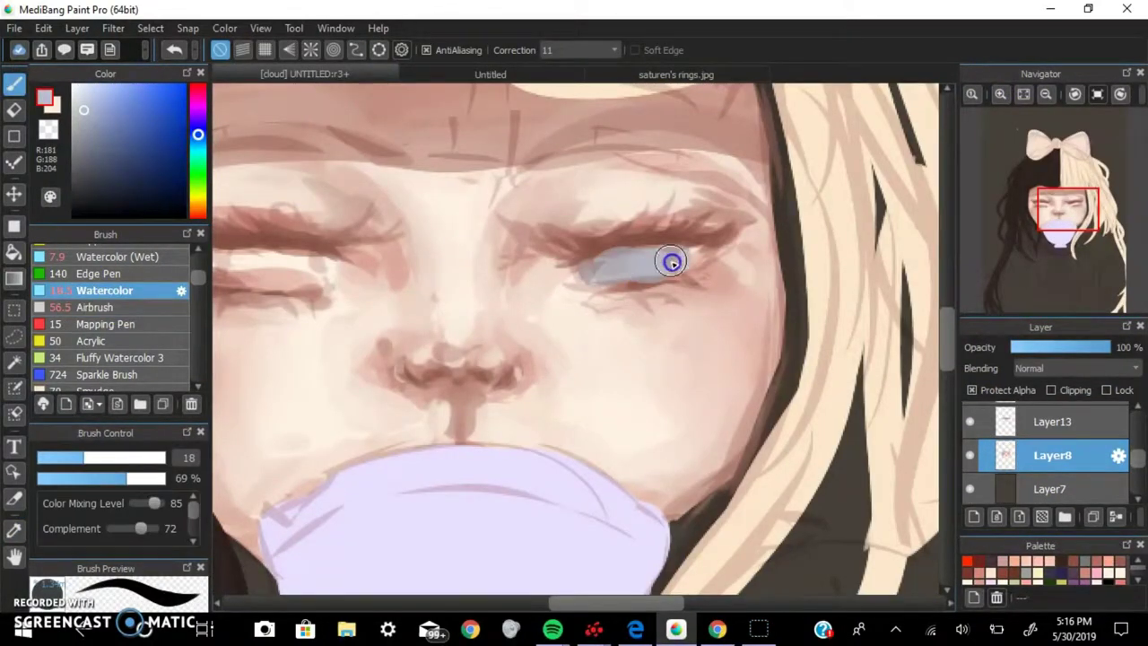
scroll(672, 262, down, 2)
scroll(583, 327, up, 2)
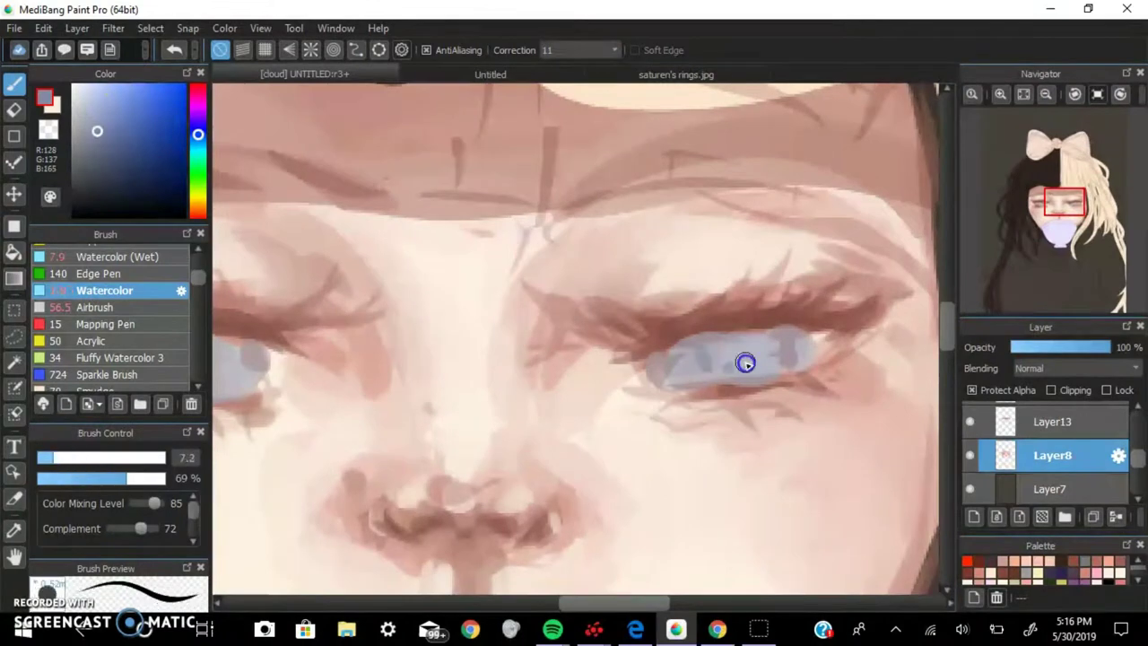
scroll(546, 339, down, 2)
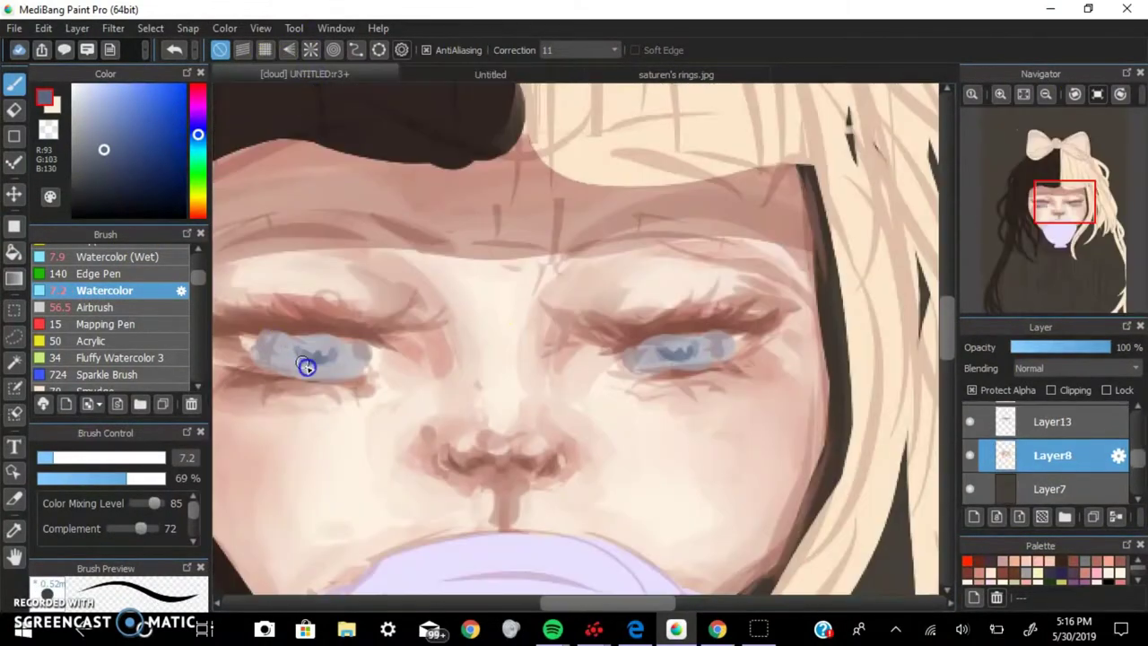
alt+click(340, 356)
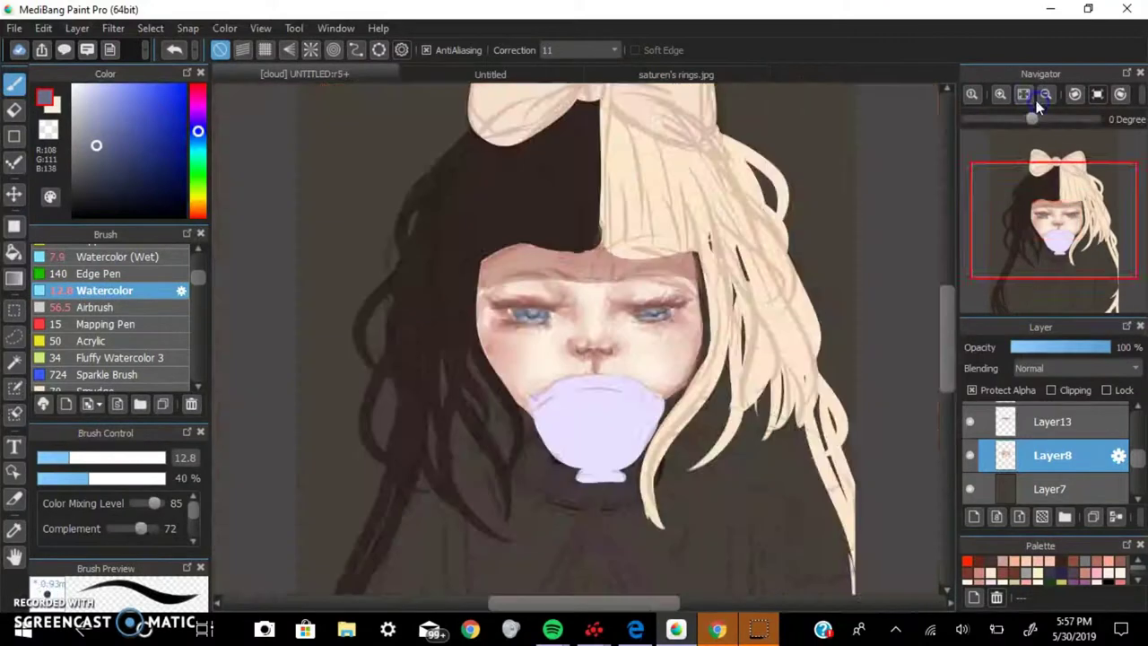
alt+click(413, 262)
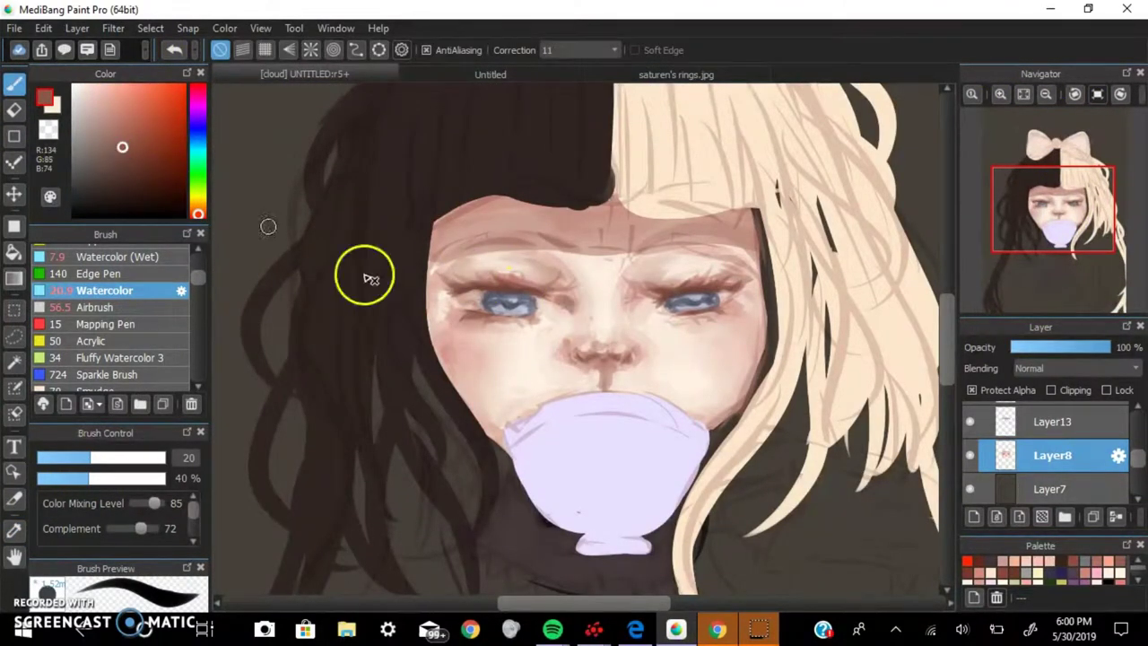
- Sample several pale skin tones from the face
alt+click(564, 329)
alt+click(563, 296)
alt+click(569, 303)
scroll(626, 317, down, 3)
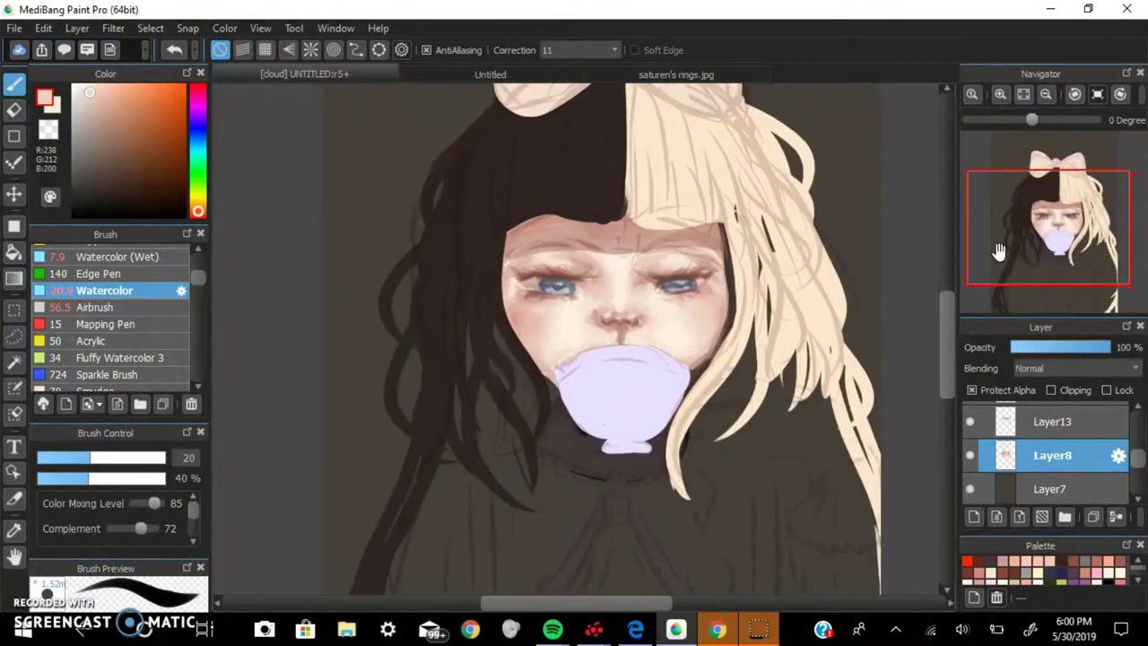
- On Layer9 with Protect Alpha on, paint lighter strands into the blonde hair
click(1052, 470)
scroll(635, 254, up, 3)
alt+click(635, 253)
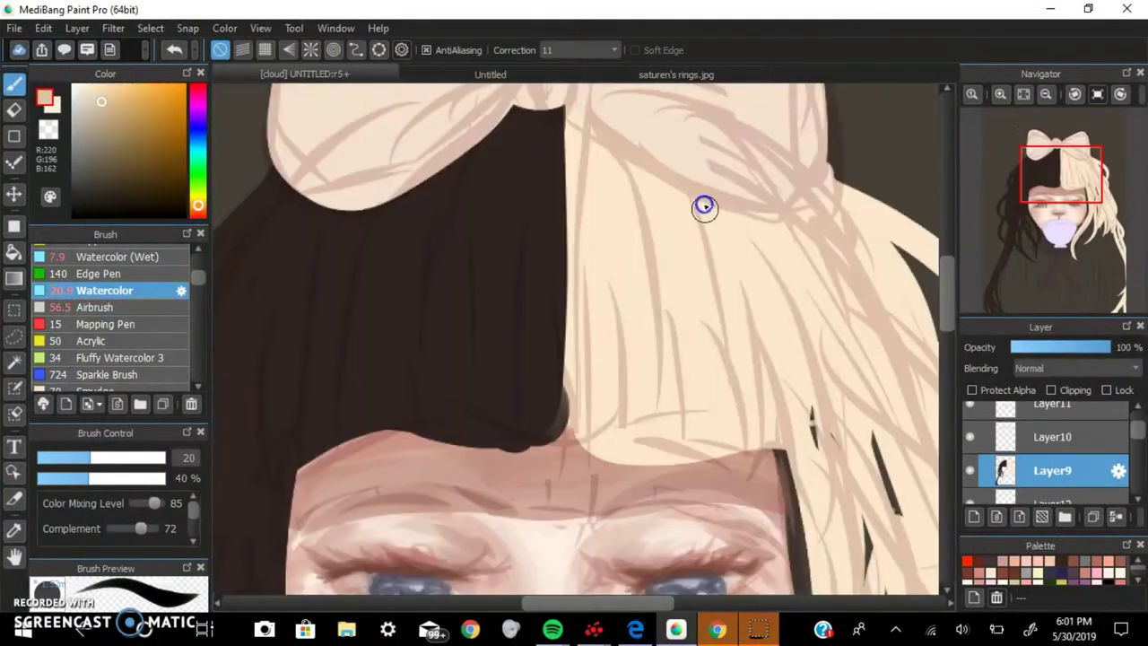
scroll(625, 247, down, 1)
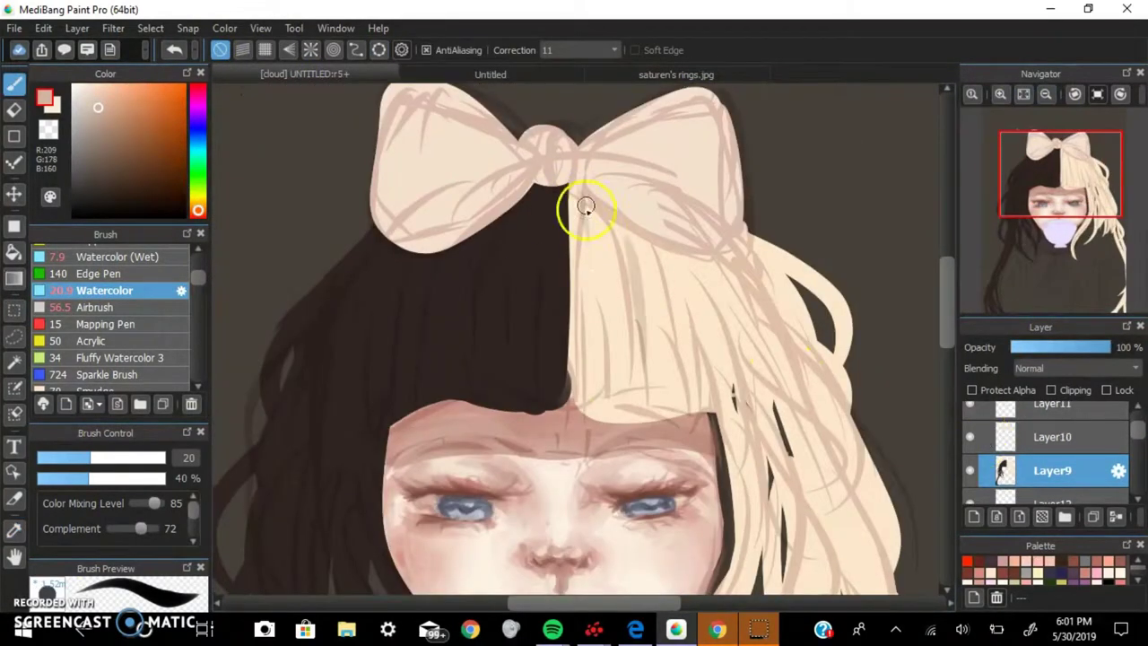
scroll(585, 206, down, 1)
click(970, 389)
scroll(607, 489, down, 2)
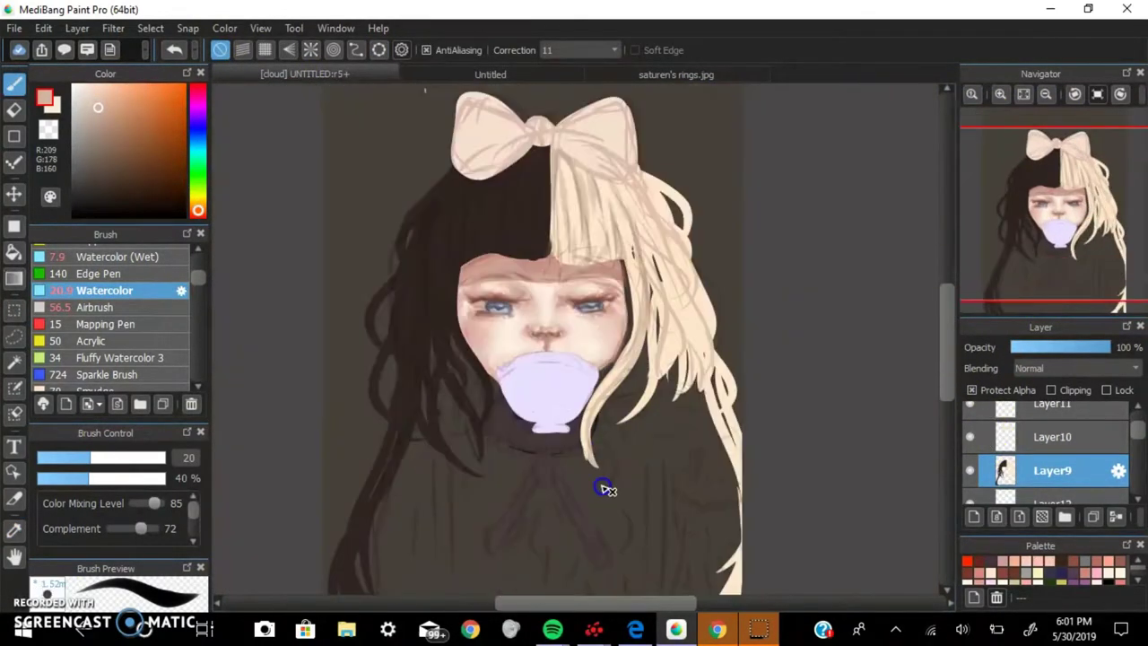
scroll(607, 489, up, 1)
drag(686, 180, 729, 242)
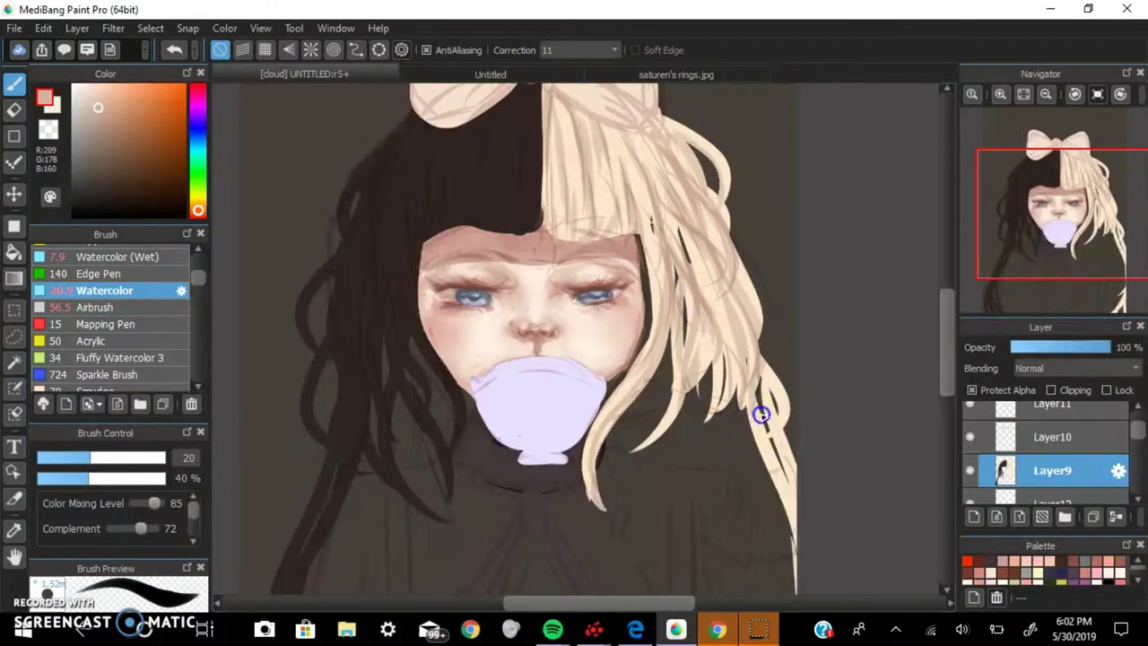
- On Layer8, blend a light skin tone between the eyes and around the nose
scroll(1037, 439, up, 1)
click(1045, 93)
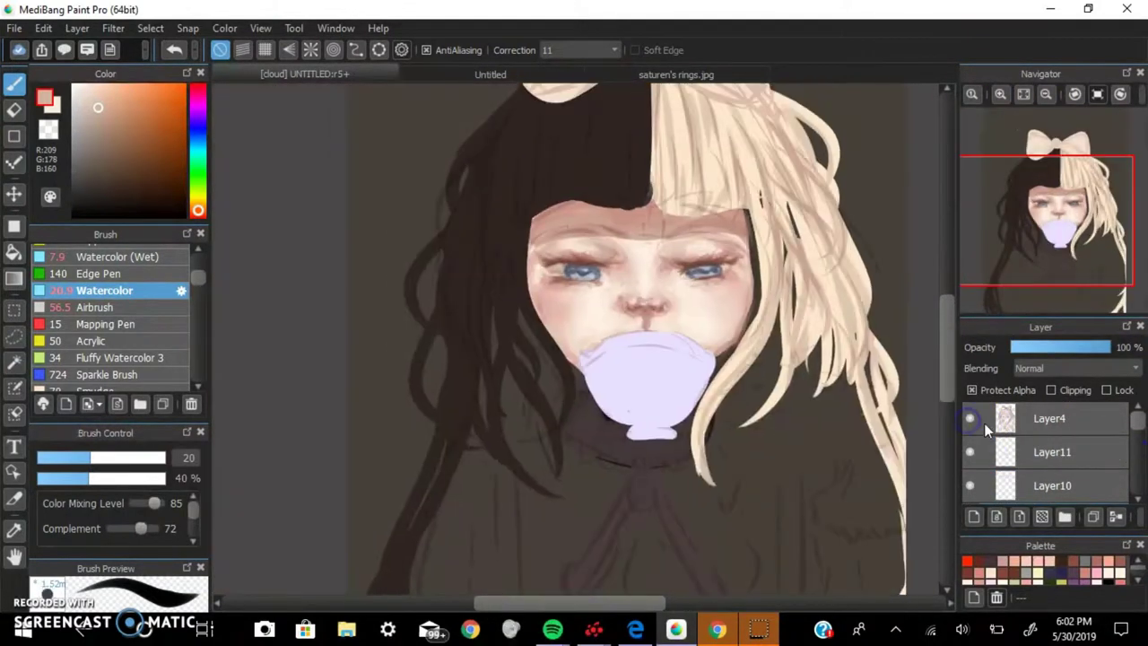
scroll(986, 430, down, 2)
click(999, 464)
scroll(699, 289, up, 3)
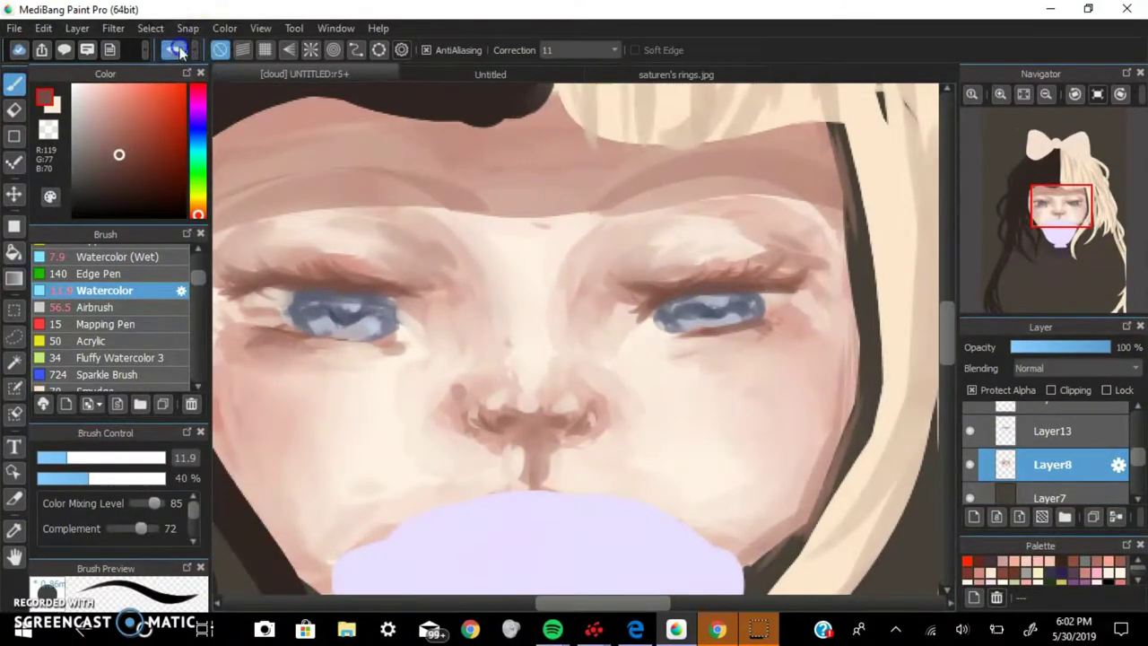
scroll(604, 284, down, 3)
scroll(462, 313, up, 2)
scroll(807, 294, down, 3)
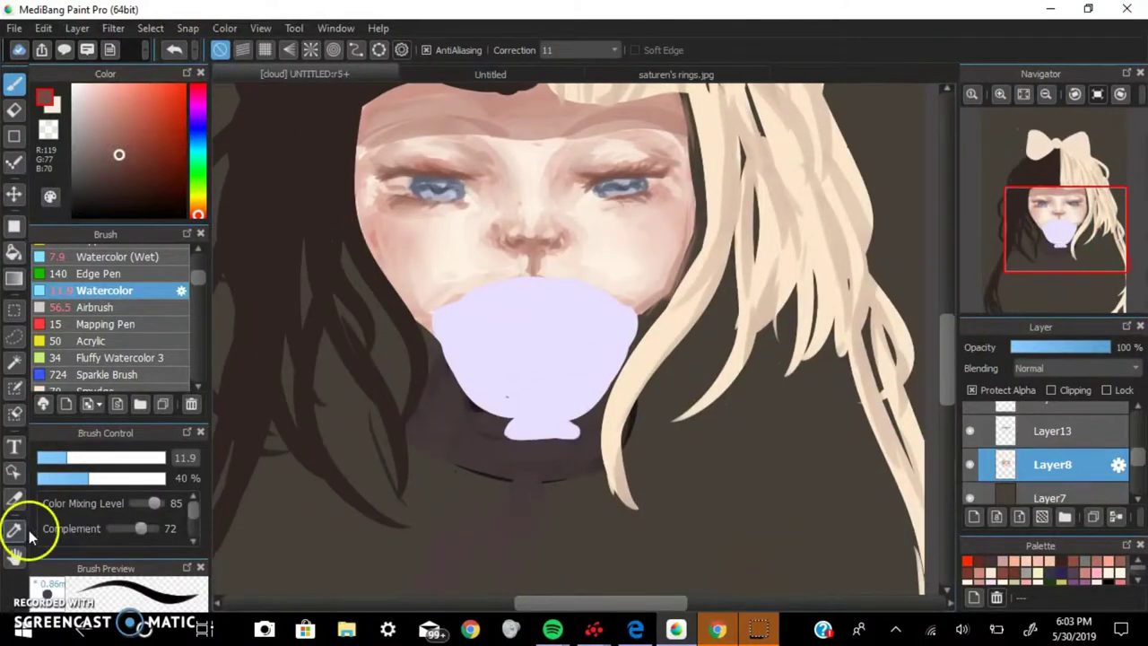
scroll(384, 281, up, 3)
alt+click(384, 282)
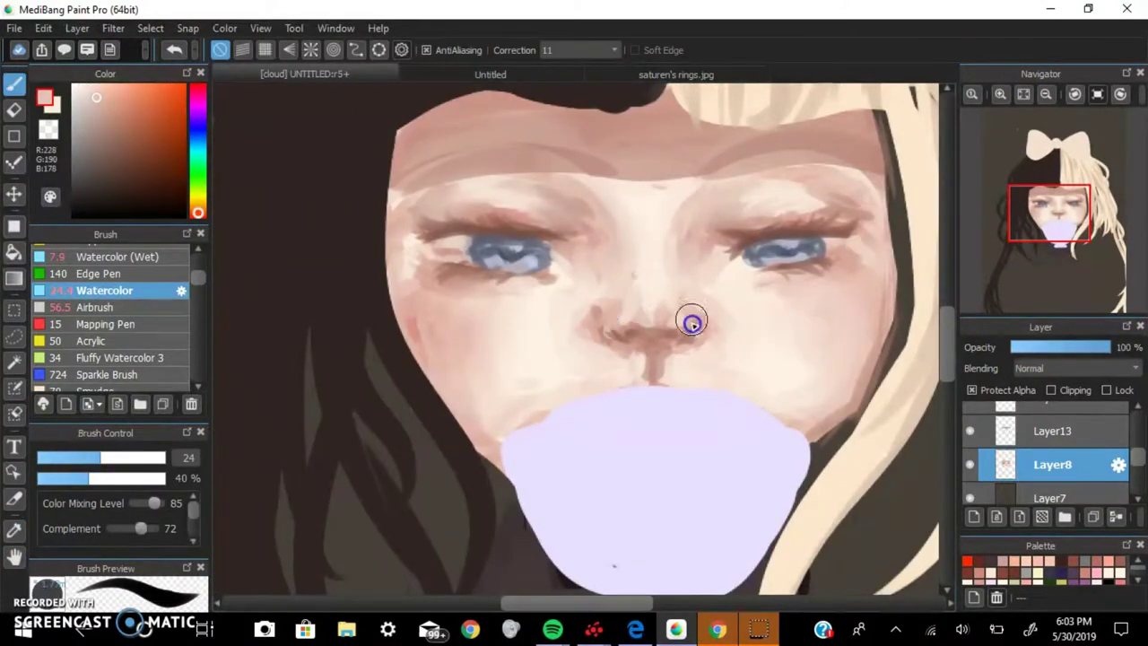
scroll(645, 331, down, 2)
scroll(461, 231, up, 2)
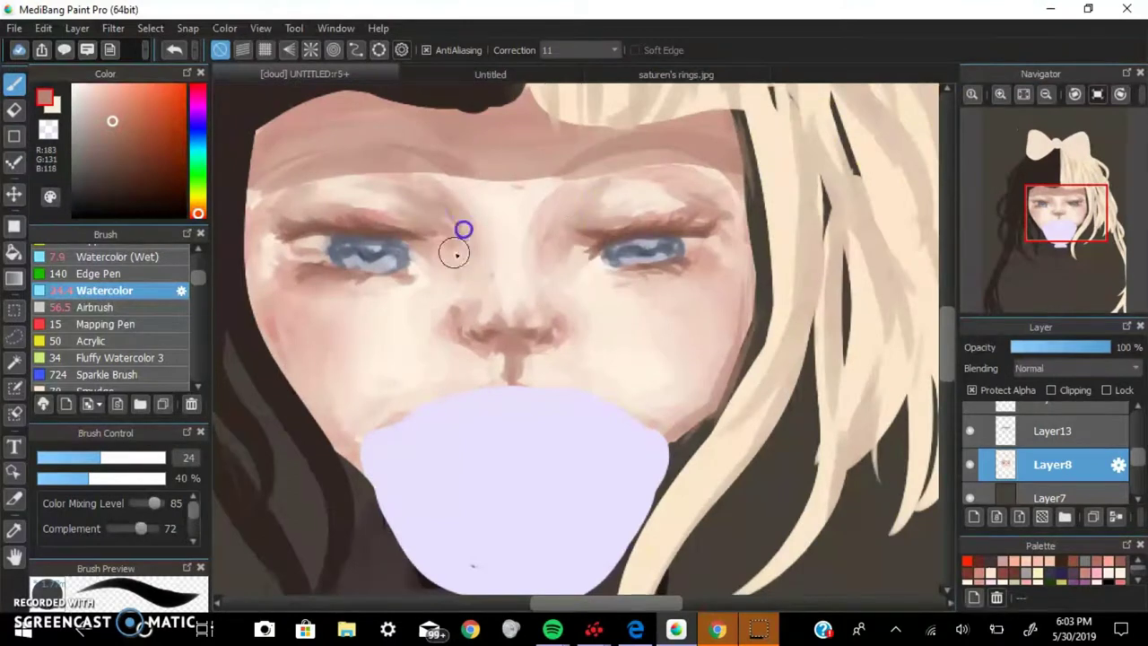
click(1053, 211)
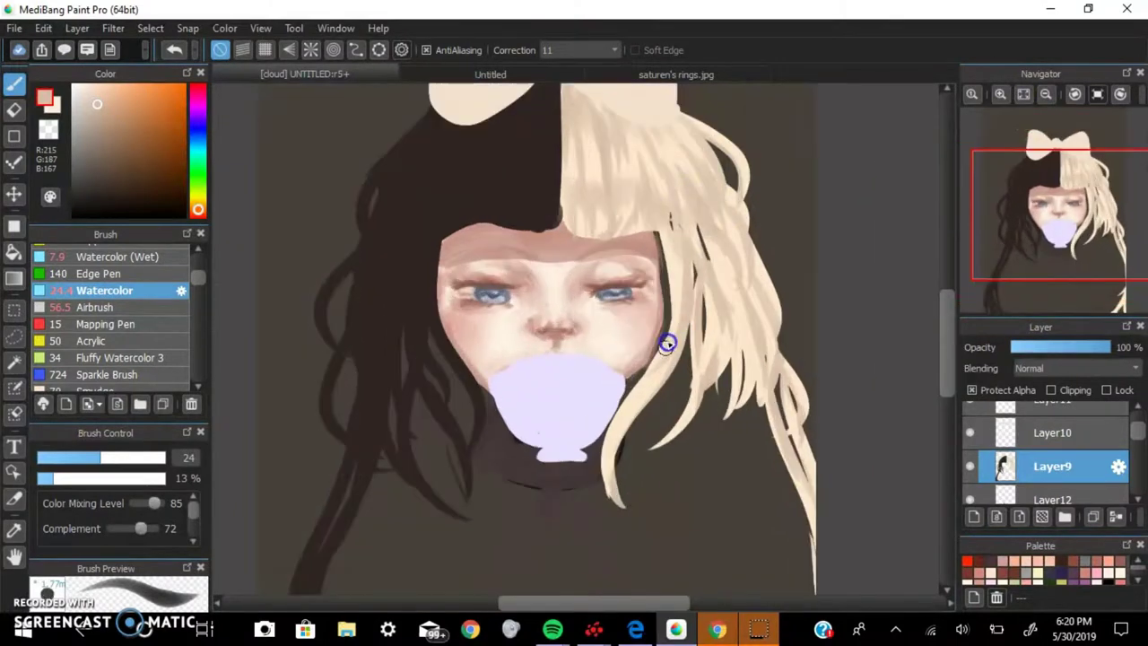
- Sample the dark hair brown and hide the sketch layer Layer4
scroll(748, 525, down, 3)
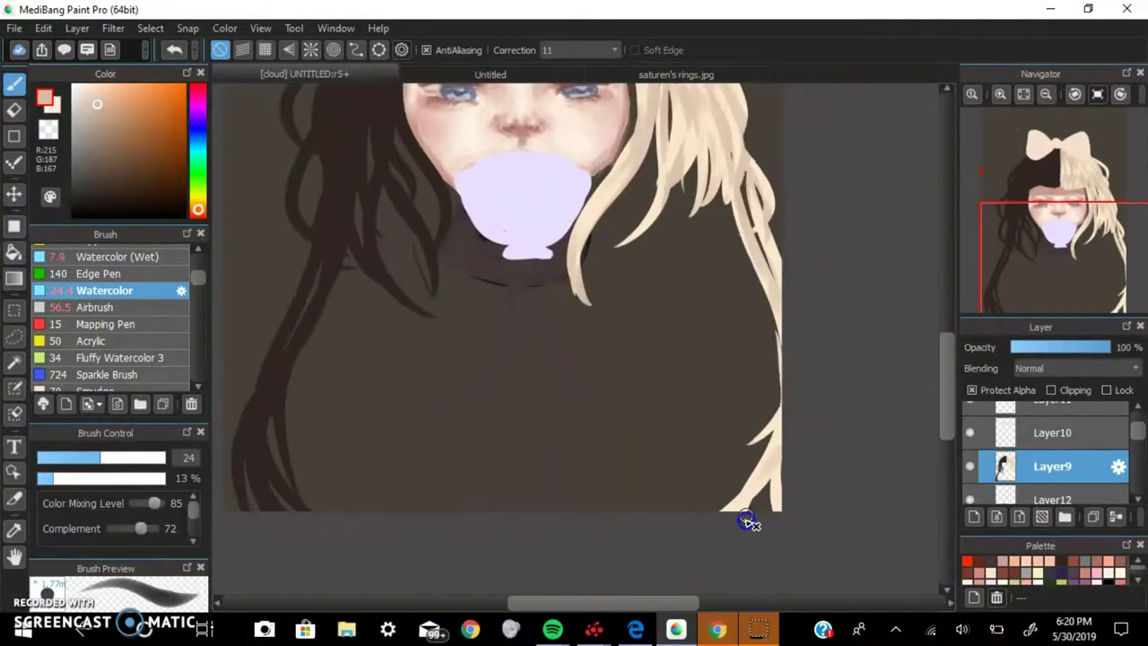
scroll(627, 359, up, 5)
alt+click(564, 242)
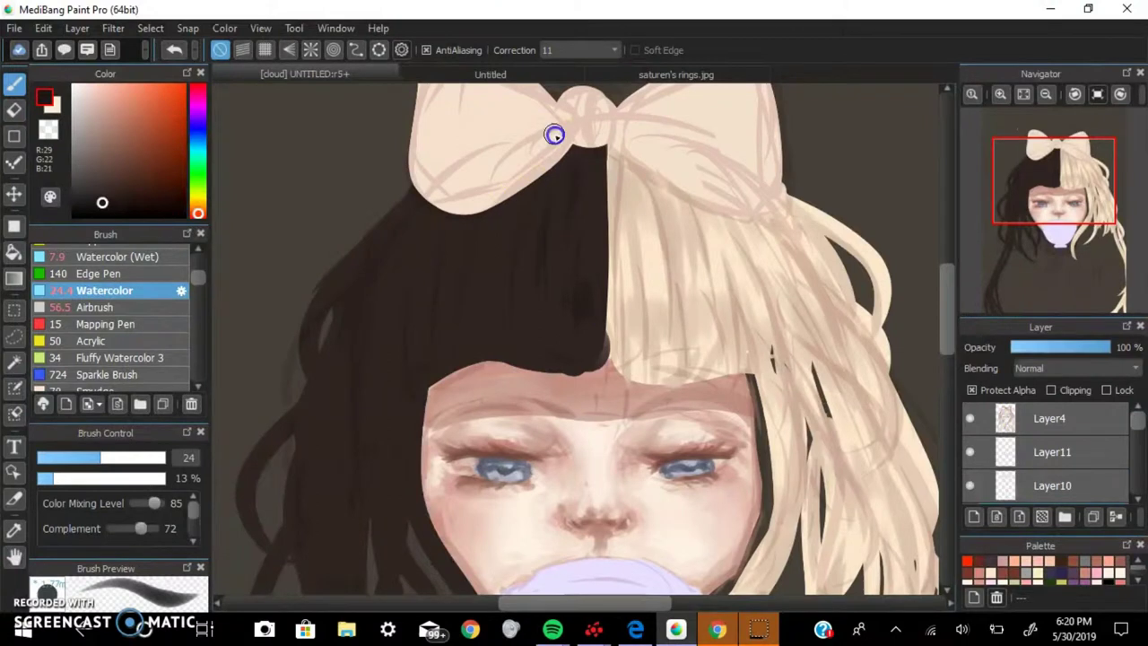
click(970, 419)
- Paint over the stray blue marks in the black hair below the cup
scroll(520, 303, down, 2)
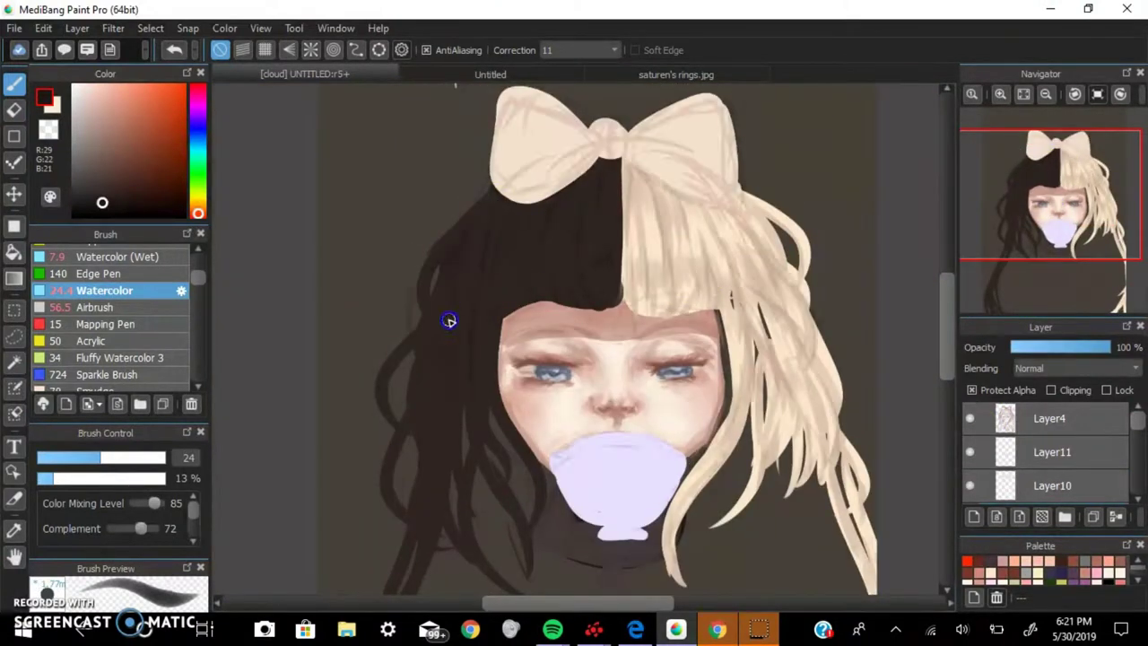
drag(482, 456, 505, 370)
mouse_move(524, 184)
mouse_down()
mouse_move(389, 520)
mouse_move(459, 375)
mouse_up()
drag(537, 246, 664, 300)
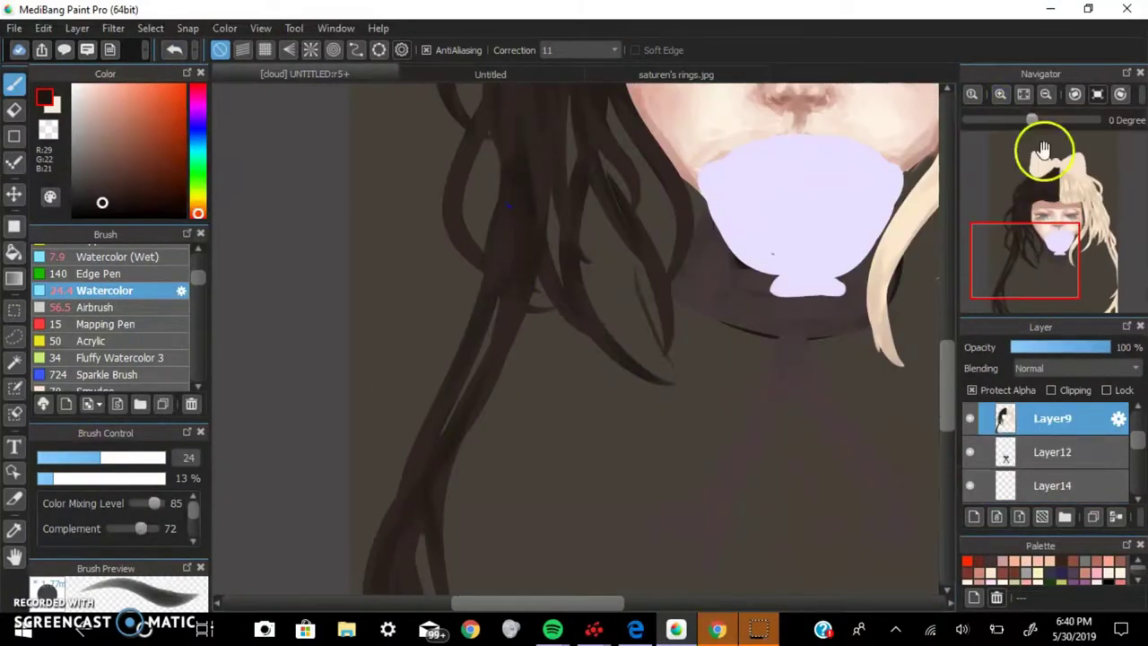
scroll(541, 192, down, 2)
scroll(481, 266, up, 1)
scroll(381, 215, up, 1)
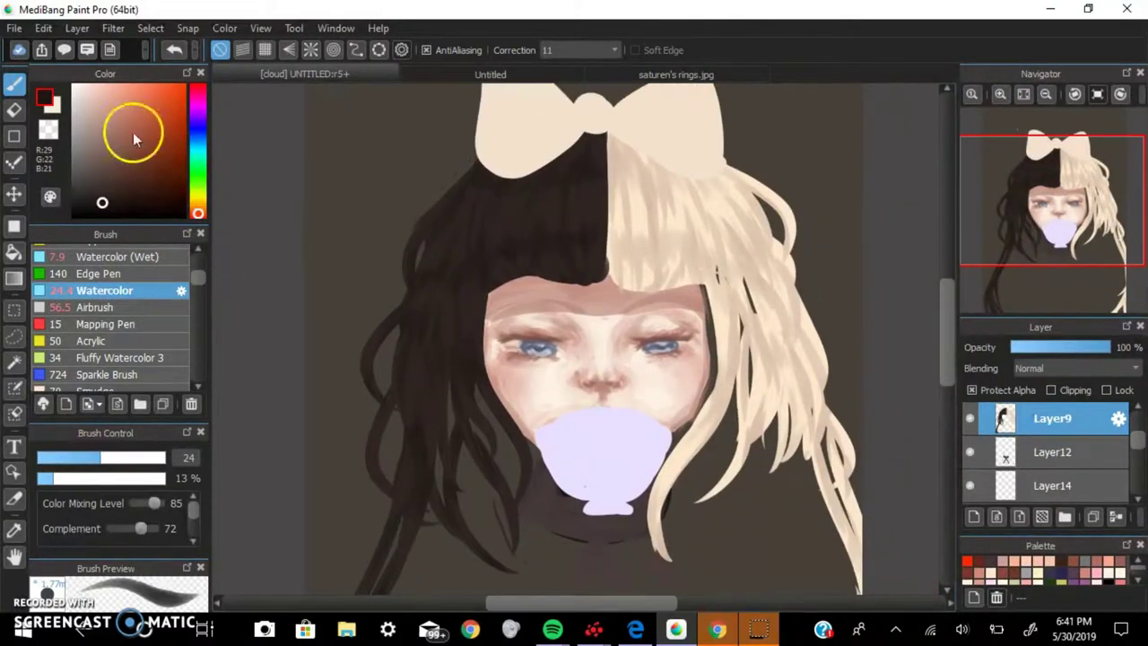
click(527, 190)
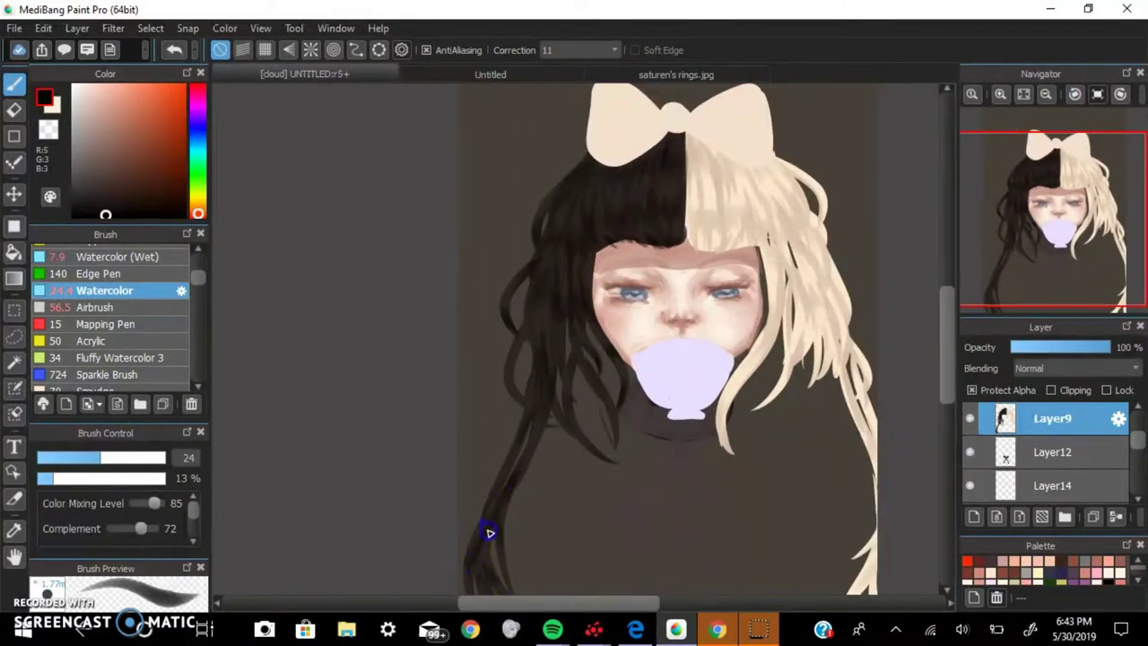
scroll(599, 387, up, 2)
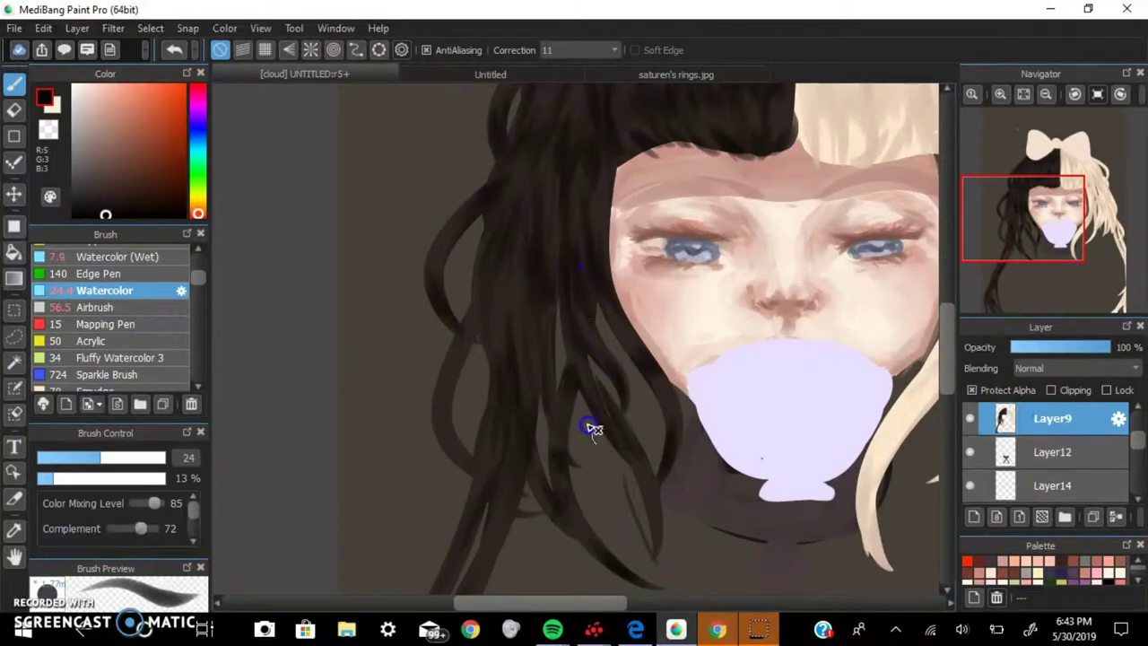
- Pick a tan hair colour and fine-tune it to a darker shading tone
scroll(473, 397, down, 2)
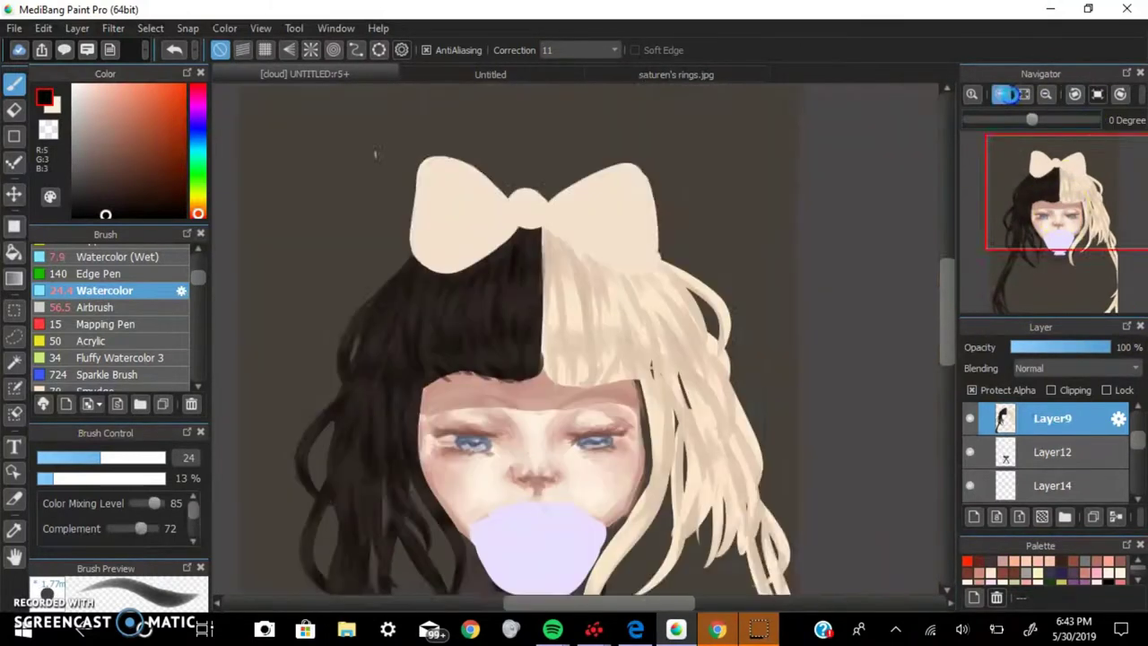
scroll(589, 174, up, 3)
alt+click(518, 297)
scroll(592, 301, down, 1)
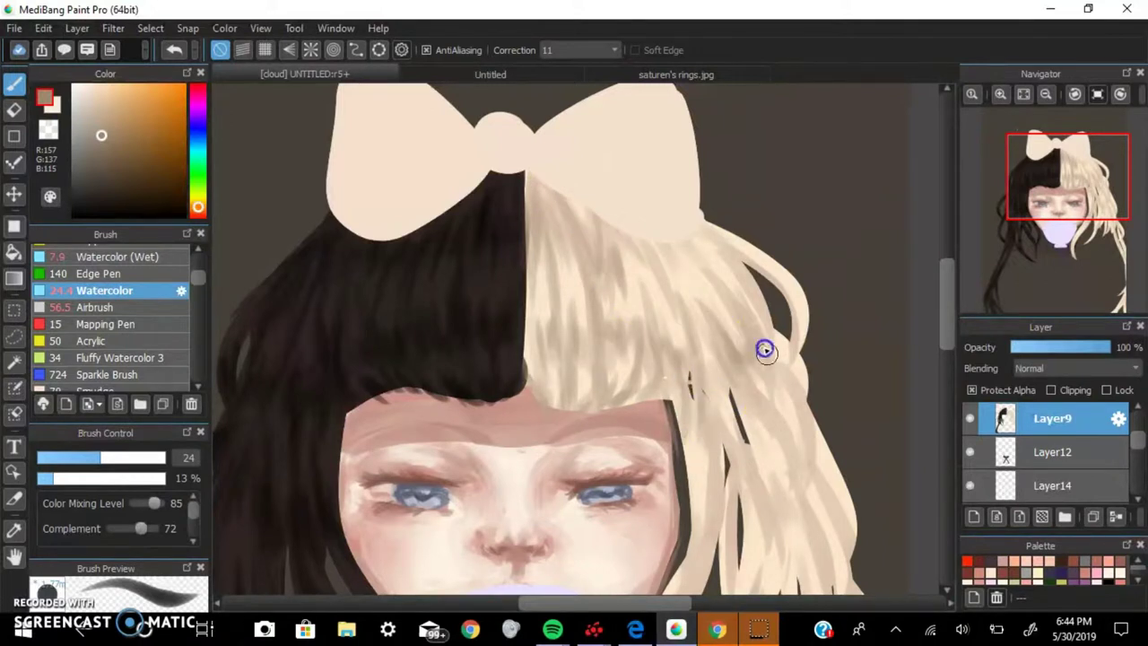
scroll(657, 236, down, 1)
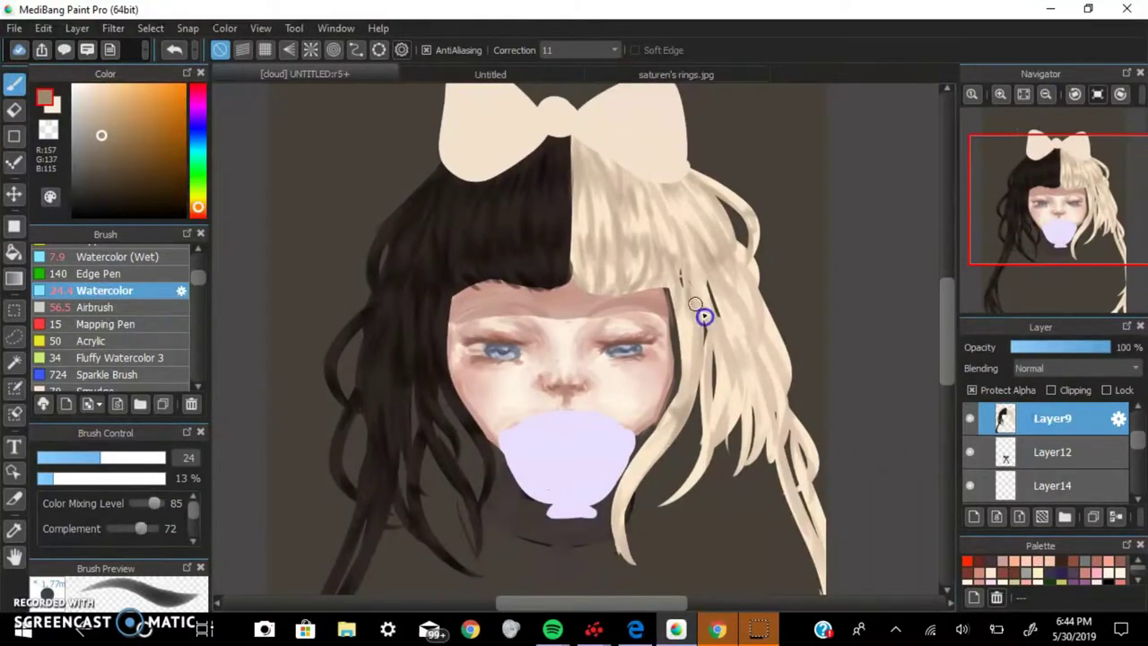
scroll(742, 321, down, 3)
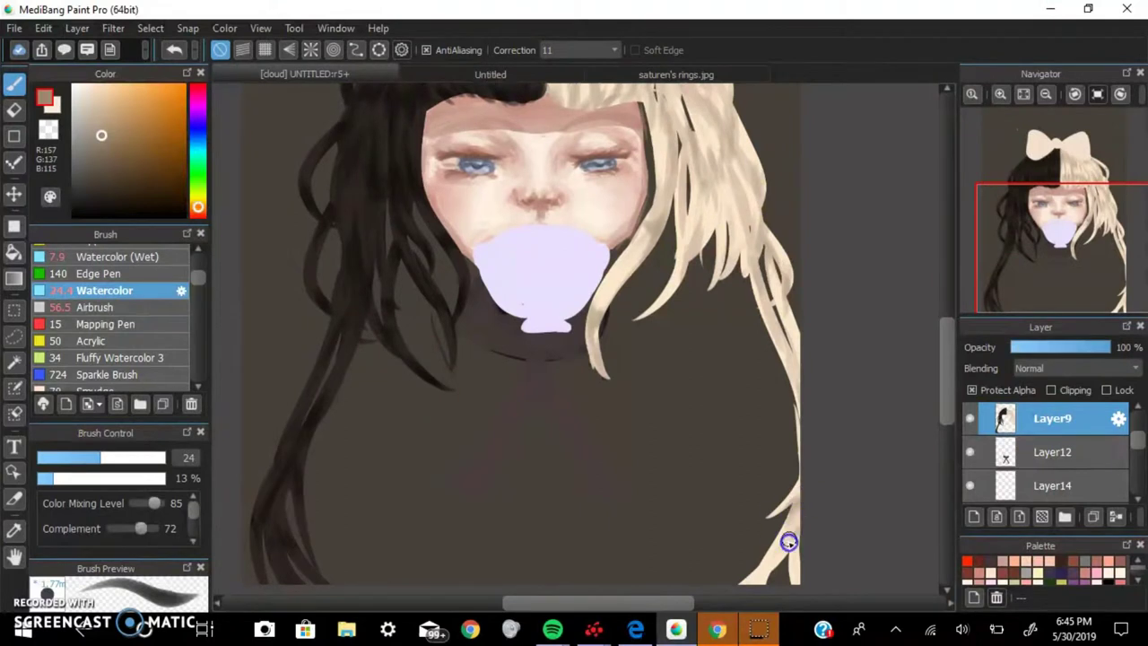
scroll(641, 303, up, 3)
click(1023, 93)
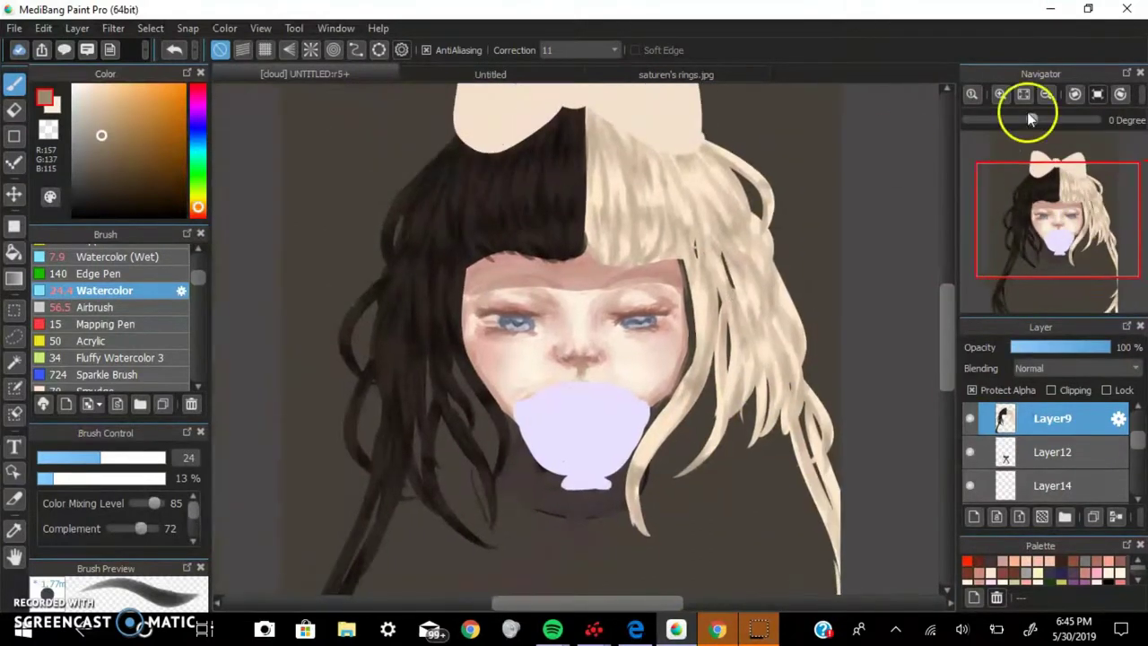
scroll(523, 290, up, 2)
click(104, 155)
scroll(551, 285, up, 2)
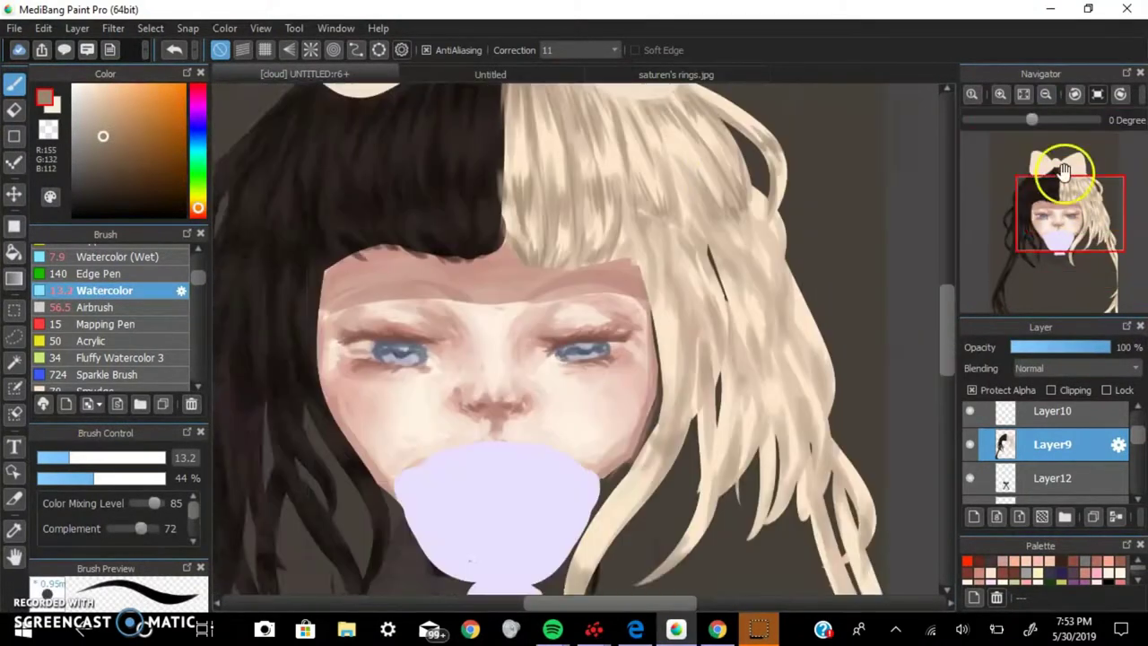
- Paint thin dark strands into the lower part of the hair
mouse_move(763, 339)
mouse_down()
mouse_move(859, 226)
mouse_move(597, 386)
mouse_up()
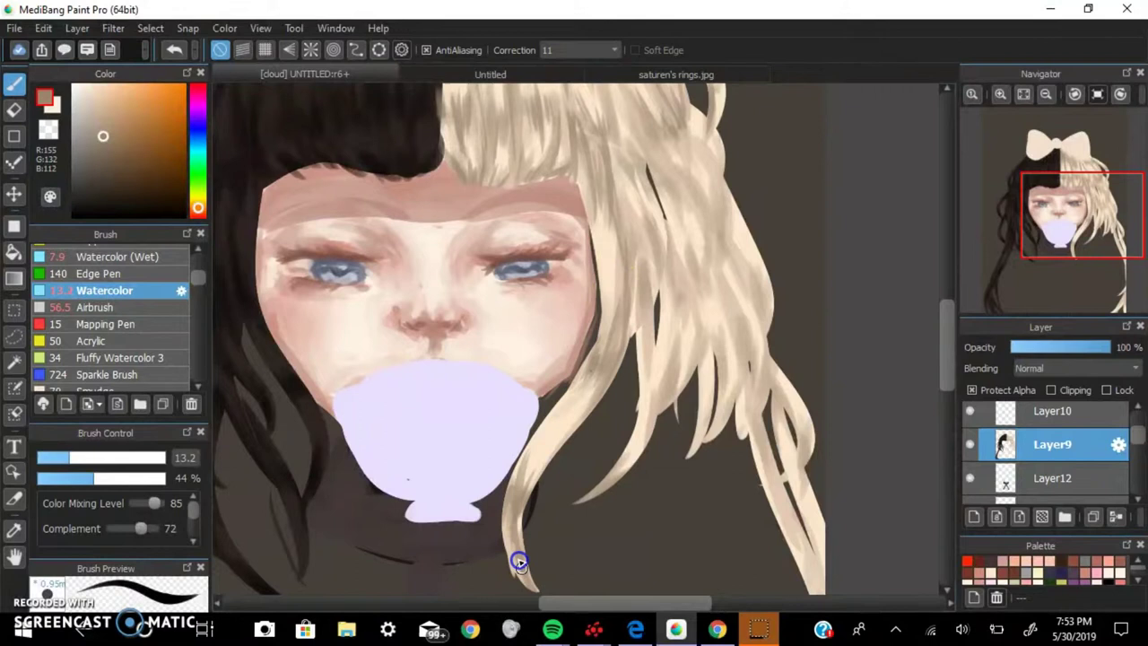
drag(518, 561, 573, 498)
drag(599, 221, 612, 283)
scroll(649, 401, down, 3)
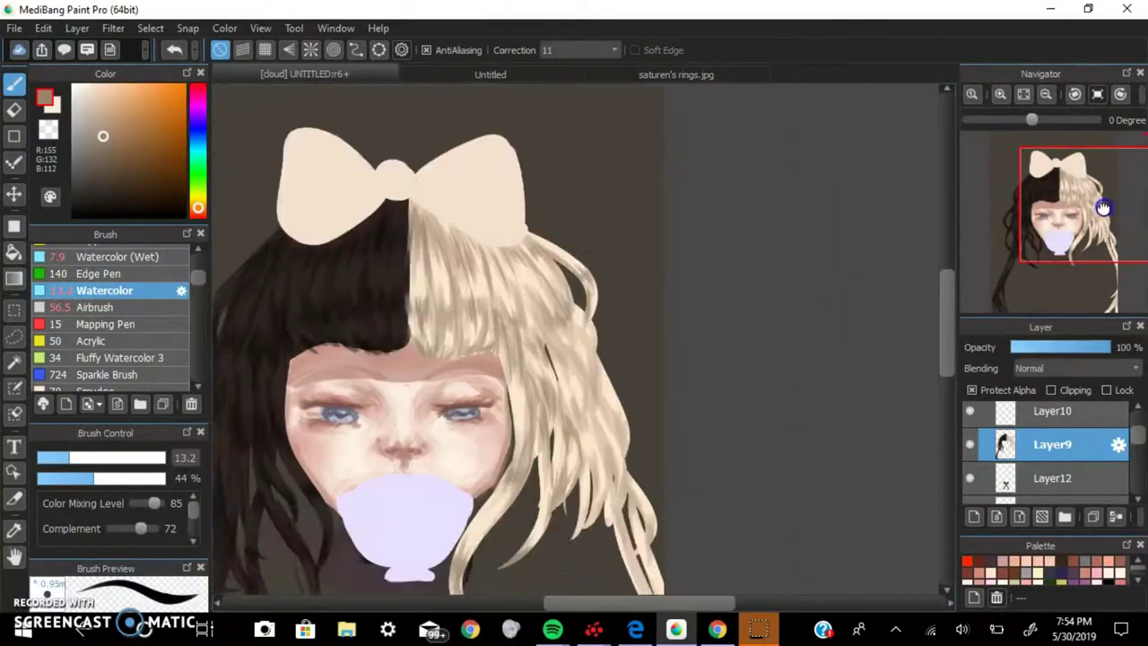
scroll(522, 398, up, 3)
drag(542, 276, 666, 356)
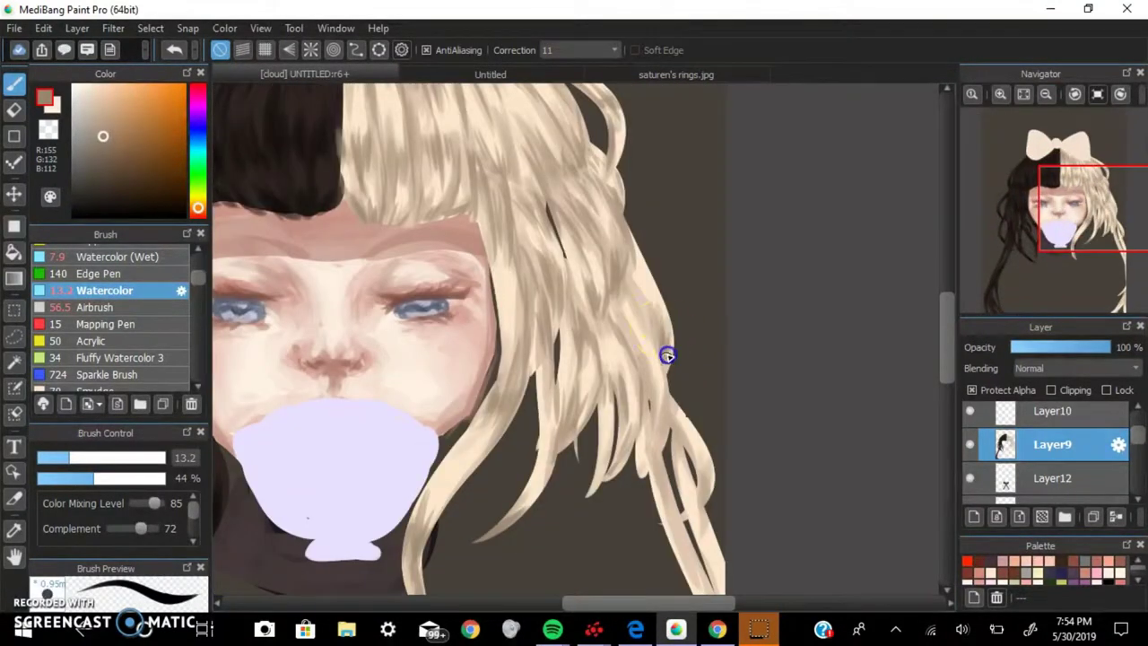
drag(668, 465, 724, 287)
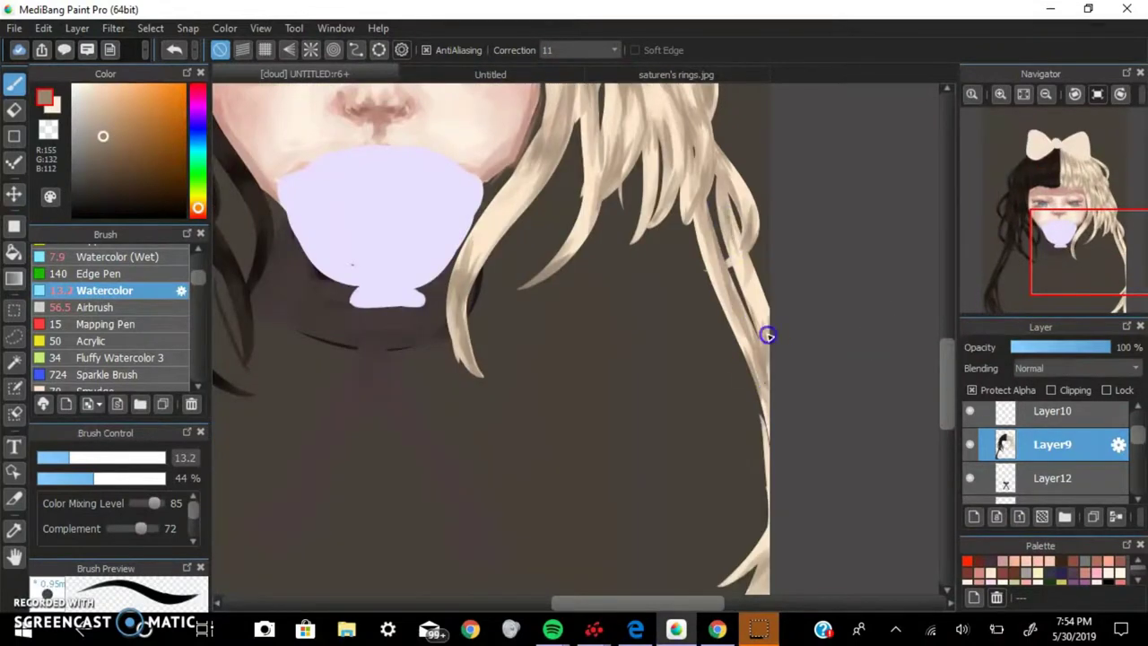
scroll(767, 336, down, 2)
scroll(696, 469, up, 3)
scroll(686, 257, down, 3)
scroll(590, 293, up, 3)
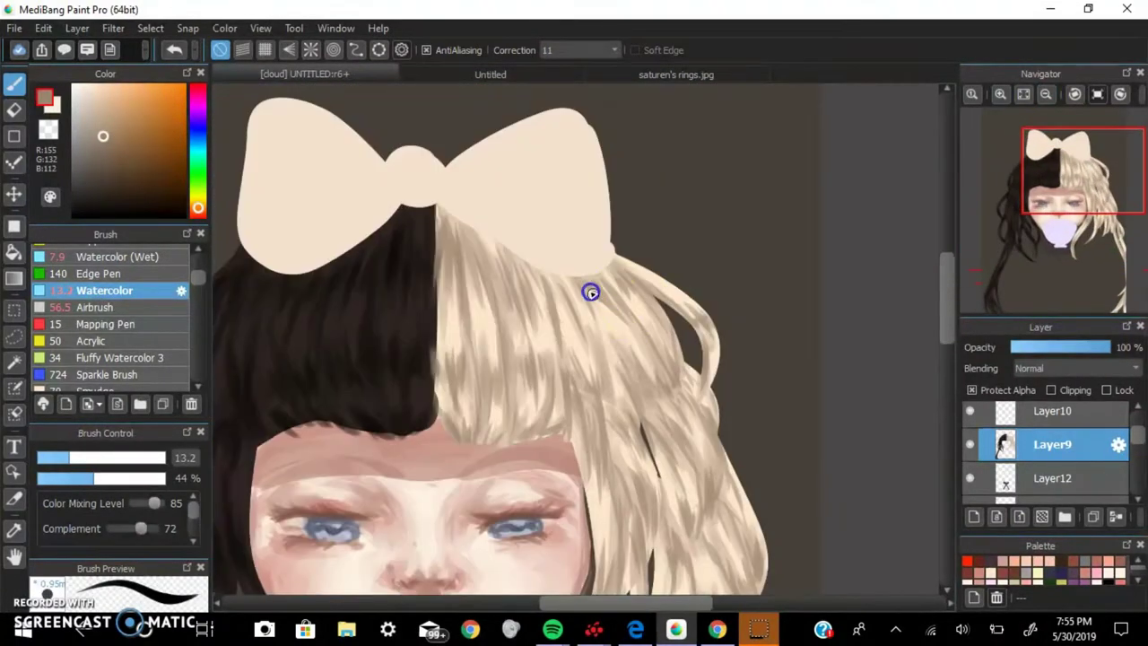
scroll(590, 292, down, 3)
scroll(631, 251, up, 3)
- Using the black hair's dark brown, extend near-black strands down to the lower hair tips
alt+click(491, 332)
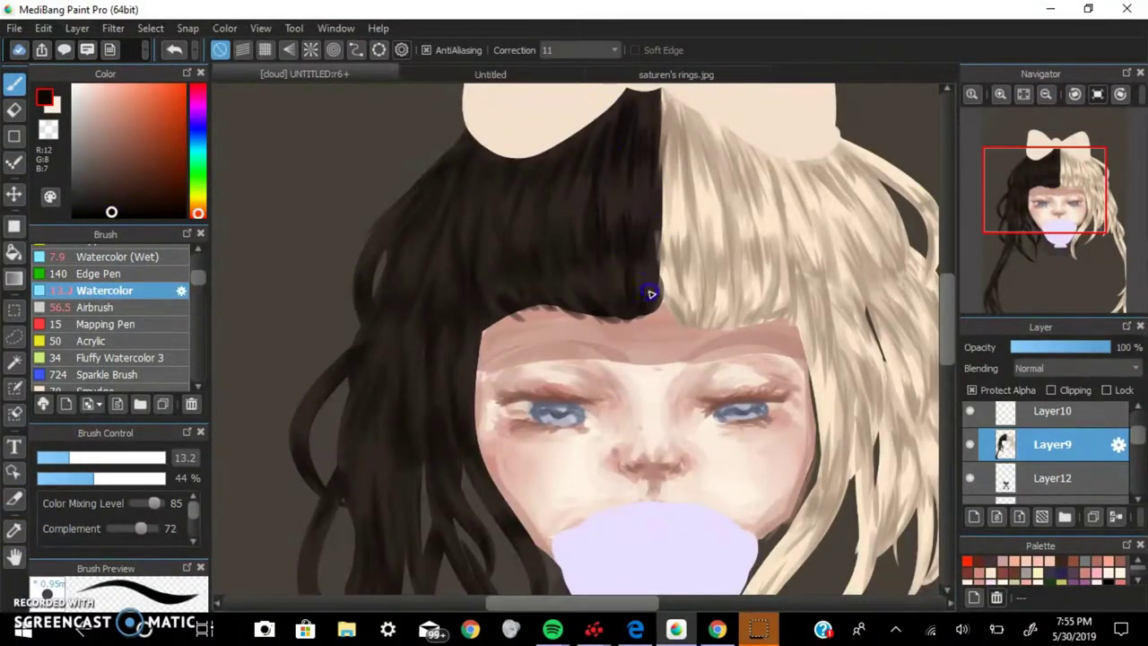
drag(1106, 117, 1114, 124)
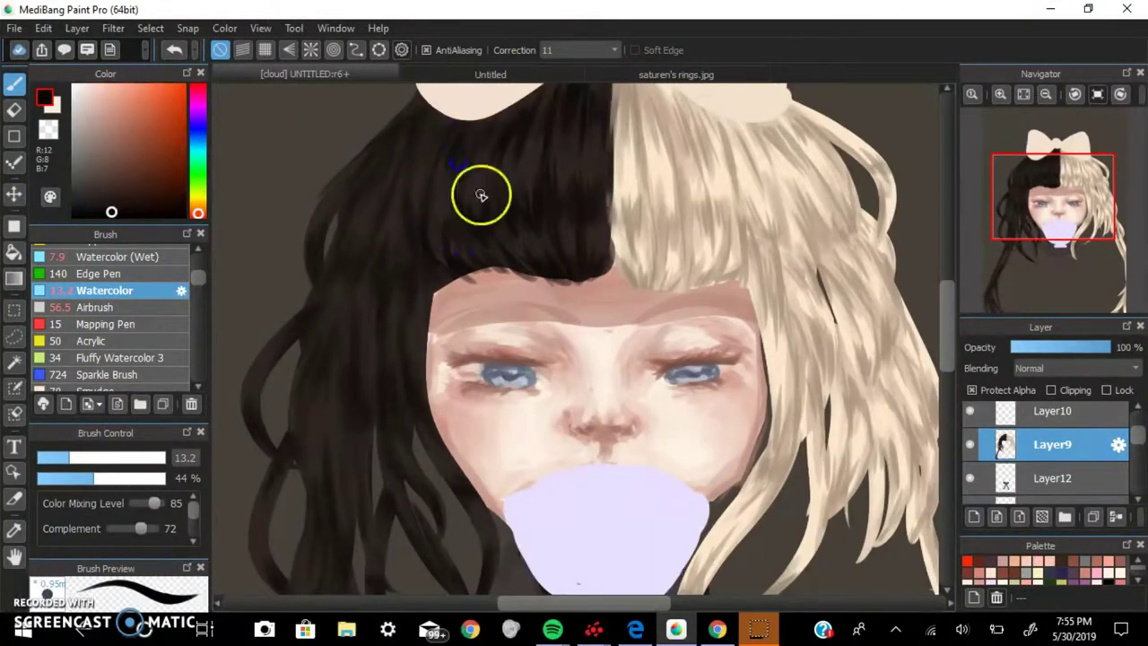
scroll(480, 195, left, 2)
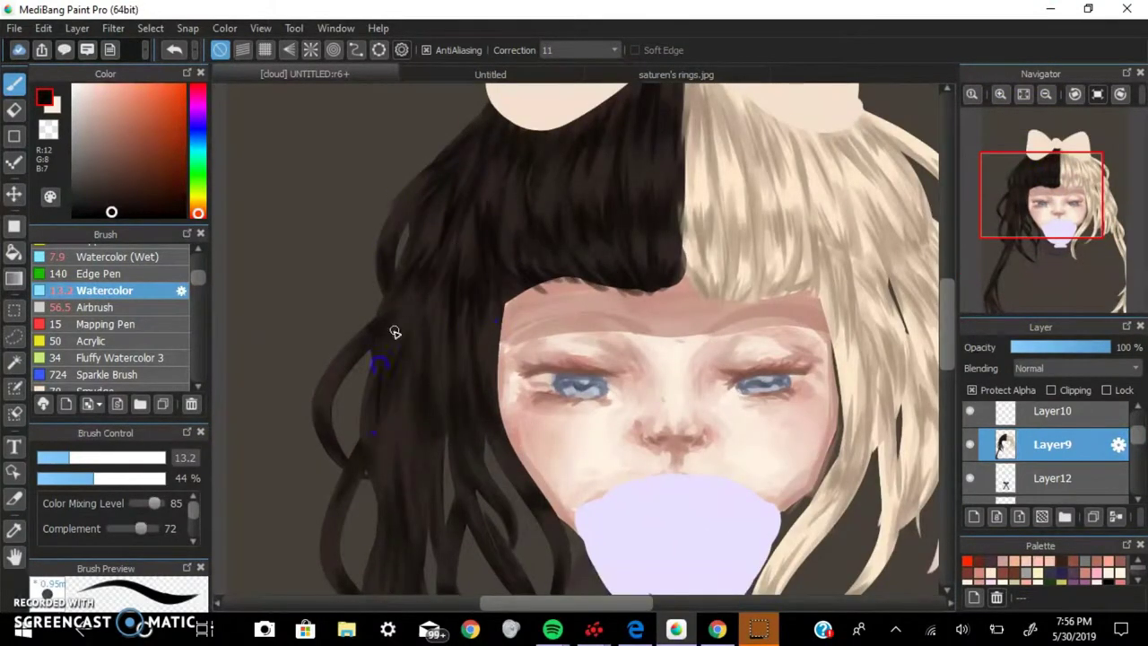
scroll(394, 332, down, 3)
scroll(550, 300, up, 4)
scroll(468, 352, down, 1)
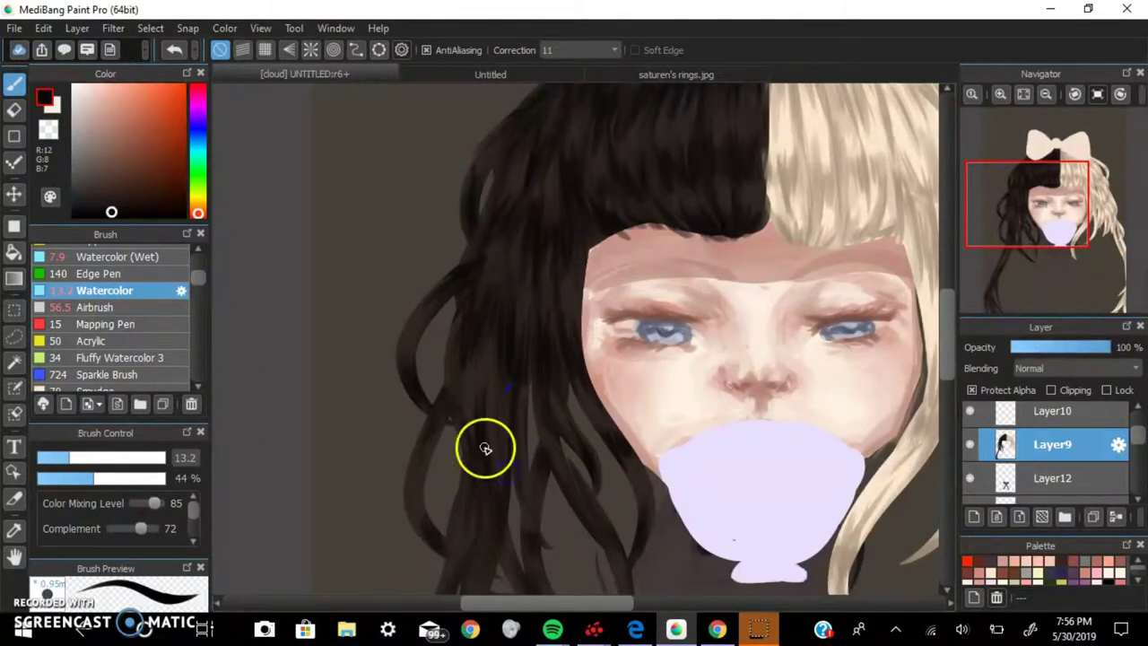
drag(485, 448, 419, 430)
scroll(538, 358, down, 1)
scroll(538, 359, down, 3)
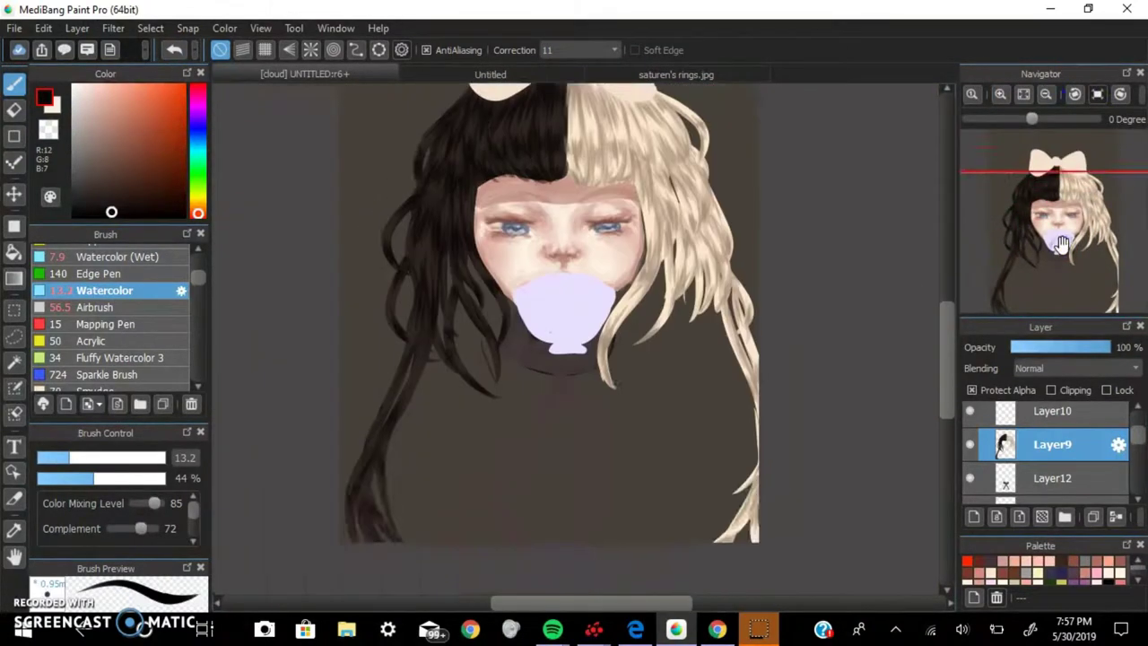
scroll(582, 479, up, 4)
scroll(529, 254, down, 2)
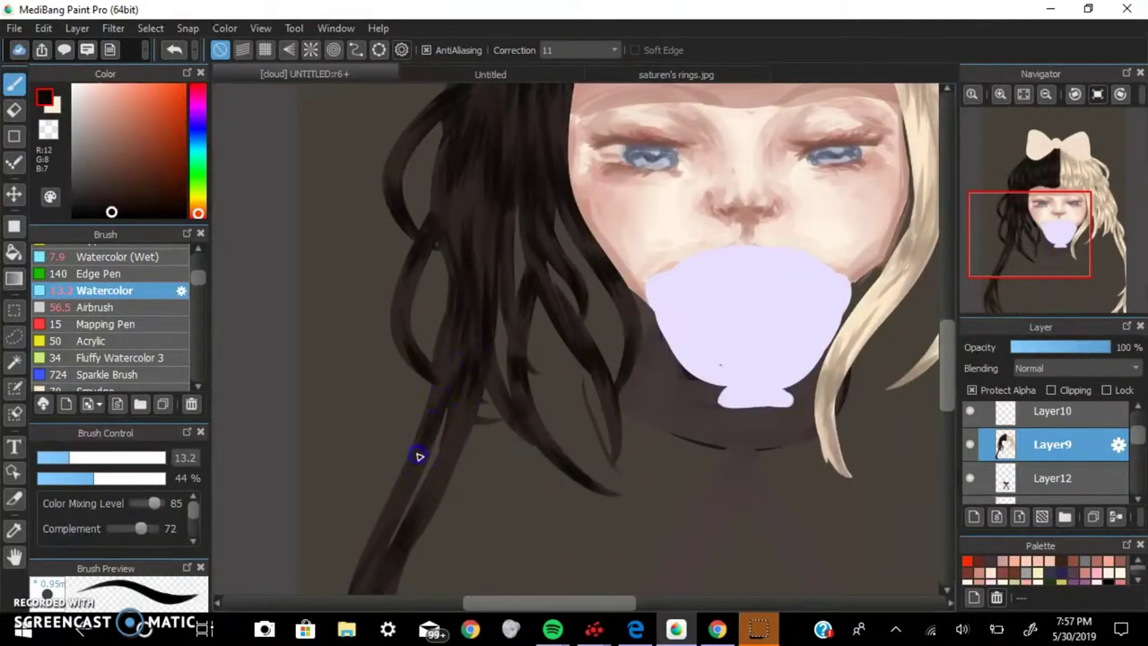
scroll(419, 457, up, 2)
scroll(466, 413, down, 2)
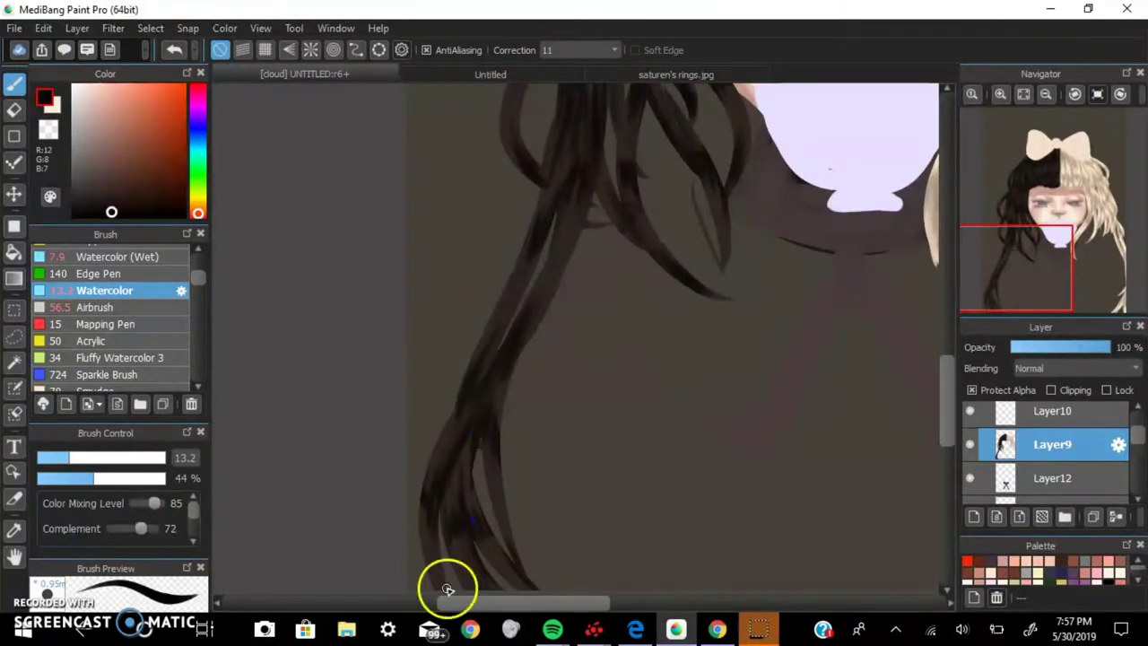
scroll(569, 418, up, 3)
scroll(1014, 179, down, 3)
scroll(1014, 179, up, 3)
drag(1014, 179, 1086, 271)
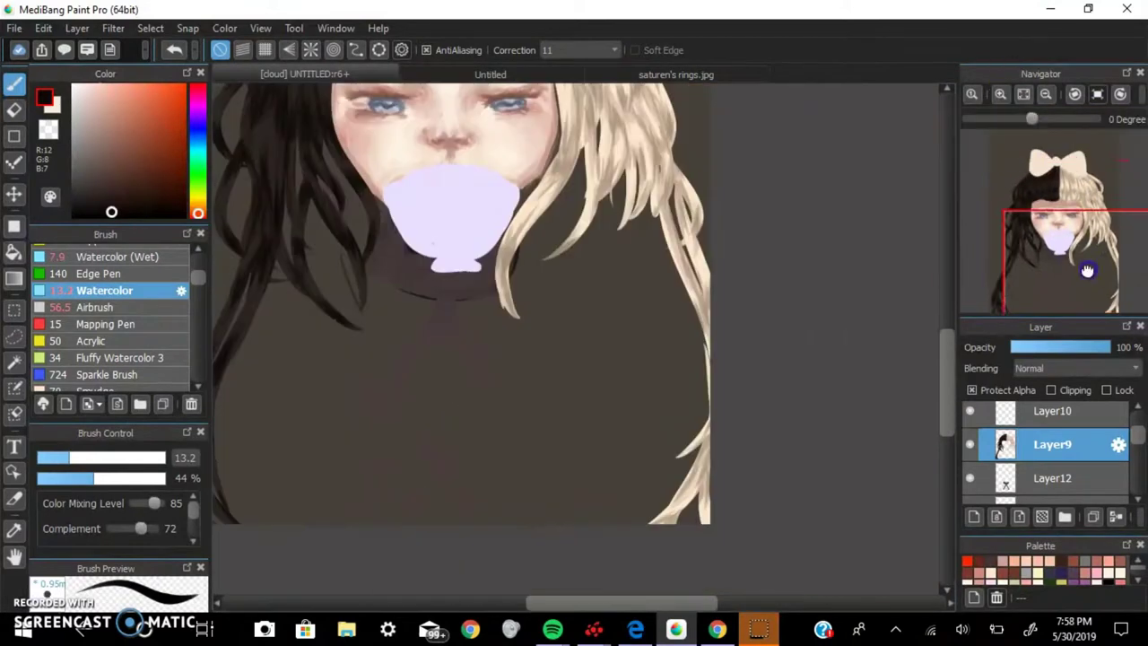
scroll(1087, 270, up, 2)
scroll(487, 264, down, 3)
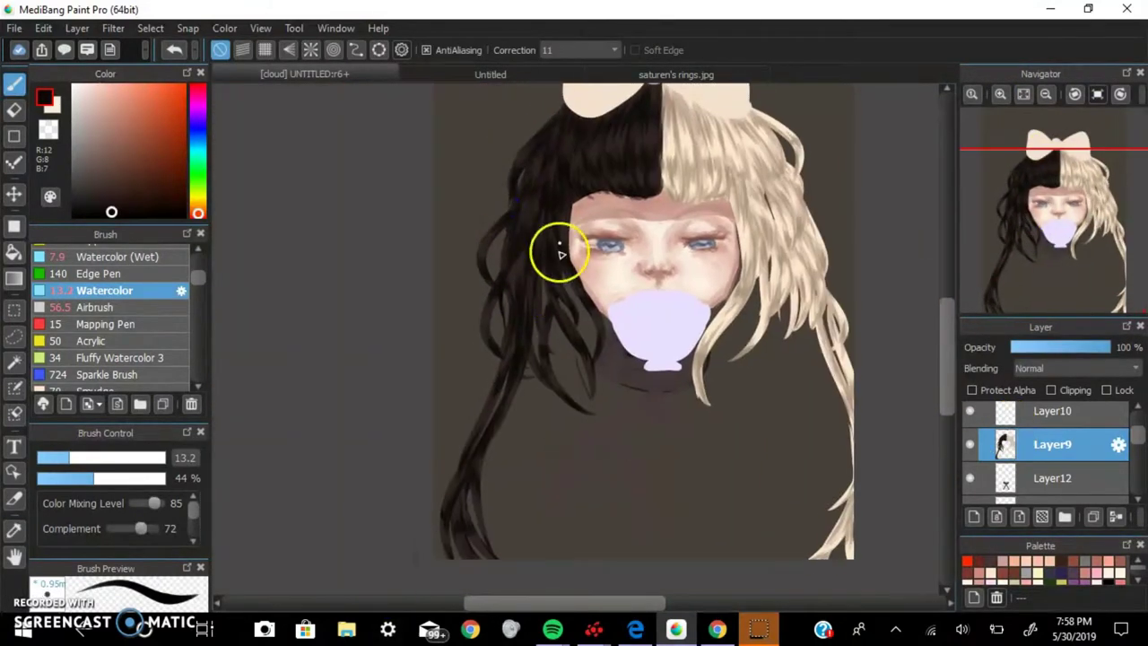
scroll(627, 361, up, 2)
scroll(628, 361, down, 1)
- Sample the bow's light cream and adjust it to a warmer blonde tone
key(i)
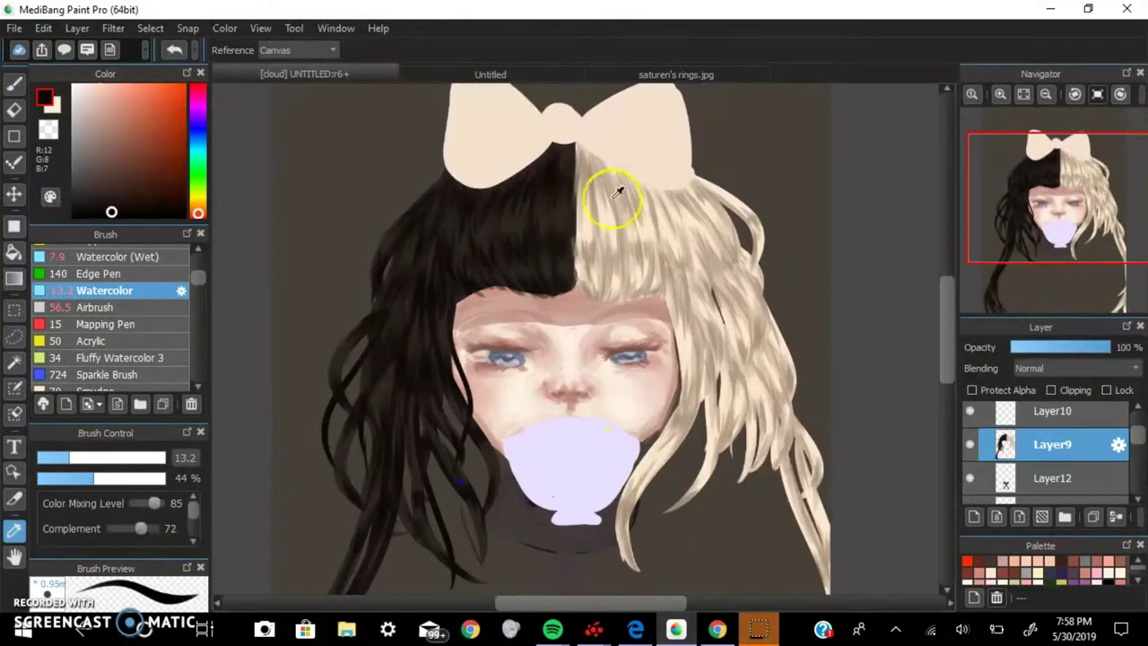
click(617, 191)
scroll(687, 269, down, 1)
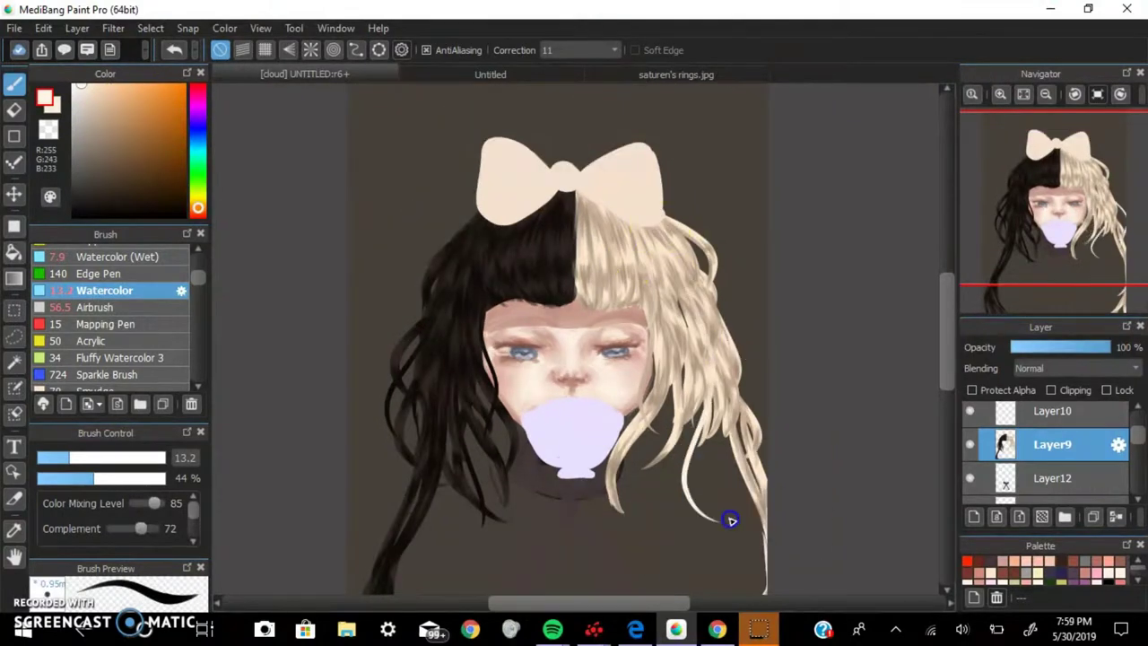
scroll(729, 520, up, 1)
click(84, 89)
alt+click(745, 280)
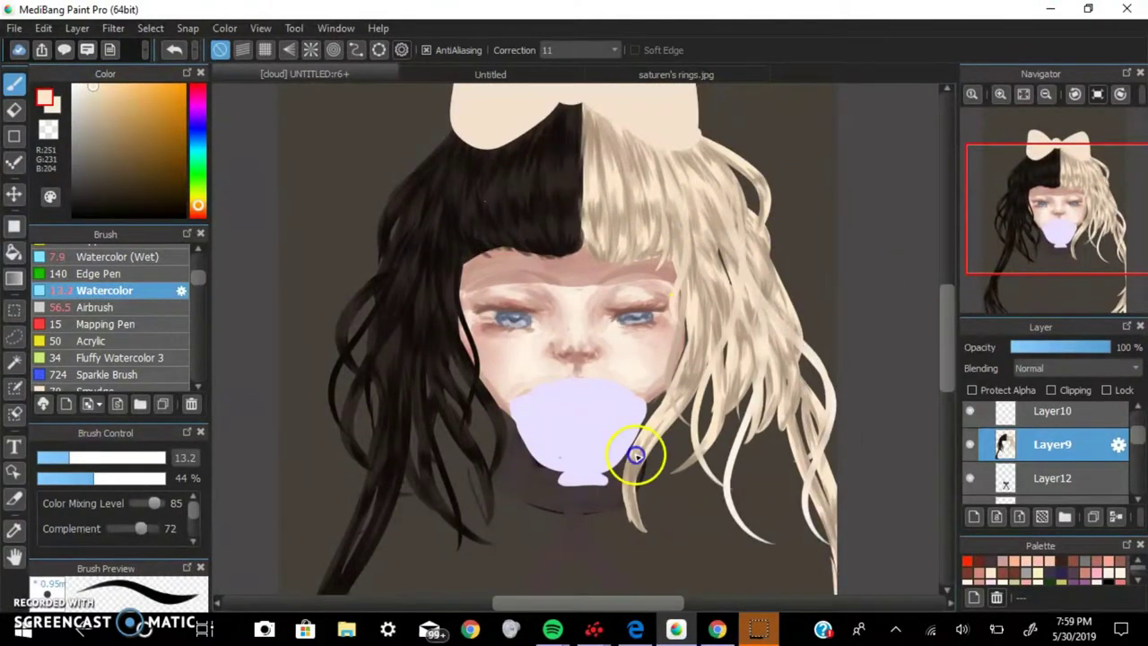
- Add a 35% opacity Multiply layer and shade the blonde hair, undoing one stroke
click(999, 94)
scroll(551, 230, up, 3)
click(974, 517)
click(1047, 347)
click(1076, 367)
click(1031, 395)
drag(584, 289, 574, 358)
scroll(556, 310, down, 1)
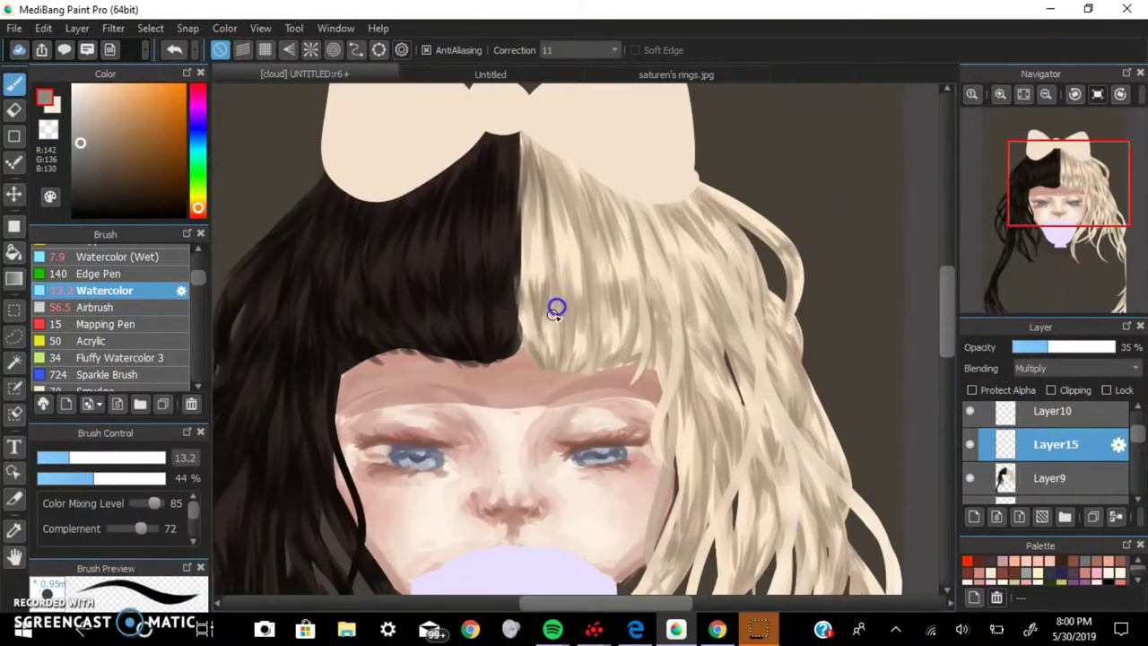
click(186, 58)
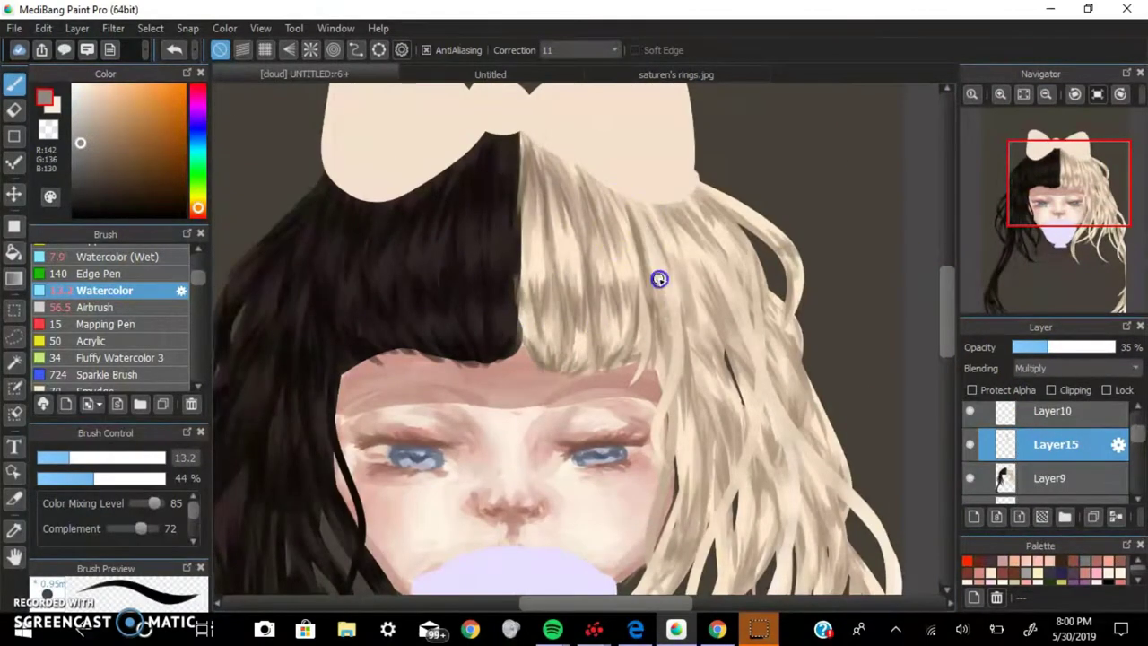
scroll(799, 239, down, 1)
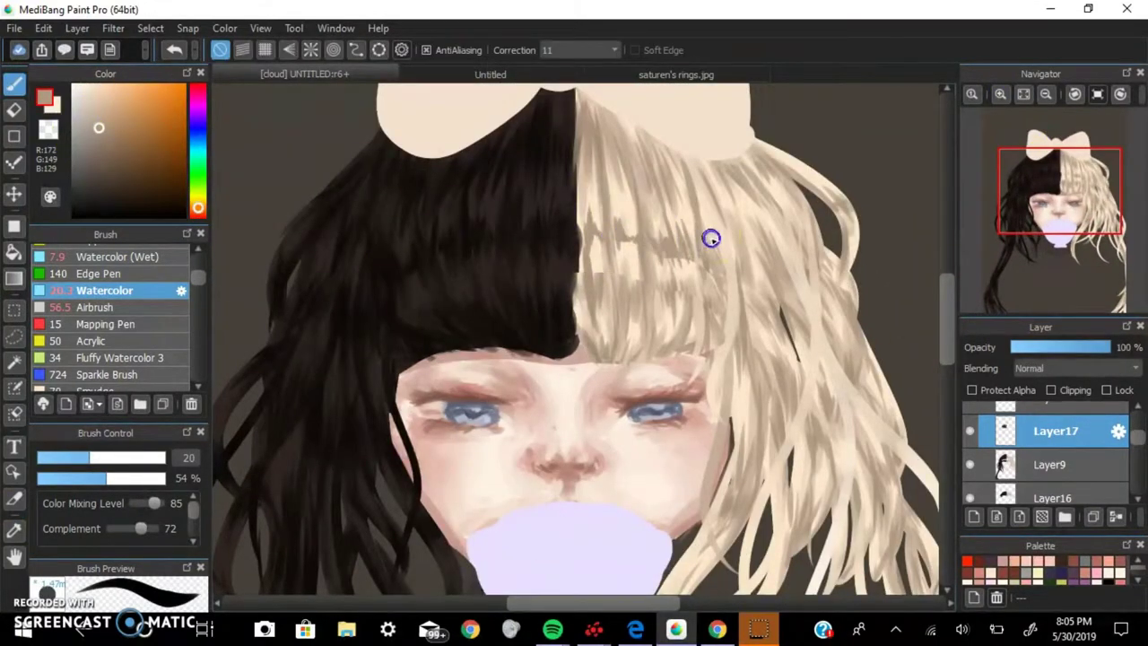
- Paint light strands over the smudged blonde hair
mouse_move(594, 243)
mouse_down()
mouse_move(681, 305)
mouse_move(682, 269)
mouse_up()
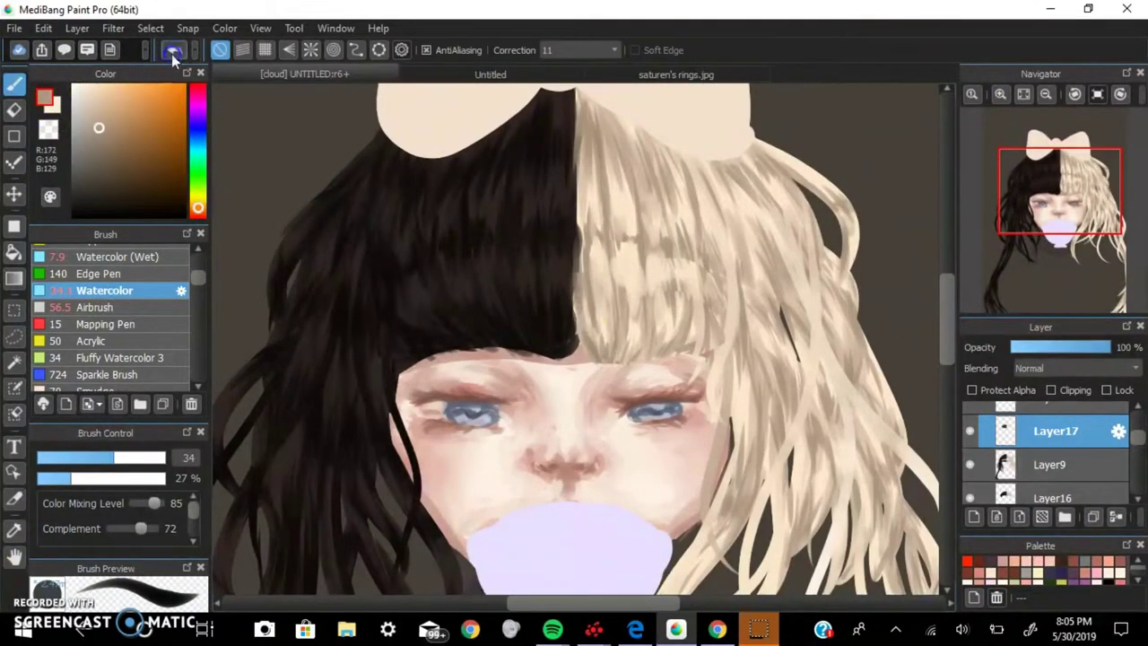
scroll(584, 299, down, 2)
scroll(675, 356, up, 3)
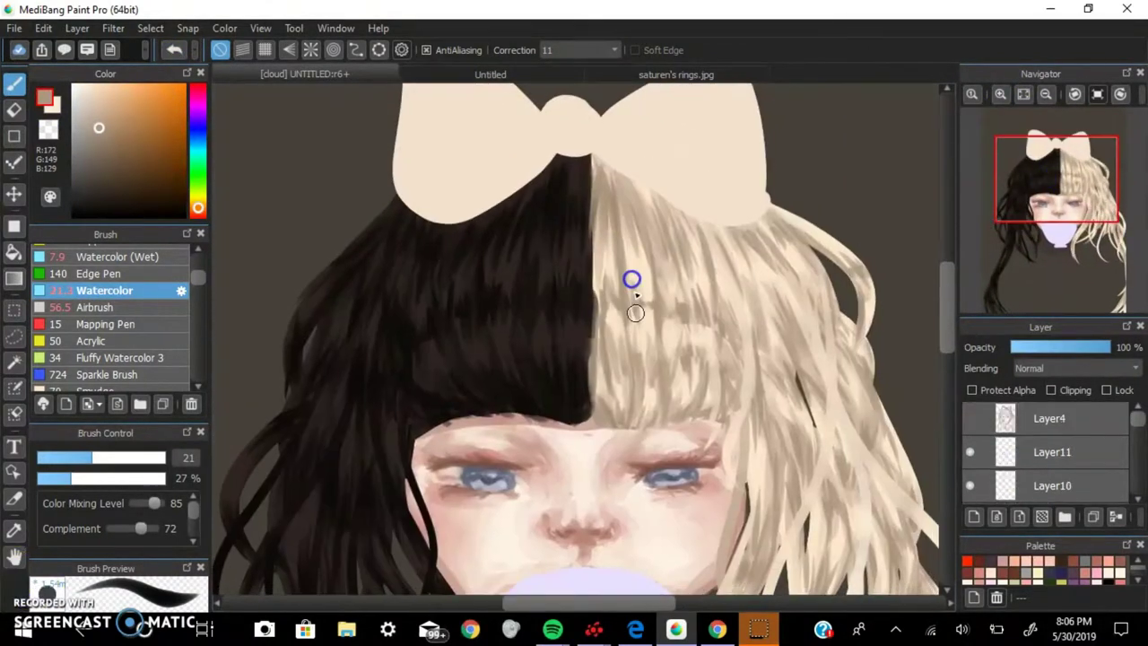
scroll(857, 477, down, 3)
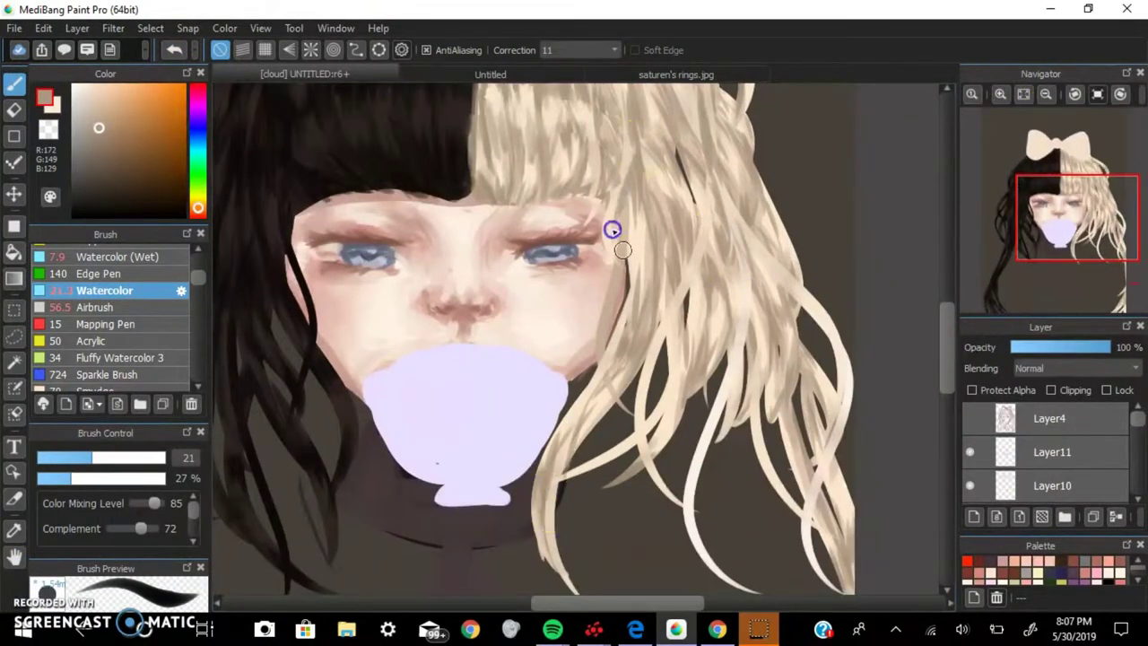
- Sample the dark brown from the black hair and select the layer holding the bow
click(999, 94)
scroll(633, 243, up, 3)
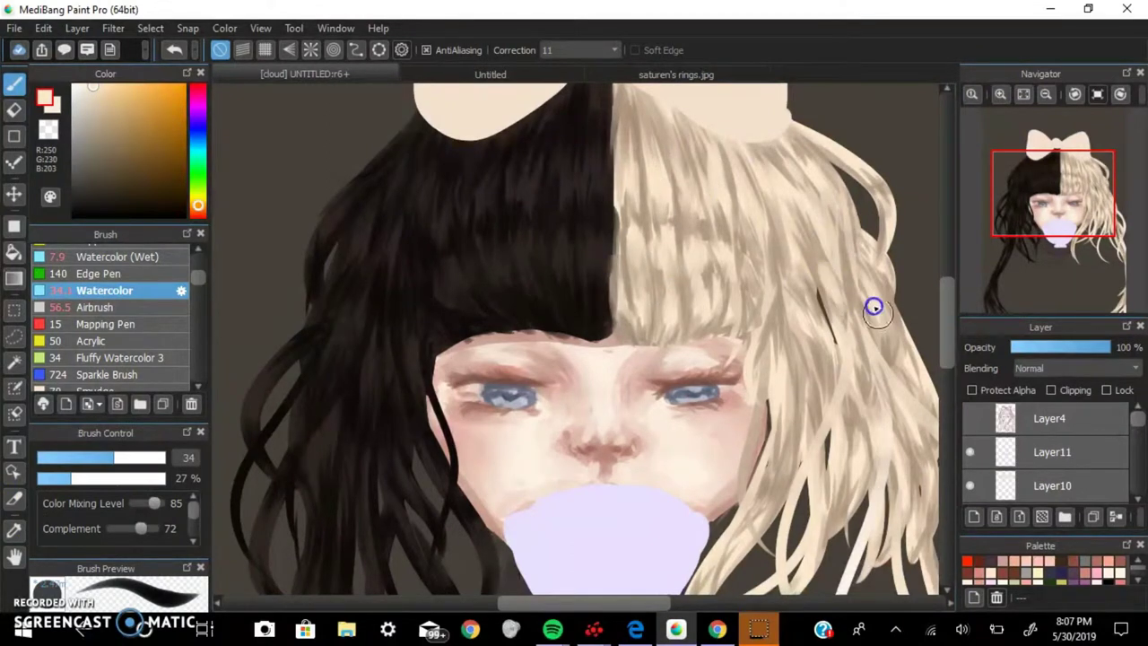
scroll(874, 306, down, 3)
scroll(558, 283, up, 3)
alt+click(558, 283)
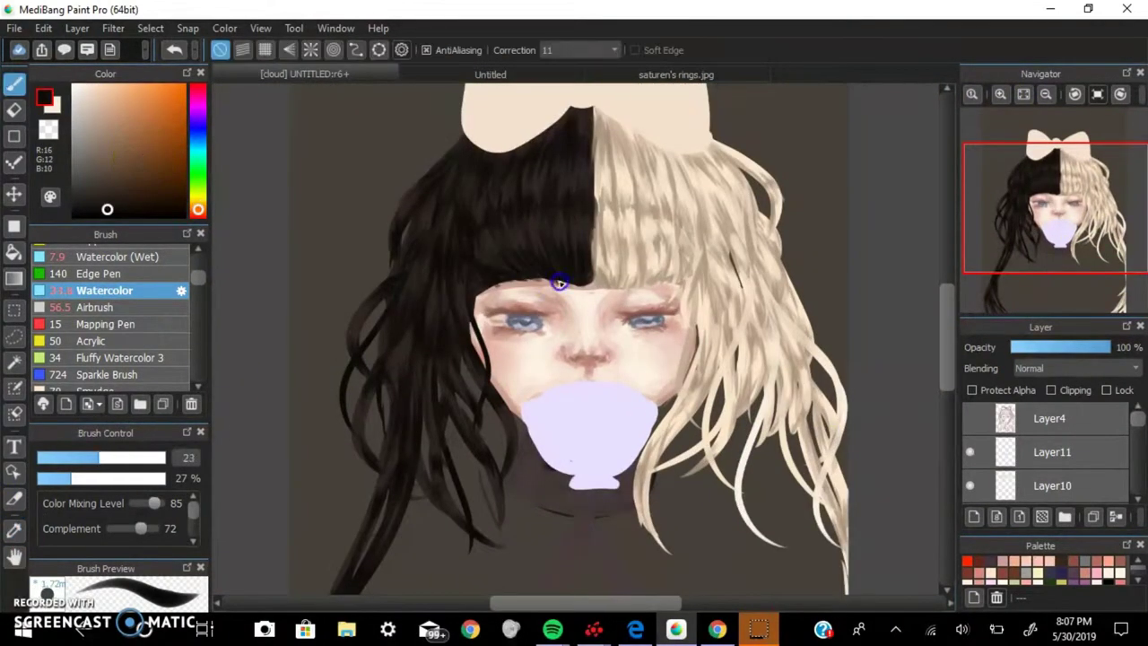
scroll(452, 379, down, 3)
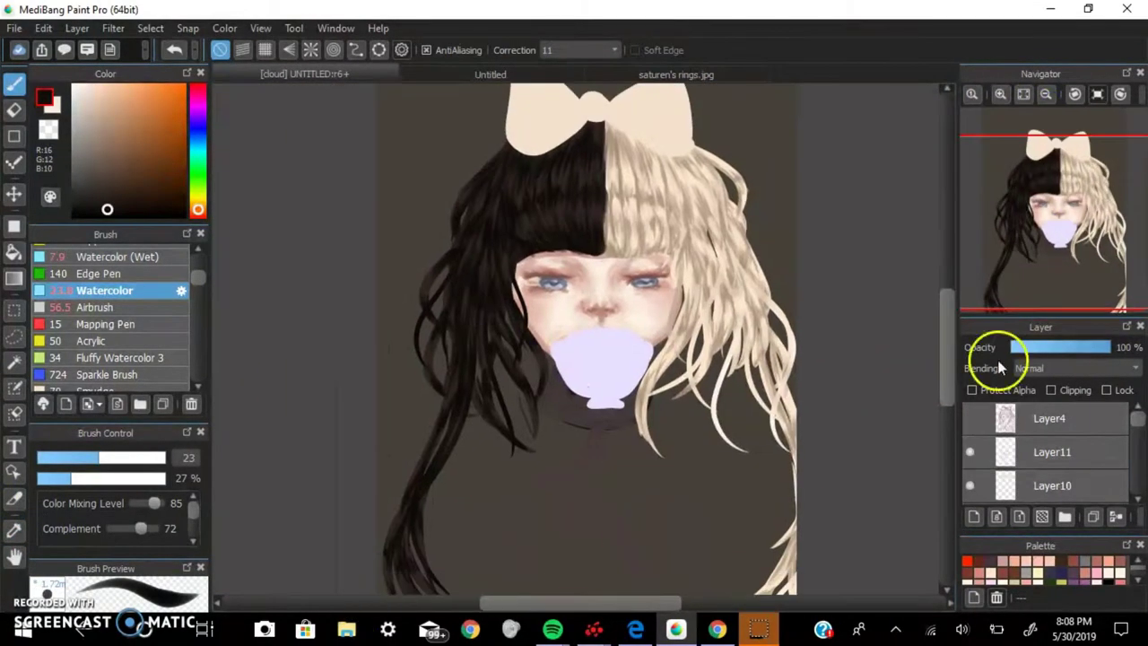
click(1050, 409)
scroll(786, 239, up, 3)
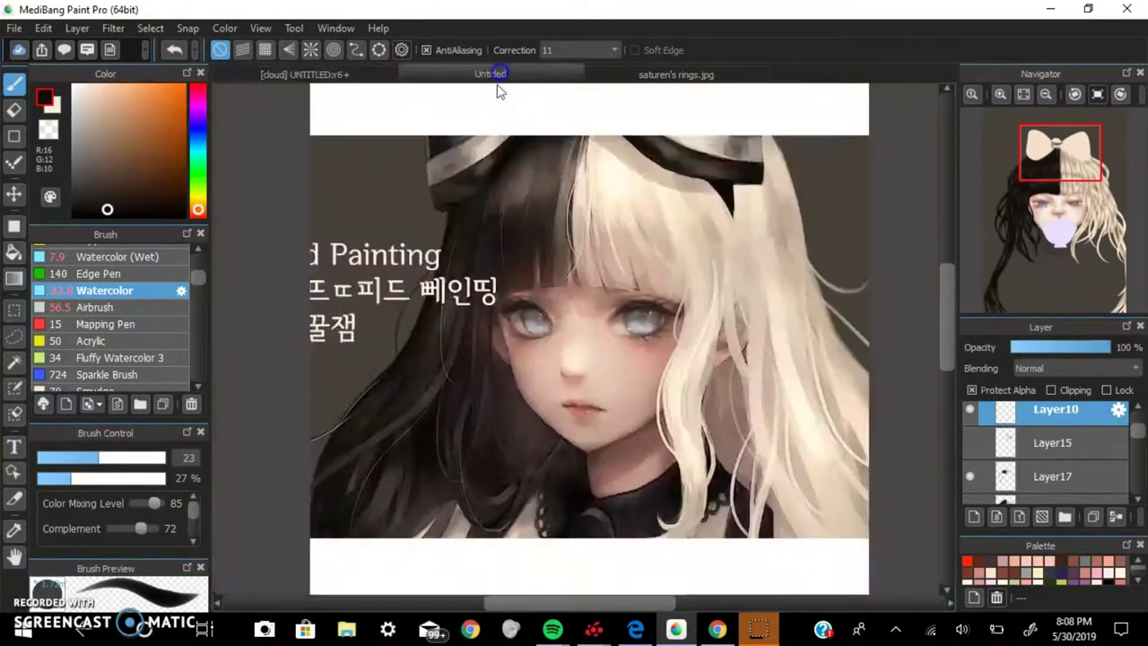
- Paint grey ribbon bands across the bow and erase a band's ragged edge
drag(283, 269, 525, 237)
drag(592, 260, 834, 287)
drag(1137, 430, 1141, 451)
click(1051, 445)
scroll(1141, 451, up, 2)
click(986, 480)
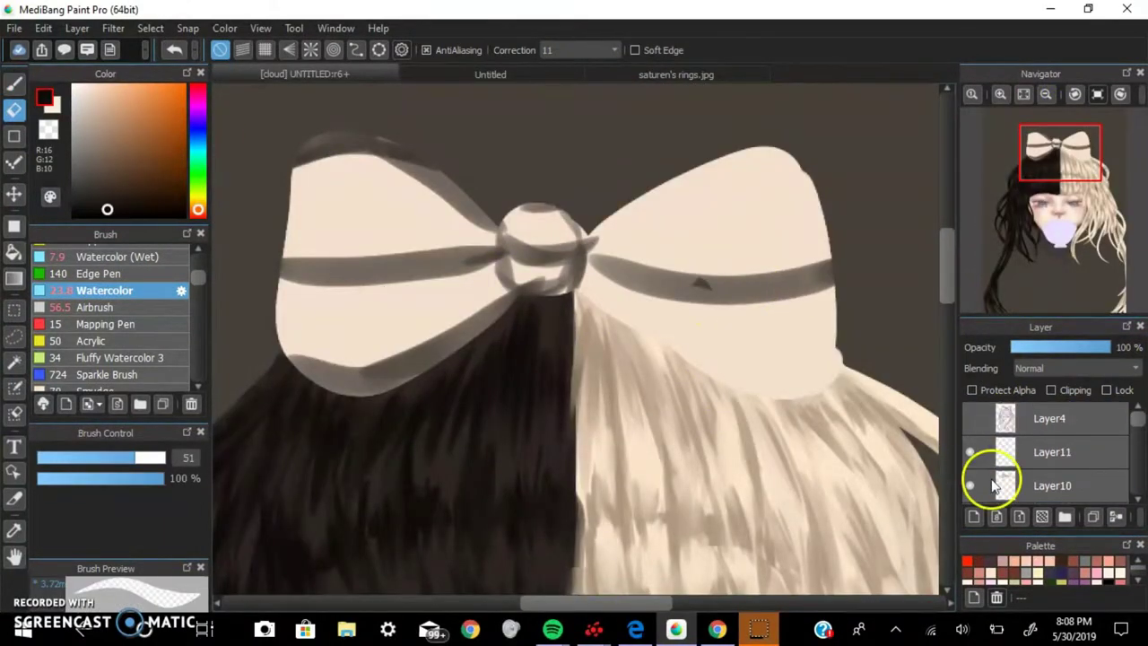
- Paint grey bands on the right bow wing, then shade both wings dark grey with alpha protected
key(b)
alt+click(756, 289)
drag(705, 290, 615, 308)
drag(592, 247, 705, 162)
click(490, 75)
click(304, 74)
mouse_move(365, 284)
mouse_down()
mouse_move(333, 170)
mouse_move(597, 264)
mouse_move(727, 197)
mouse_move(573, 228)
mouse_move(297, 340)
mouse_move(443, 199)
mouse_move(747, 149)
mouse_move(833, 371)
mouse_up()
- Add dark strokes to the right bow wing, then light highlights over wings and knot at brush size 23
click(498, 76)
click(305, 74)
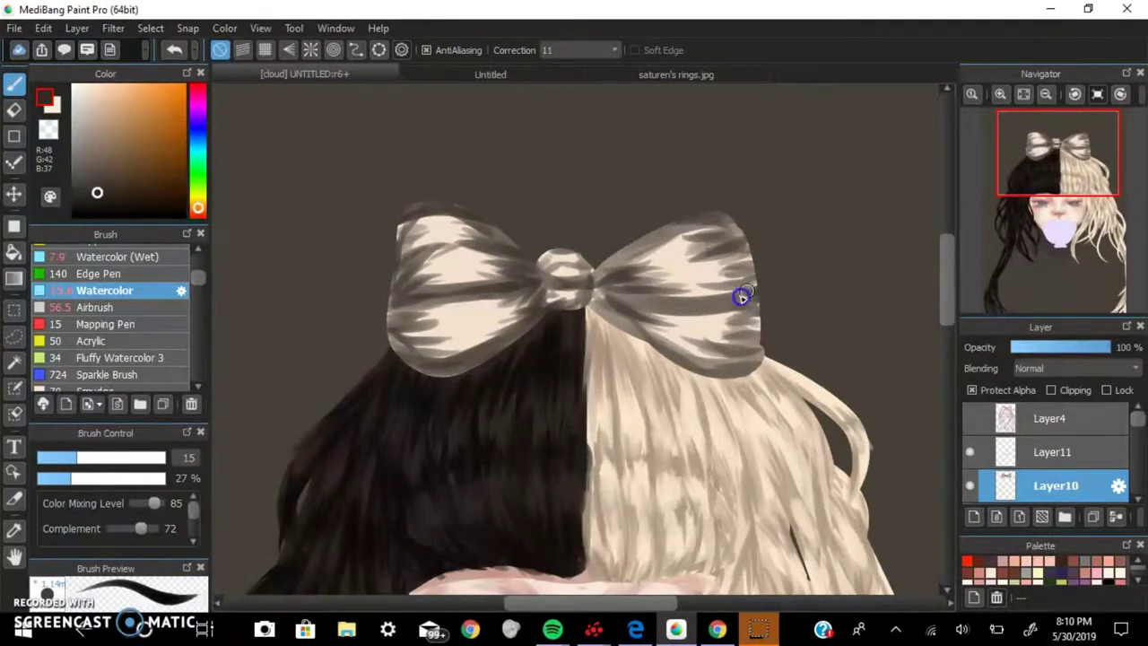
drag(741, 296, 600, 284)
click(1018, 102)
scroll(574, 269, up, 3)
click(79, 461)
drag(79, 462, 101, 459)
mouse_move(538, 206)
mouse_down()
mouse_move(502, 269)
mouse_move(730, 161)
mouse_move(781, 305)
mouse_move(567, 188)
mouse_move(366, 231)
mouse_move(467, 215)
mouse_up()
- Paint dark grey-brown streaks across both bow wings and along the bow's left edge
alt+click(376, 220)
drag(682, 192, 843, 233)
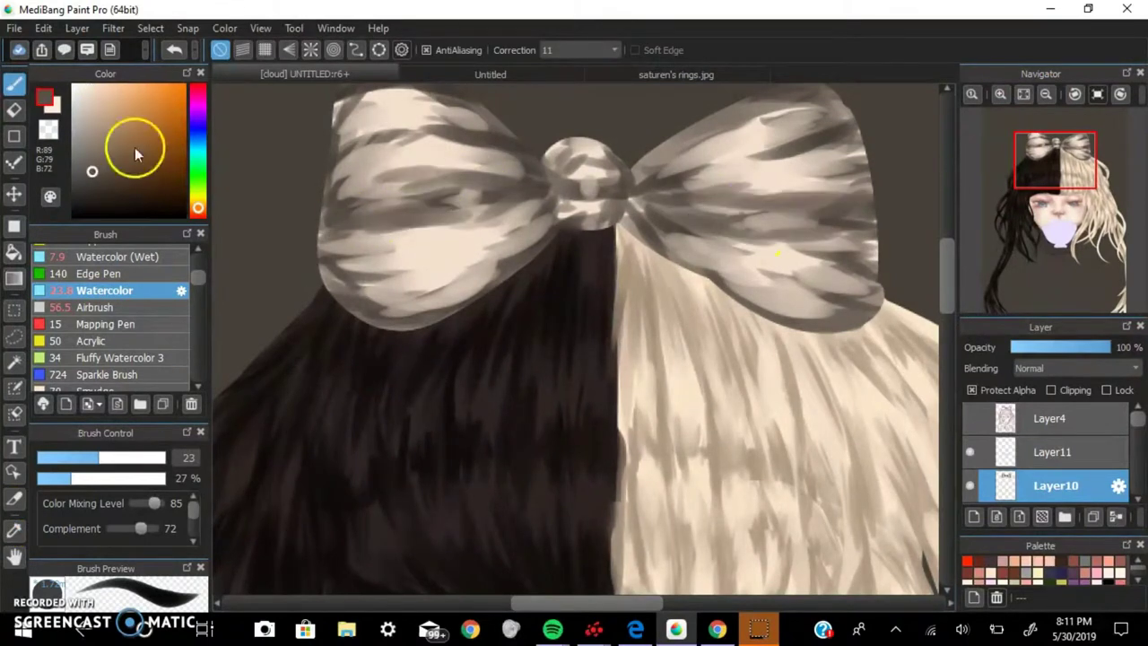
drag(135, 153, 101, 187)
scroll(797, 200, down, 5)
scroll(797, 200, up, 5)
drag(487, 289, 338, 249)
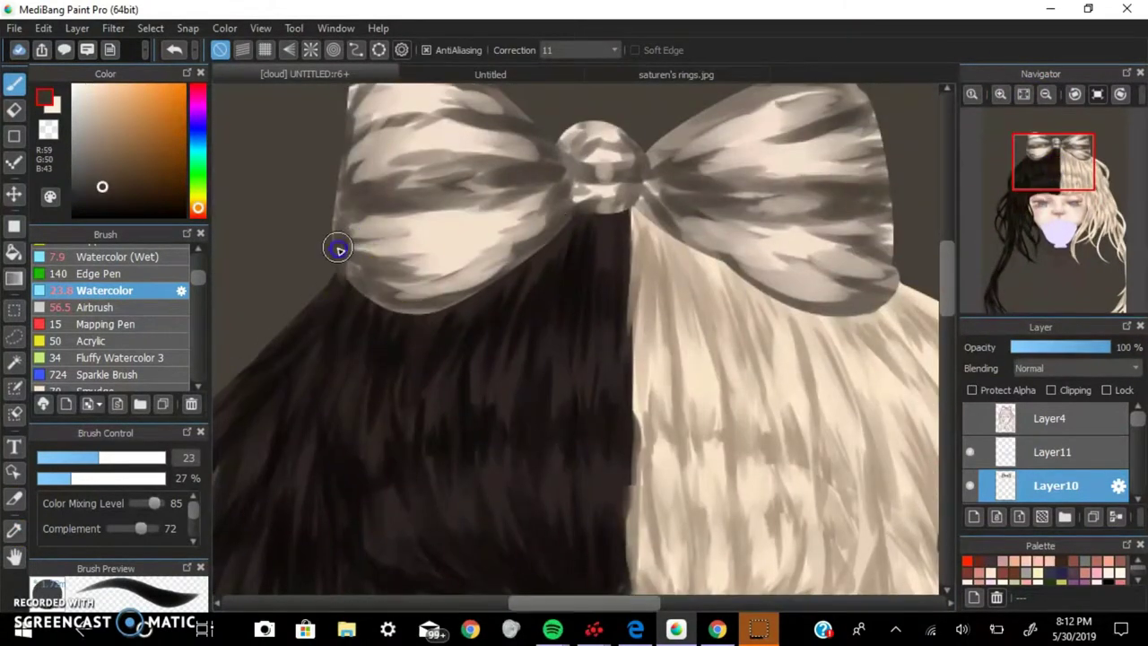
scroll(775, 253, down, 2)
alt+click(476, 153)
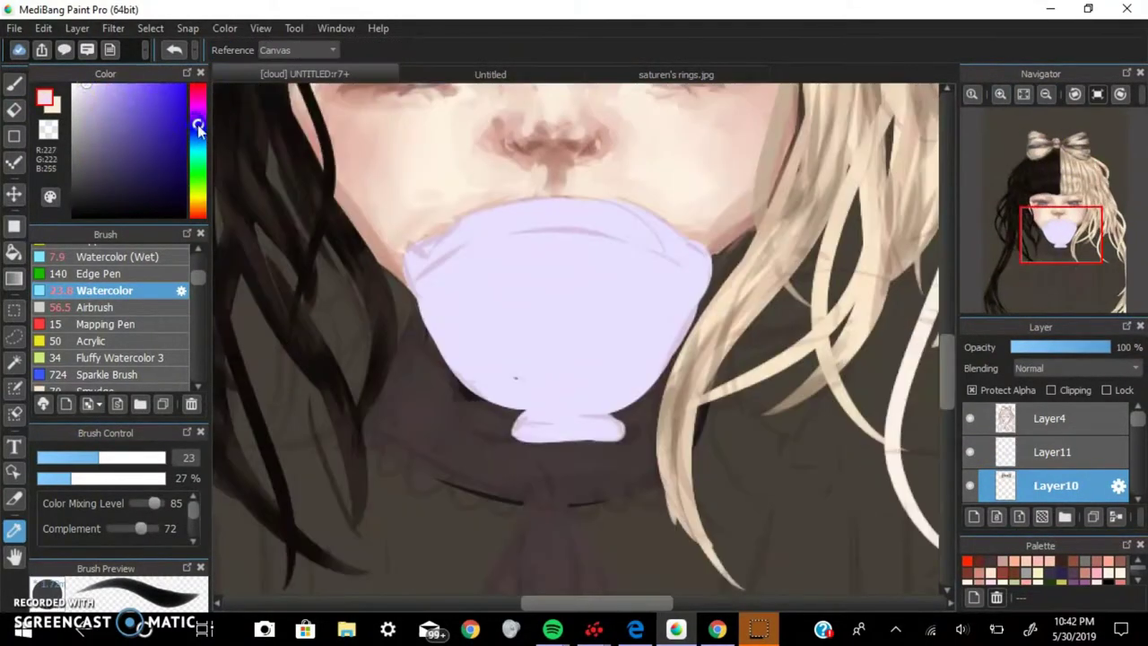
- On the teacup layer, paint greyish-lavender and darker lavender shading across the cup
click(85, 118)
click(13, 83)
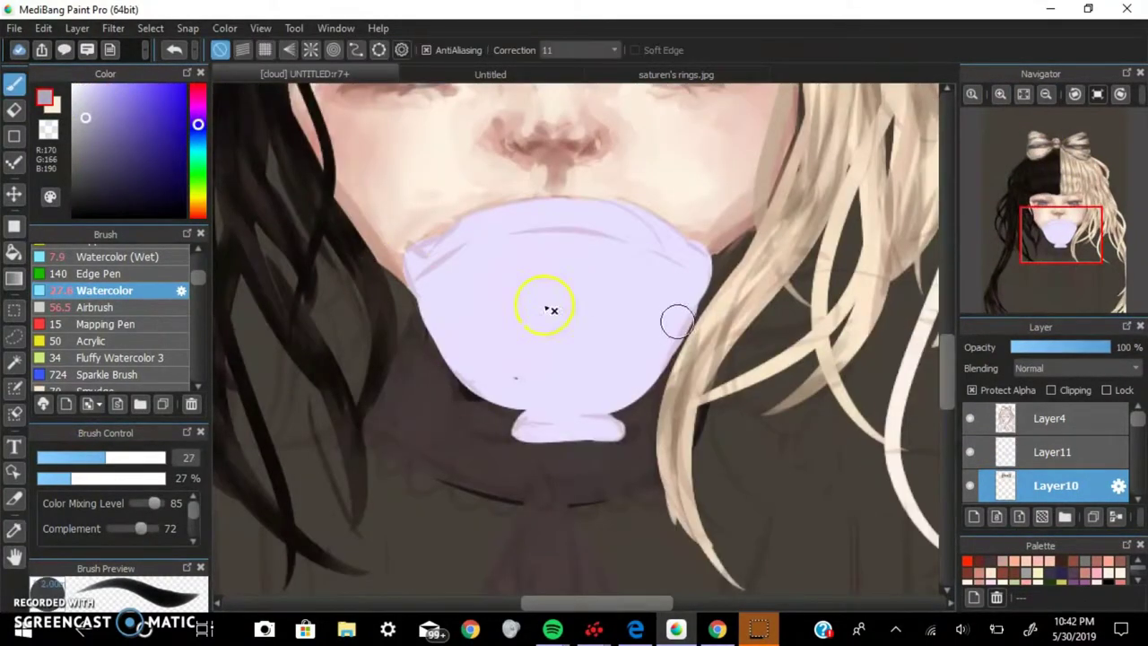
mouse_move(456, 223)
mouse_down()
mouse_move(672, 261)
mouse_move(584, 347)
mouse_move(449, 359)
mouse_up()
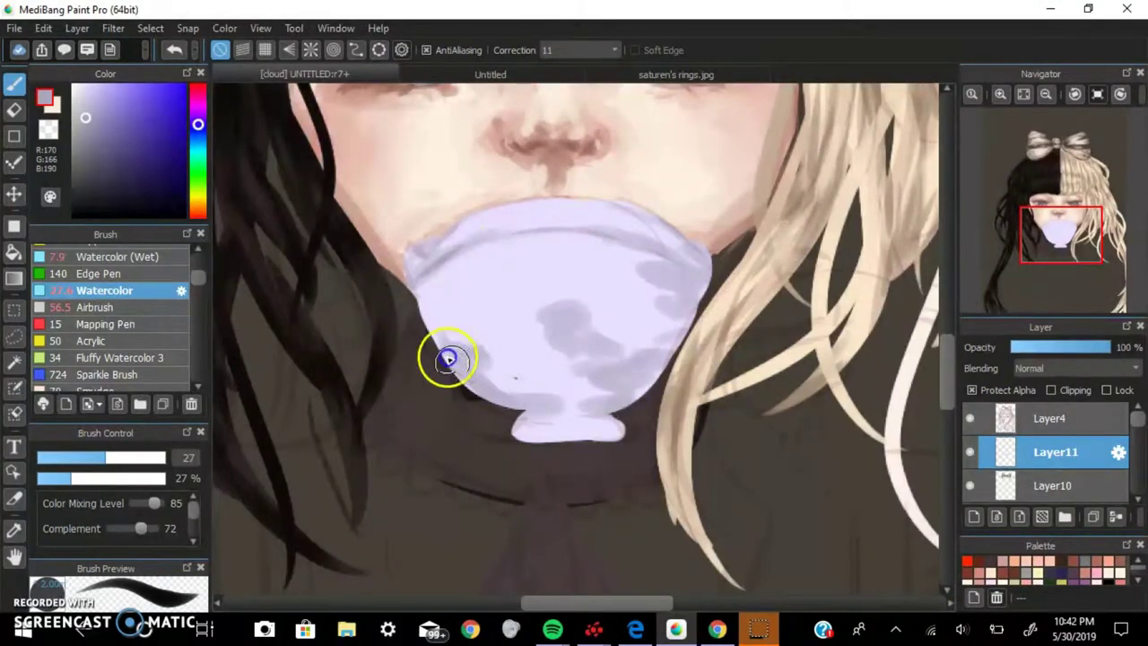
drag(526, 197, 525, 257)
mouse_move(1076, 118)
mouse_down()
mouse_move(1031, 119)
mouse_move(1089, 118)
mouse_up()
mouse_move(573, 233)
mouse_down()
mouse_move(663, 341)
mouse_move(538, 421)
mouse_move(433, 264)
mouse_move(583, 353)
mouse_move(454, 231)
mouse_move(481, 216)
mouse_up()
key(bracketleft)
key(bracketleft)
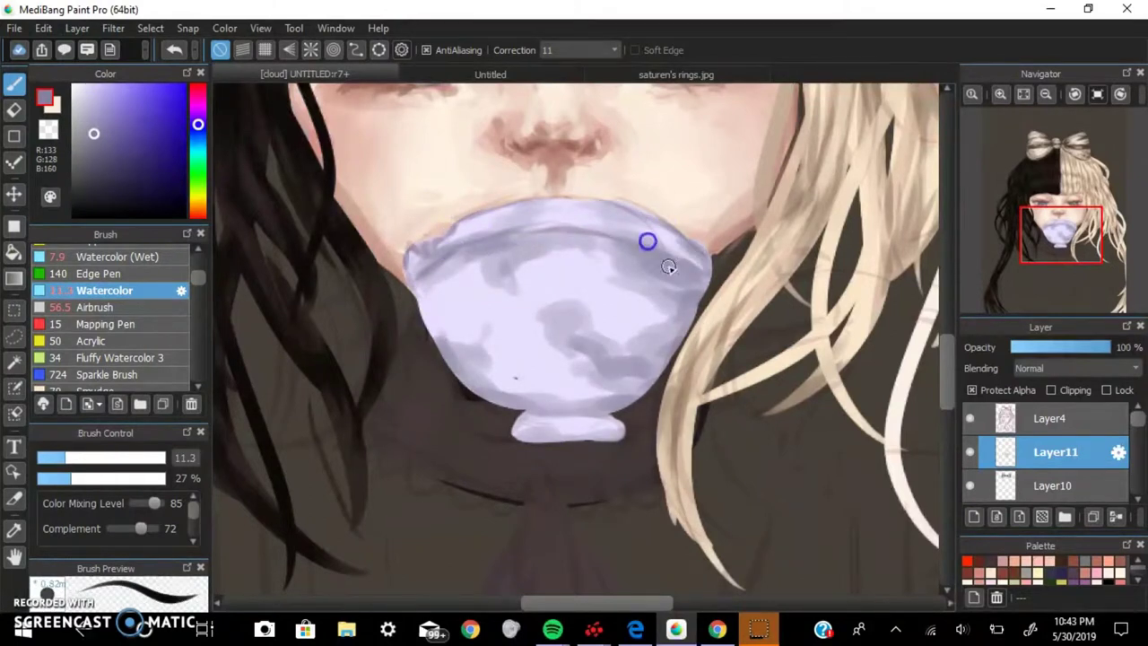
- Sample a dark purple-grey and paint darker shading along the teacup's right edge
scroll(586, 417, down, 1)
alt+click(574, 336)
key(bracketright)
key(bracketright)
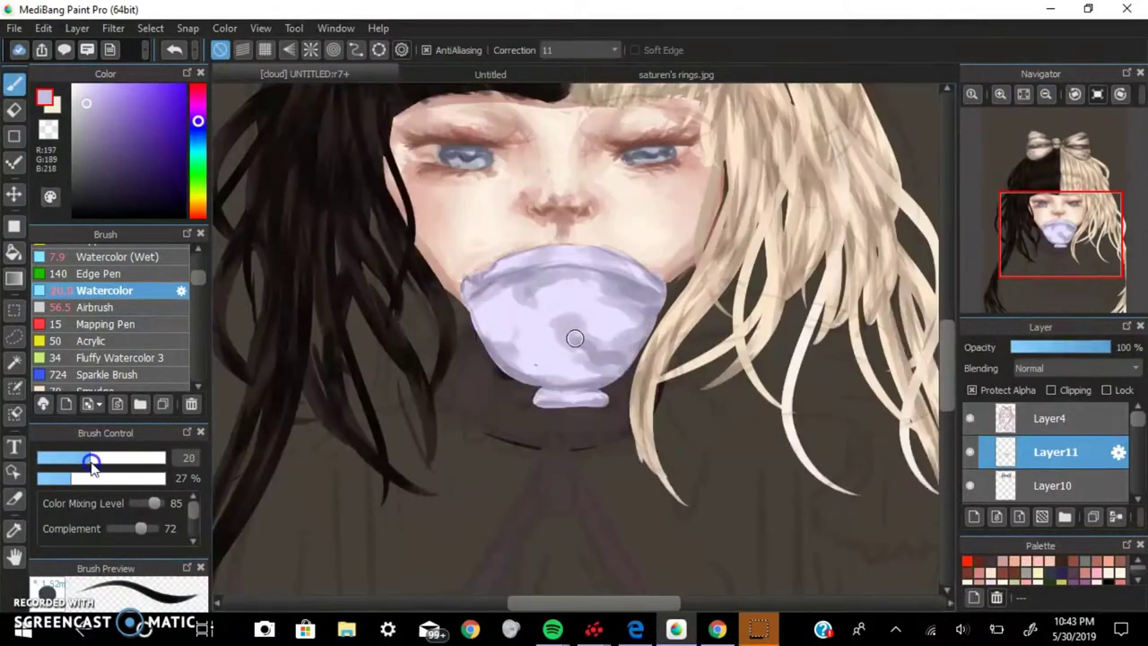
scroll(573, 332, up, 1)
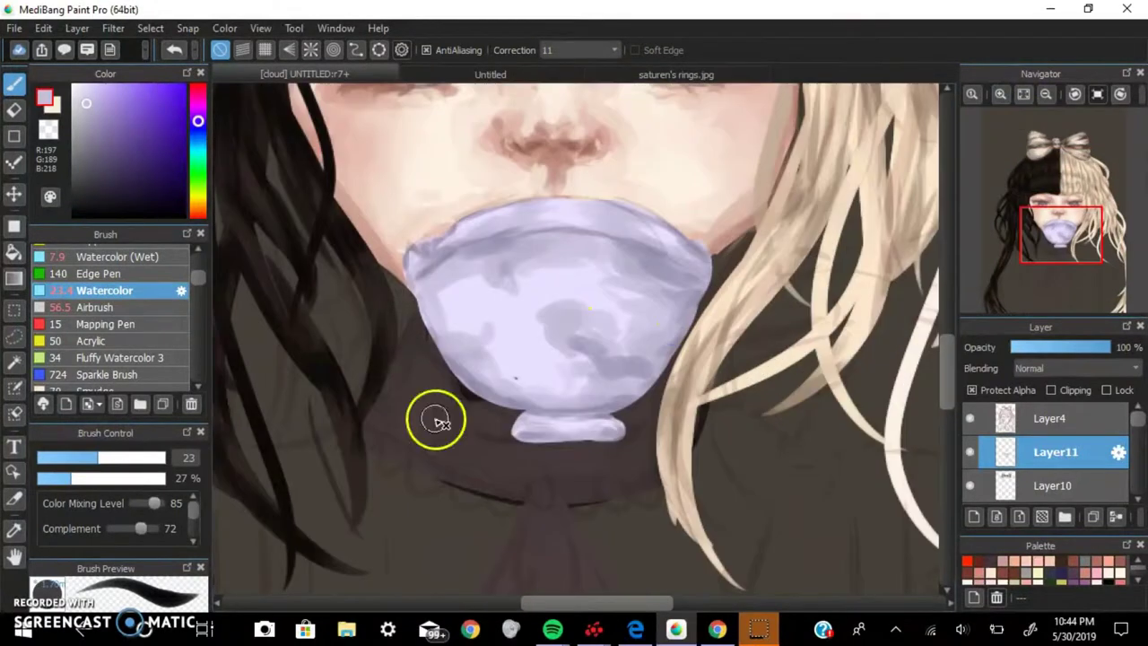
click(95, 137)
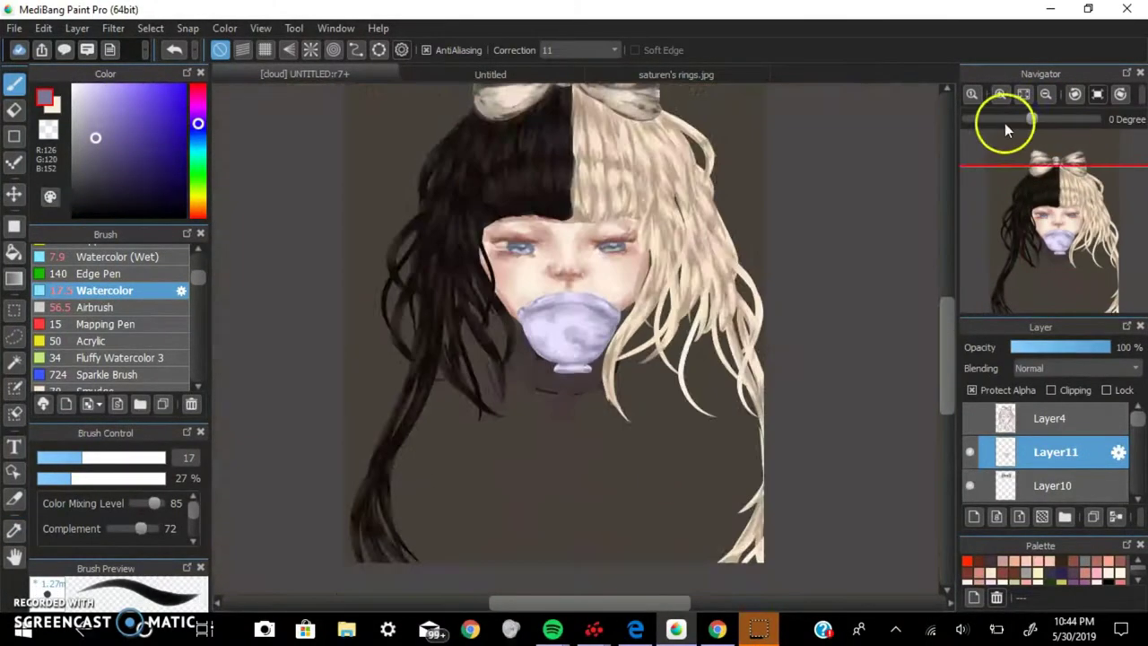
alt+click(684, 325)
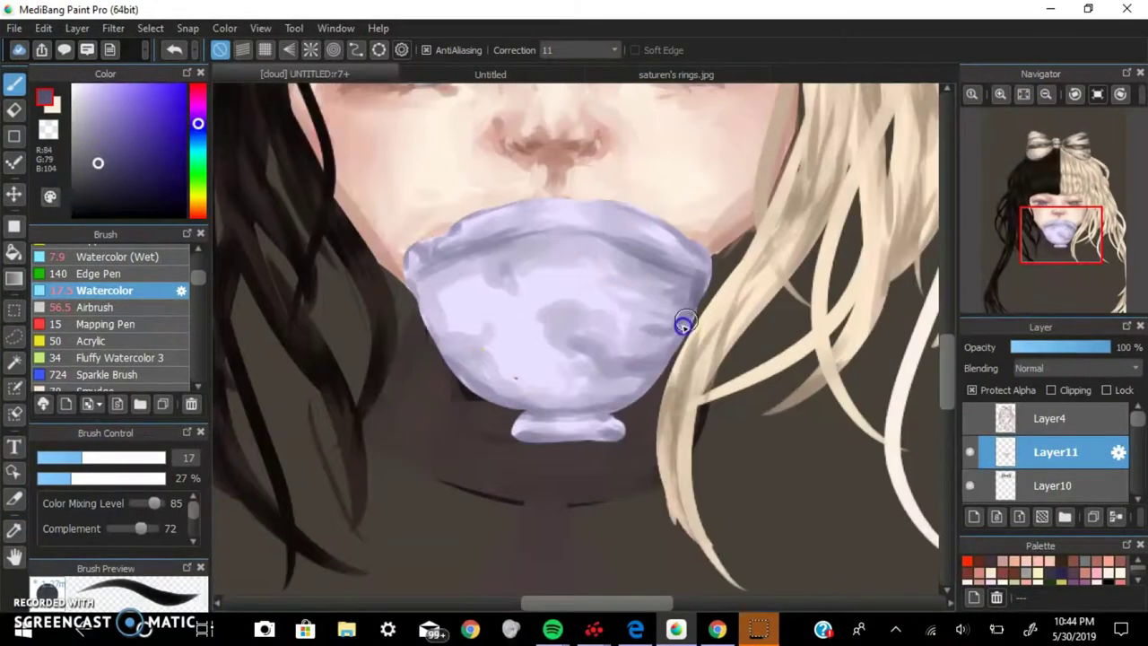
drag(681, 294, 659, 346)
- Brighten the teacup's lower-left with light lavender strokes sampled from the cup
key(bracketright)
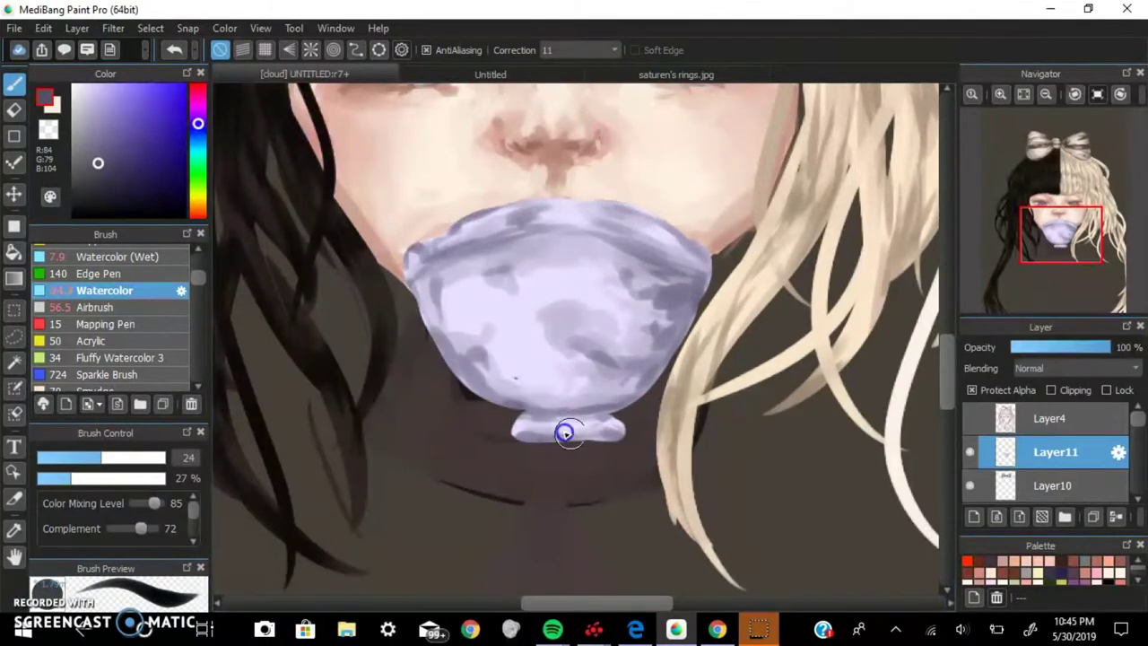
scroll(565, 433, up, 1)
alt+click(594, 179)
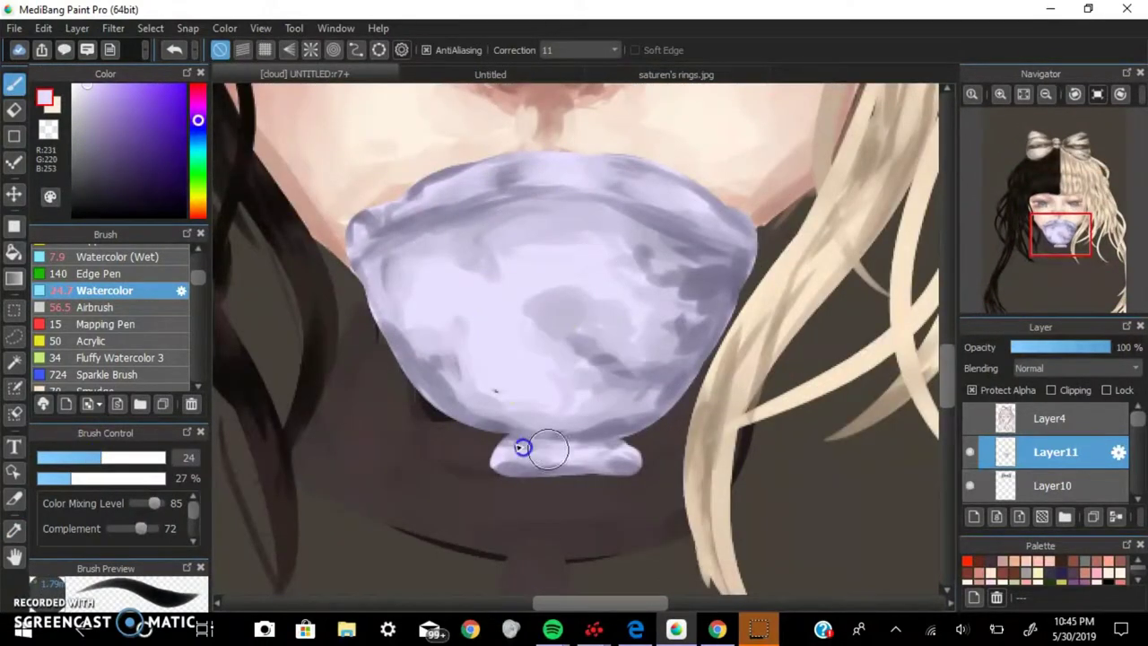
drag(493, 404, 520, 384)
drag(395, 322, 484, 404)
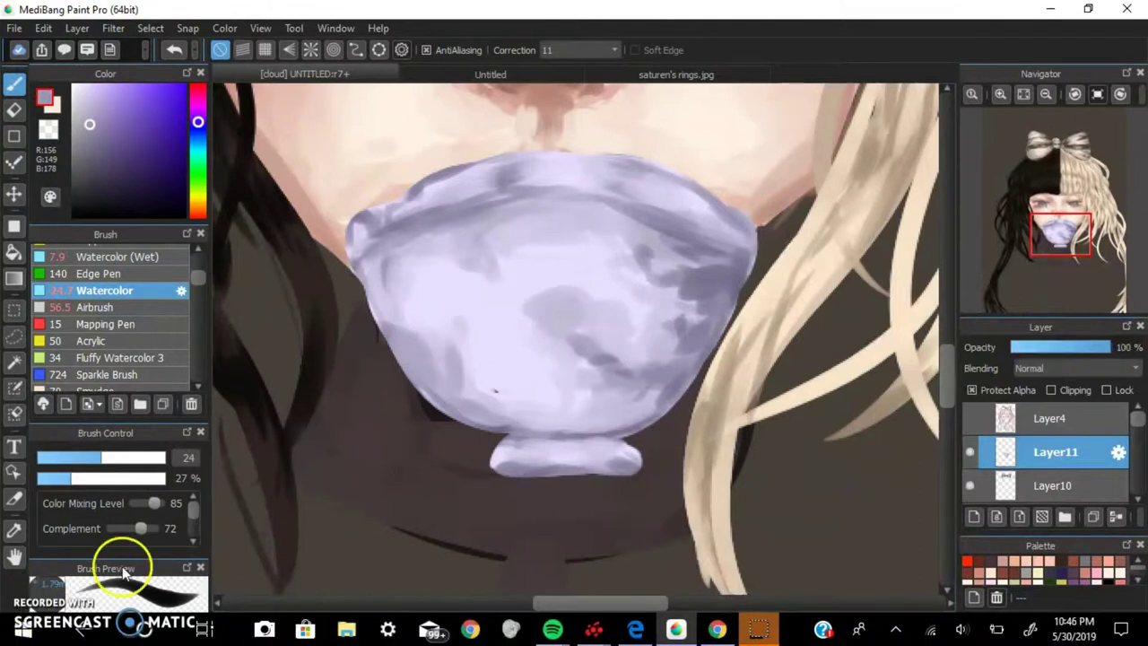
scroll(664, 342, down, 1)
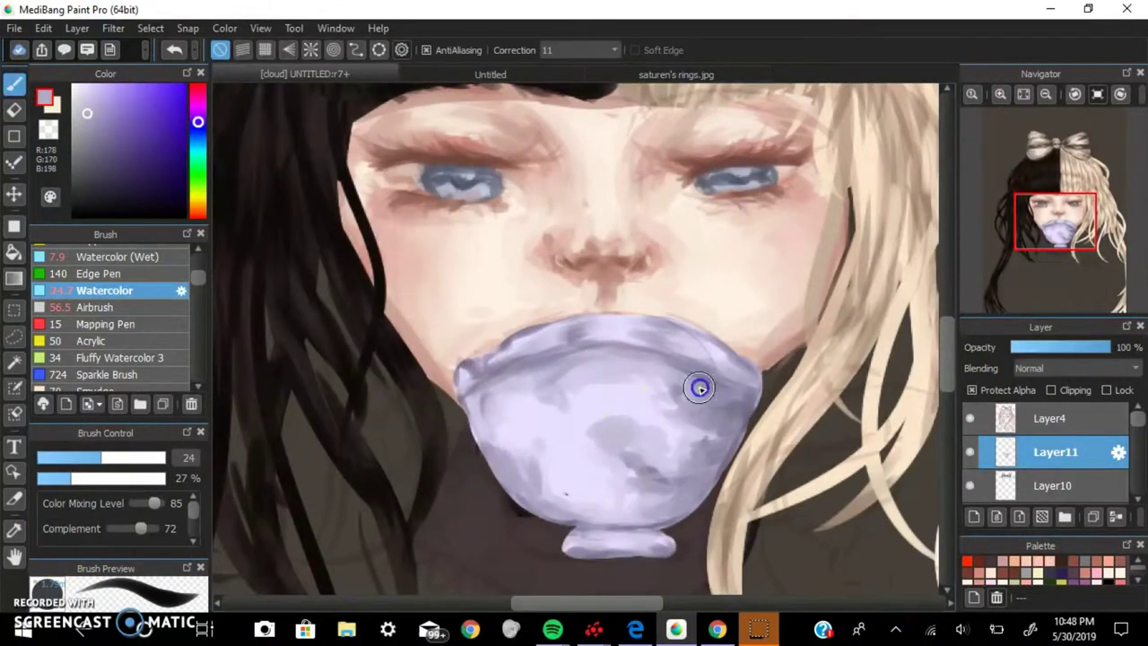
alt+click(625, 410)
scroll(625, 411, down, 2)
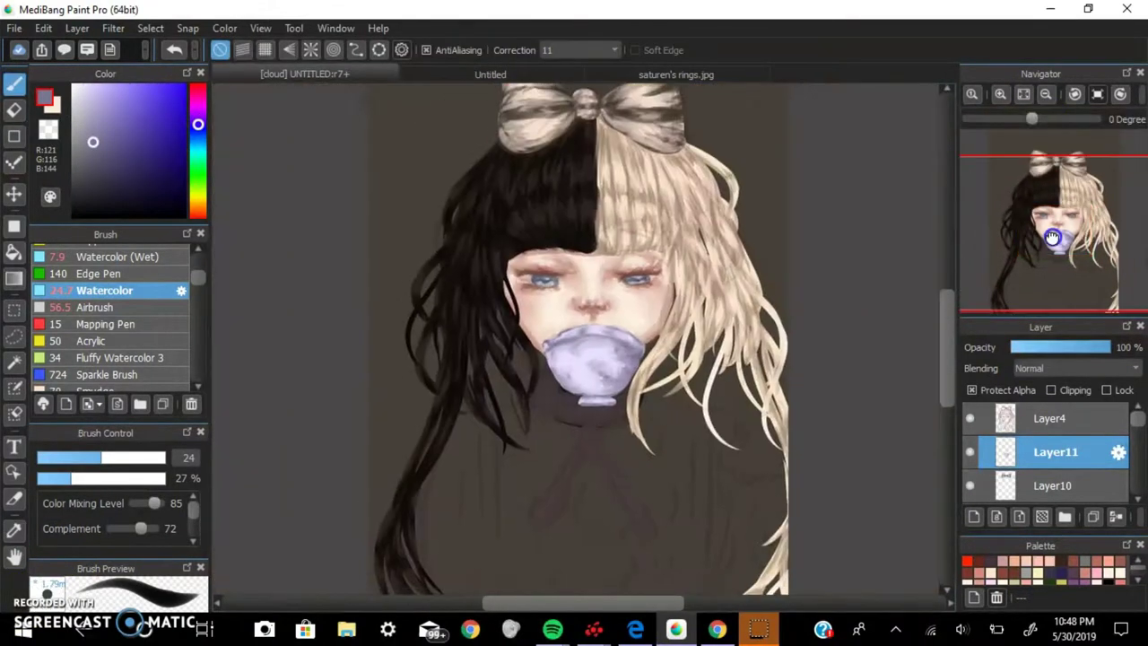
scroll(625, 411, up, 2)
alt+click(606, 256)
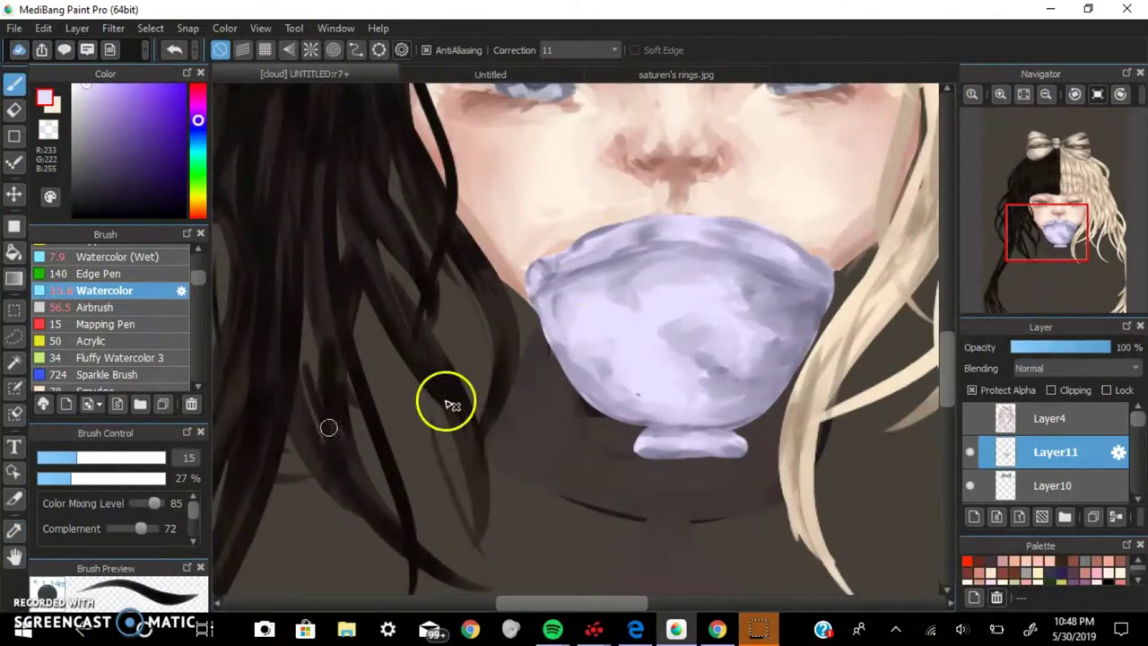
- Brighten the upper part of the teacup with lighter lavender
drag(565, 287, 736, 289)
scroll(777, 404, down, 2)
scroll(777, 405, up, 1)
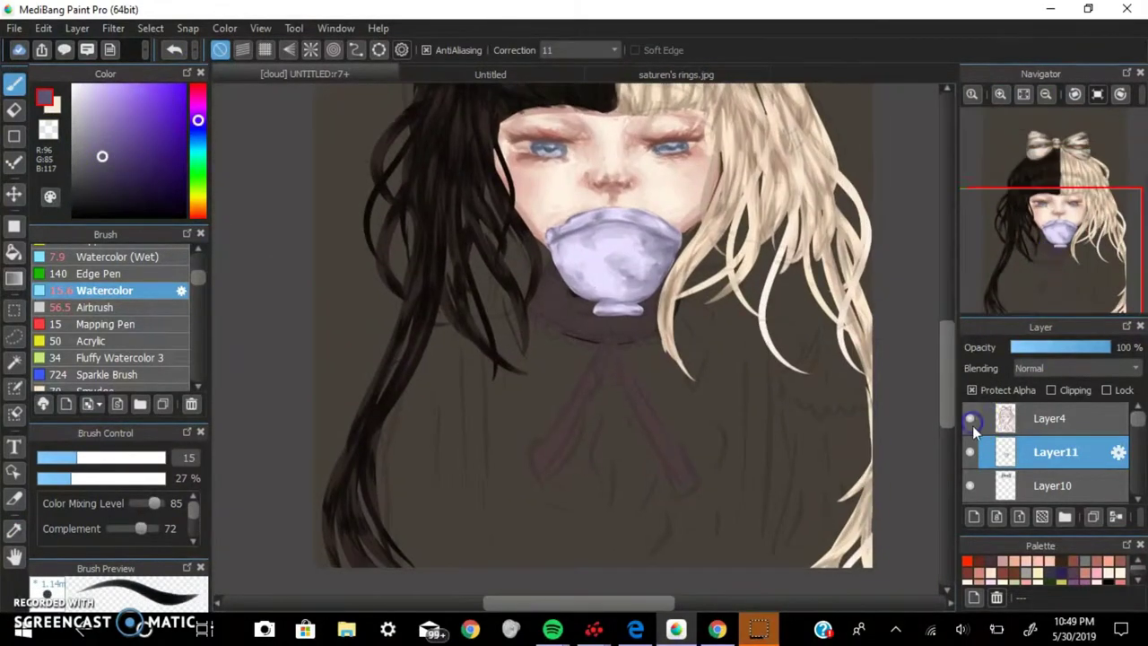
scroll(1049, 448, down, 2)
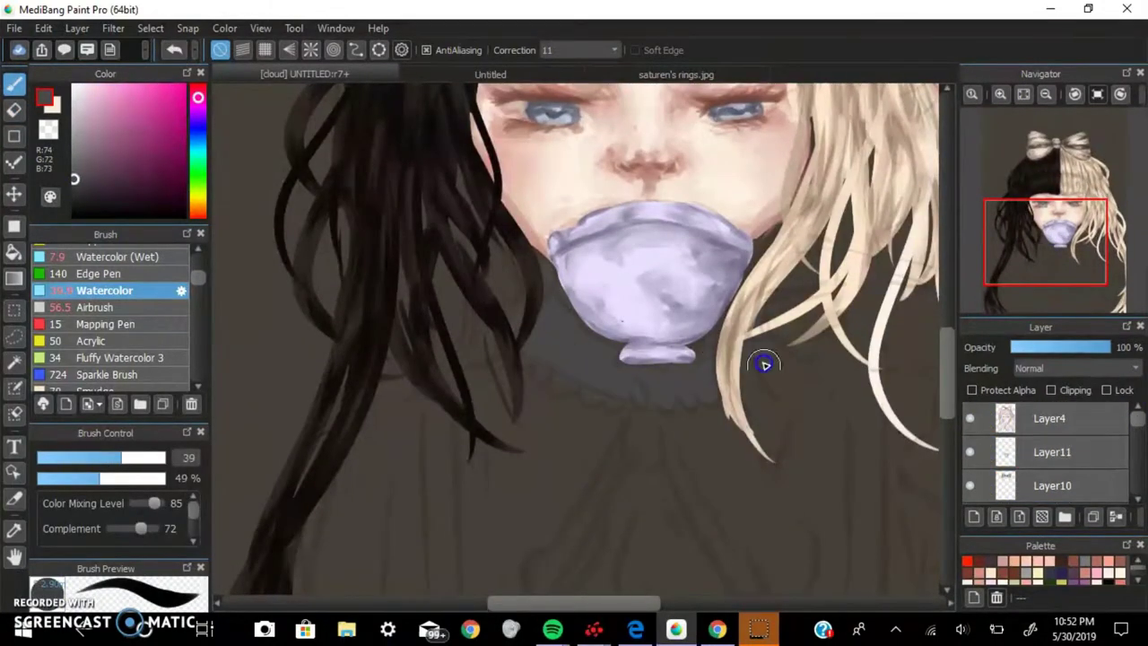
scroll(763, 361, down, 1)
- Choose a mid grey and paint a faint grey stroke beside the blonde hair
drag(89, 159, 92, 191)
scroll(488, 178, down, 2)
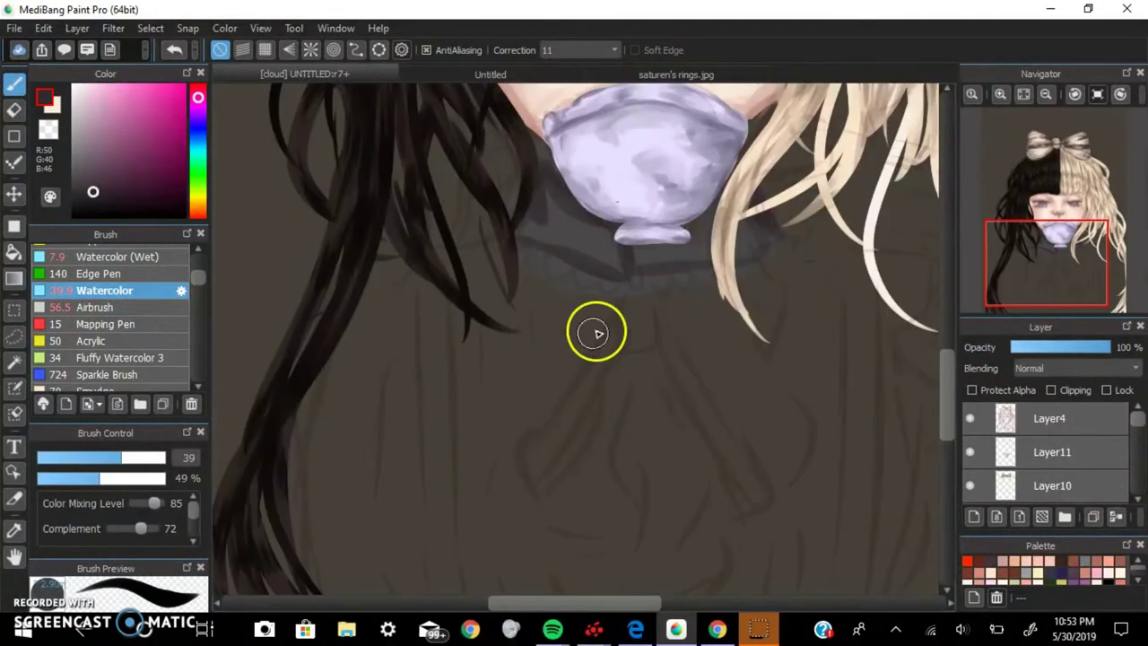
click(584, 437)
drag(760, 262, 791, 328)
scroll(819, 323, up, 3)
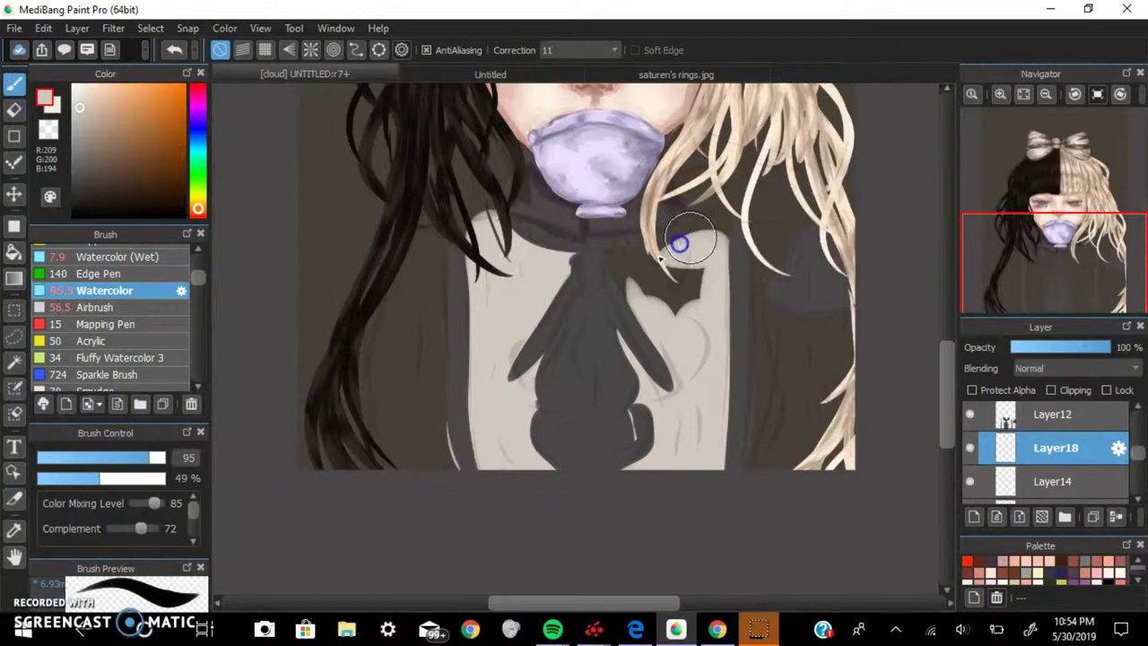
scroll(679, 242, down, 2)
scroll(743, 384, down, 1)
- With a larger brush, paint dark strokes on the left arm, torso and tie
scroll(546, 444, down, 1)
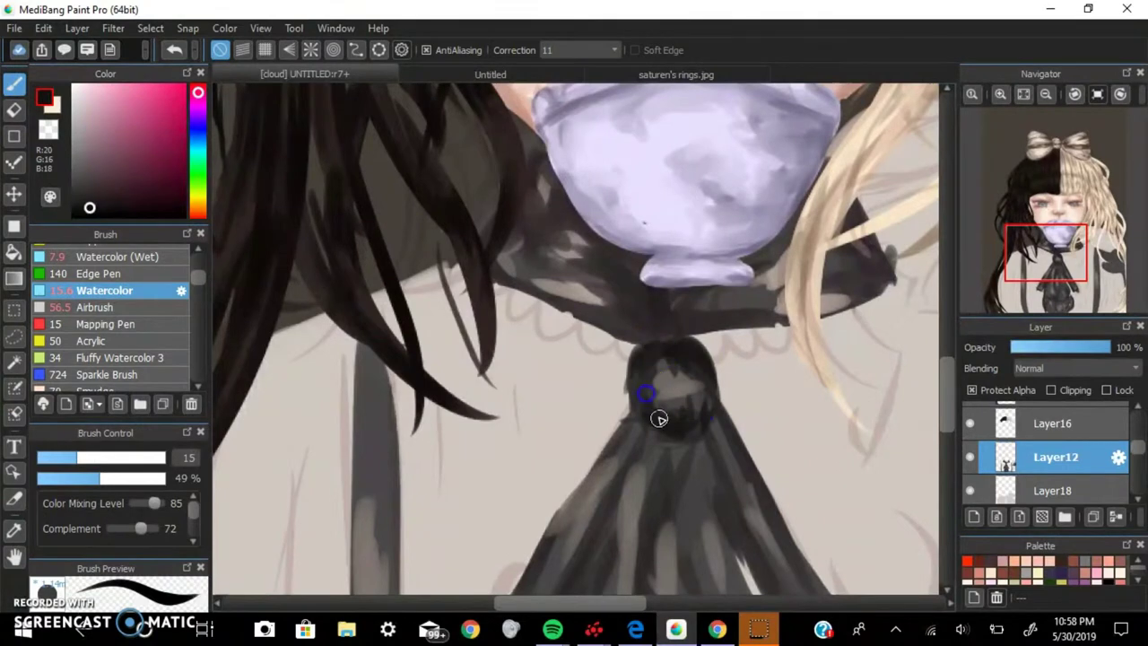
click(1025, 146)
mouse_move(461, 512)
mouse_down()
mouse_move(538, 371)
mouse_move(530, 419)
mouse_move(717, 430)
mouse_move(607, 308)
mouse_move(660, 469)
mouse_up()
click(1052, 229)
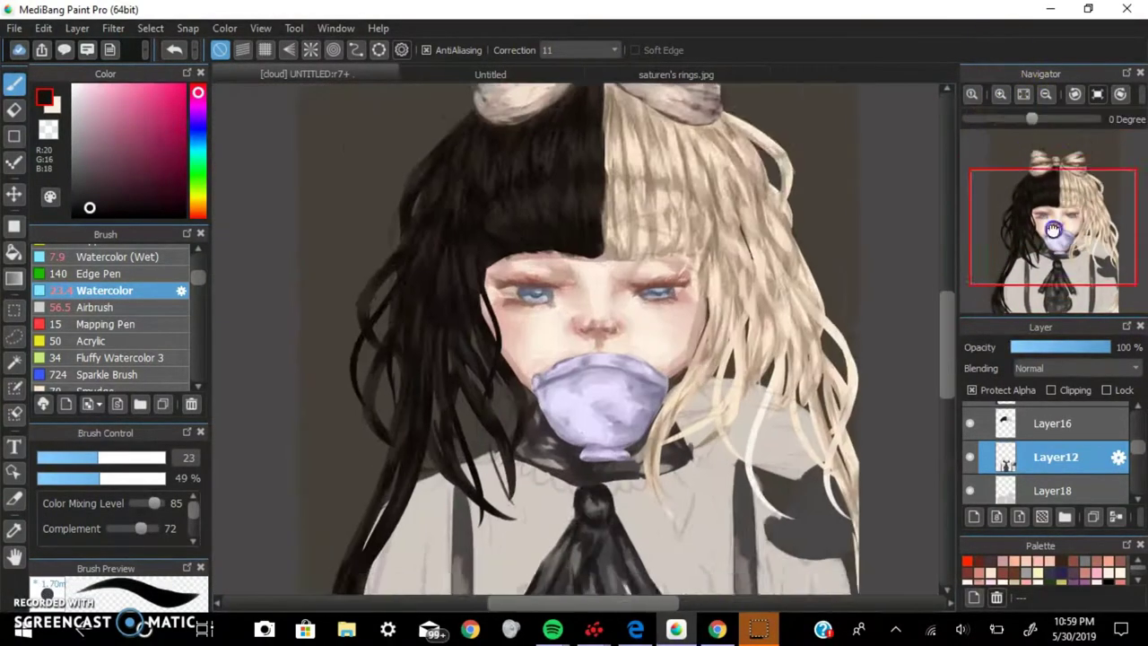
drag(646, 313, 694, 473)
- Paint grey along the tie's right edge to reshape and trim it
scroll(916, 176, down, 3)
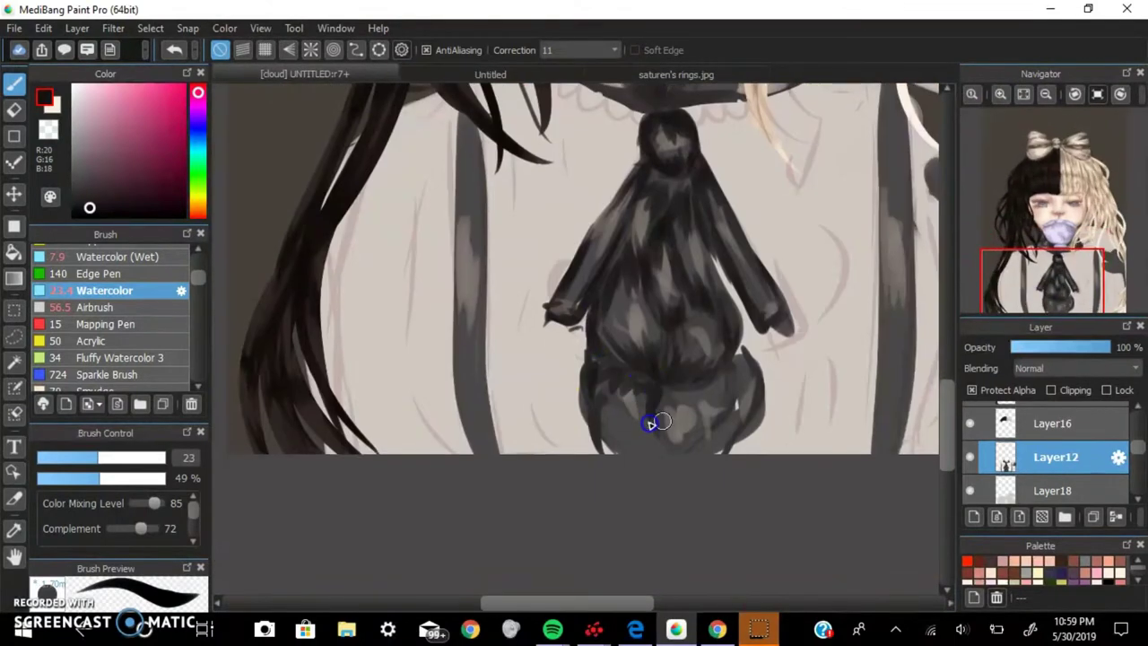
scroll(785, 368, down, 2)
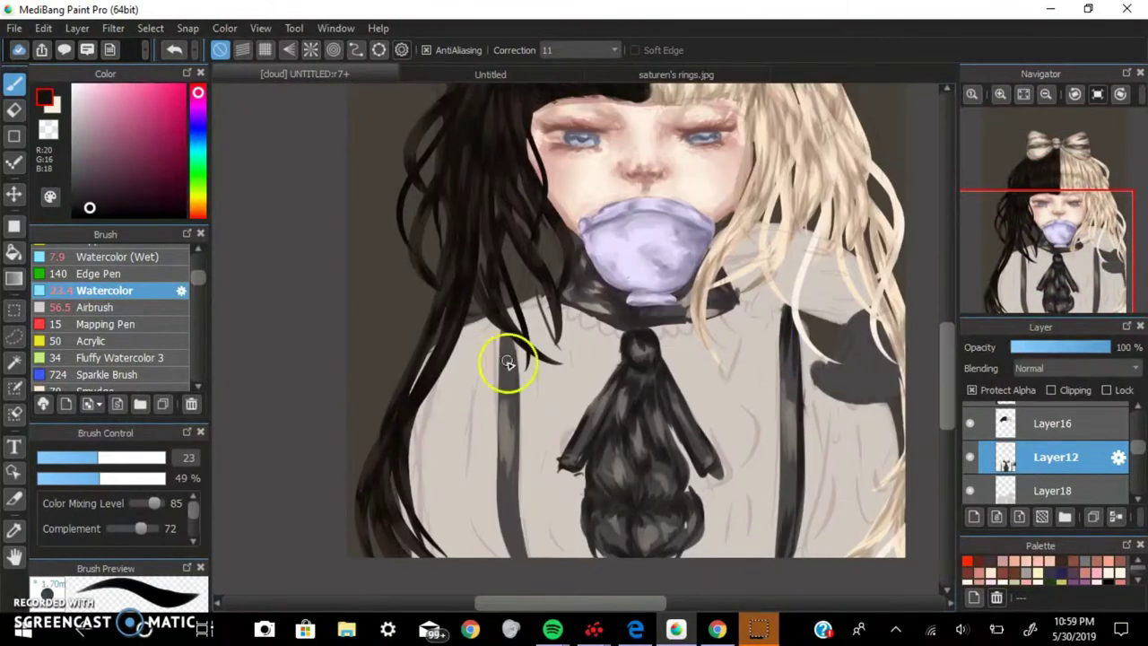
scroll(787, 430, down, 3)
scroll(697, 334, up, 3)
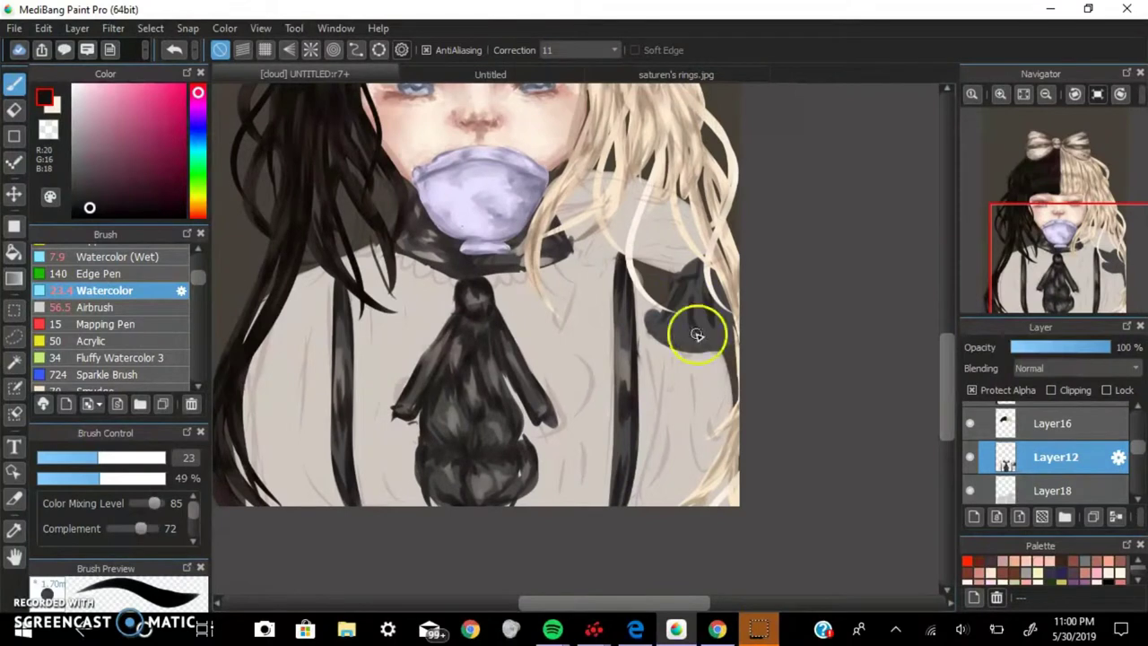
scroll(574, 296, down, 2)
scroll(216, 439, up, 3)
drag(97, 457, 67, 457)
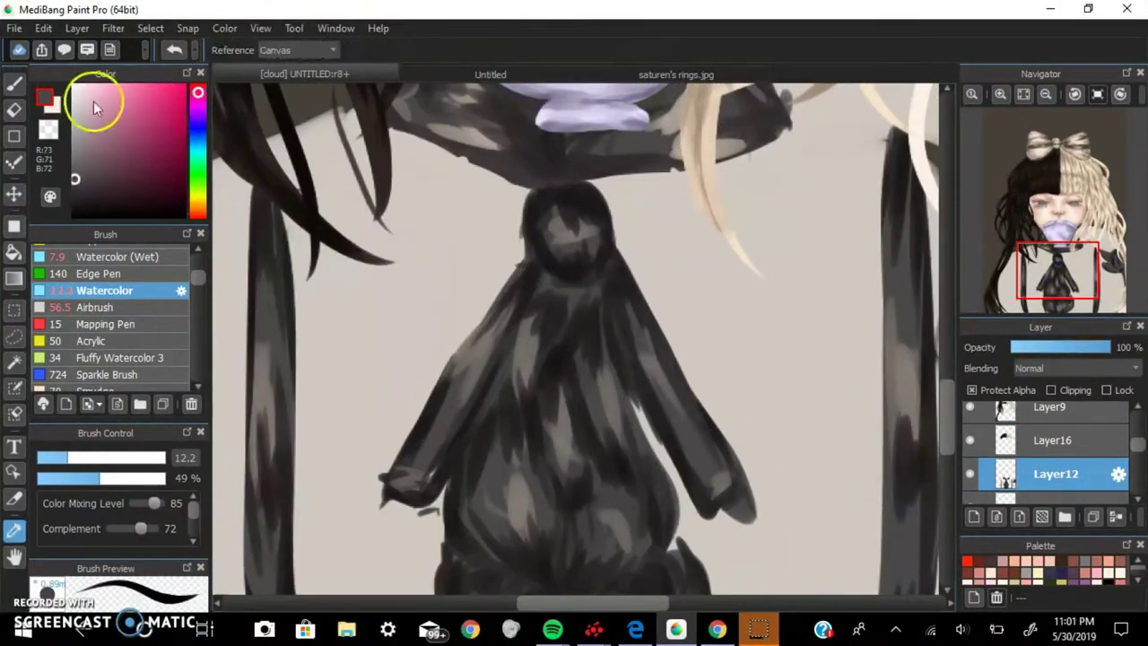
drag(753, 518, 653, 371)
- Darken the end of the tie's left arm with a very dark tone
click(81, 199)
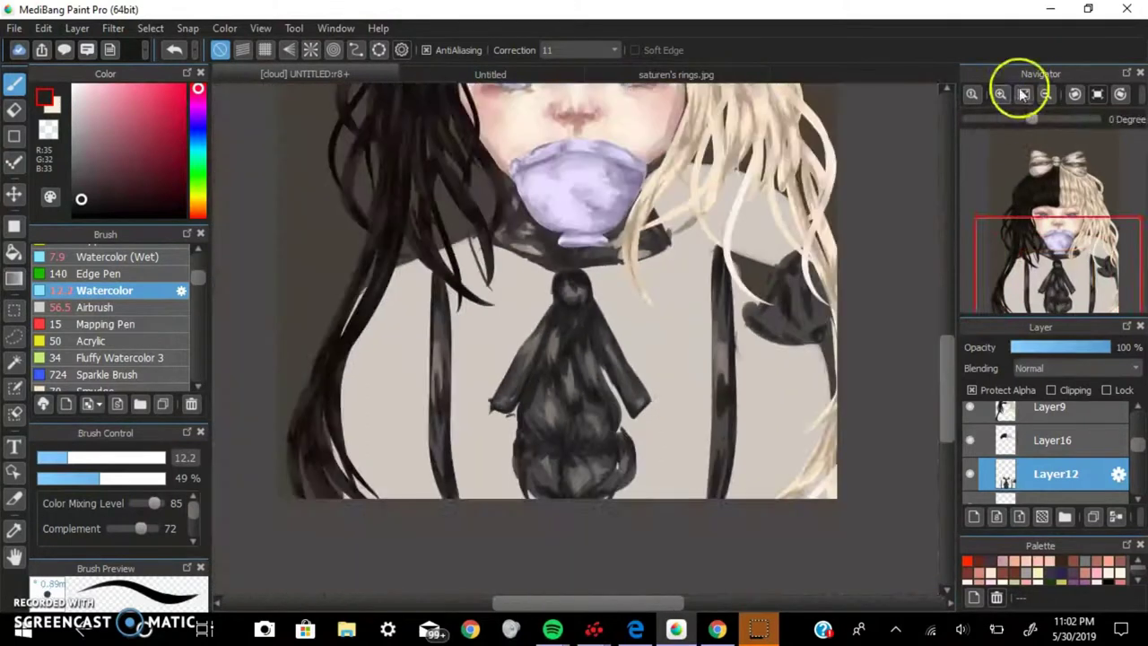
click(92, 216)
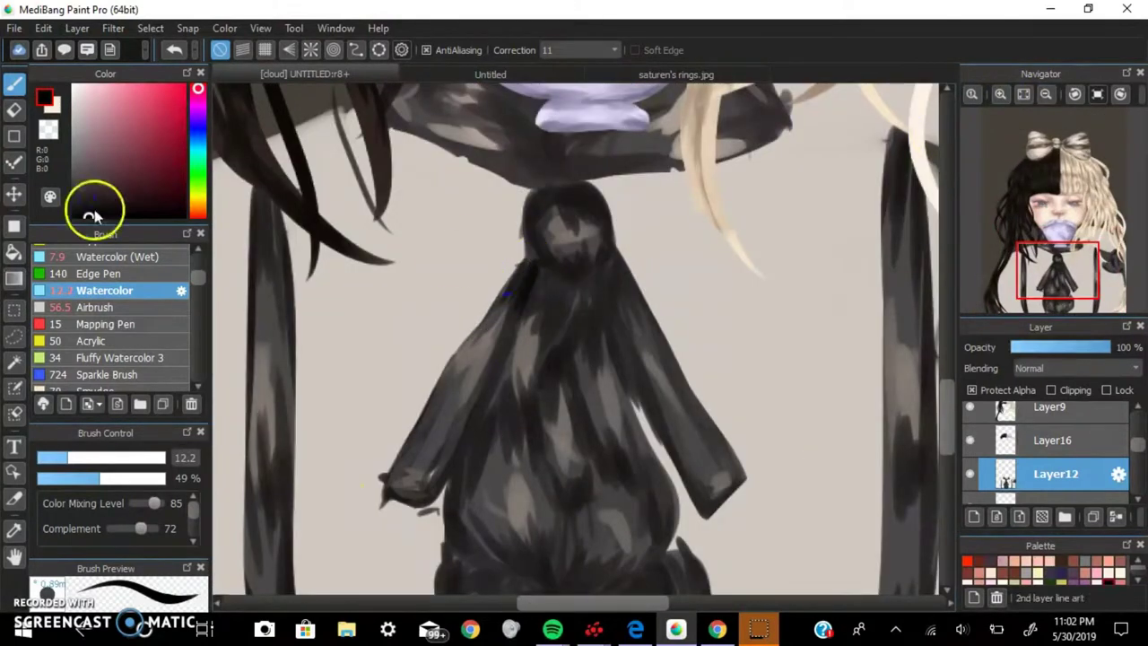
alt+click(527, 267)
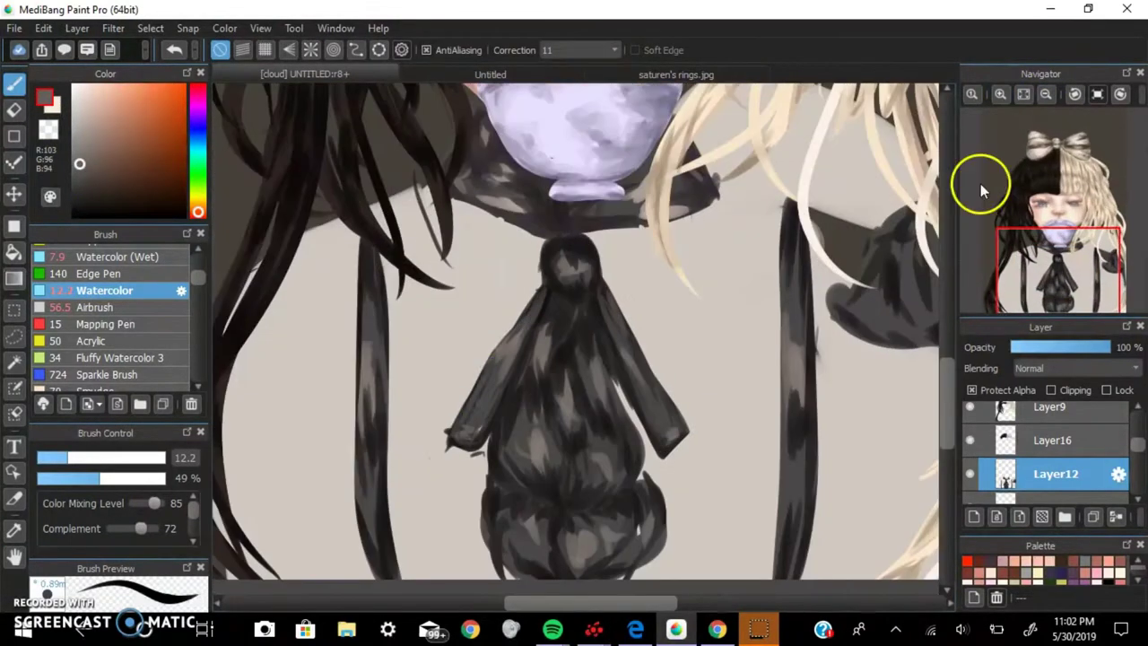
alt+click(436, 481)
drag(394, 489, 419, 506)
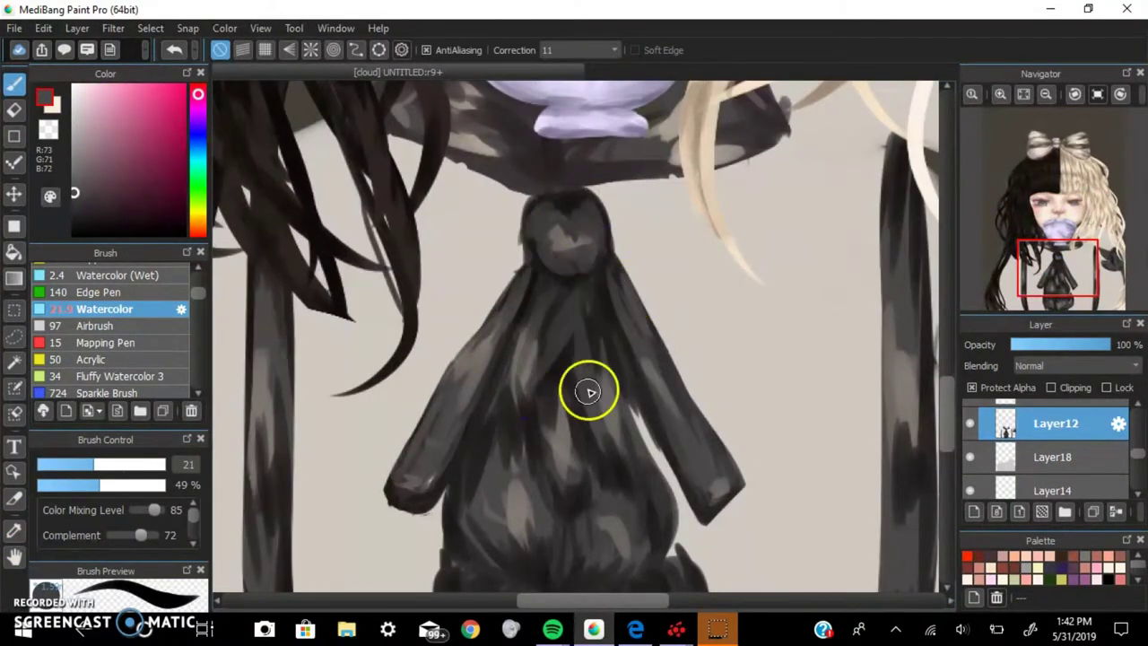
- Bring the tie into view, pick a darker grey and set a smaller brush size
scroll(589, 389, down, 2)
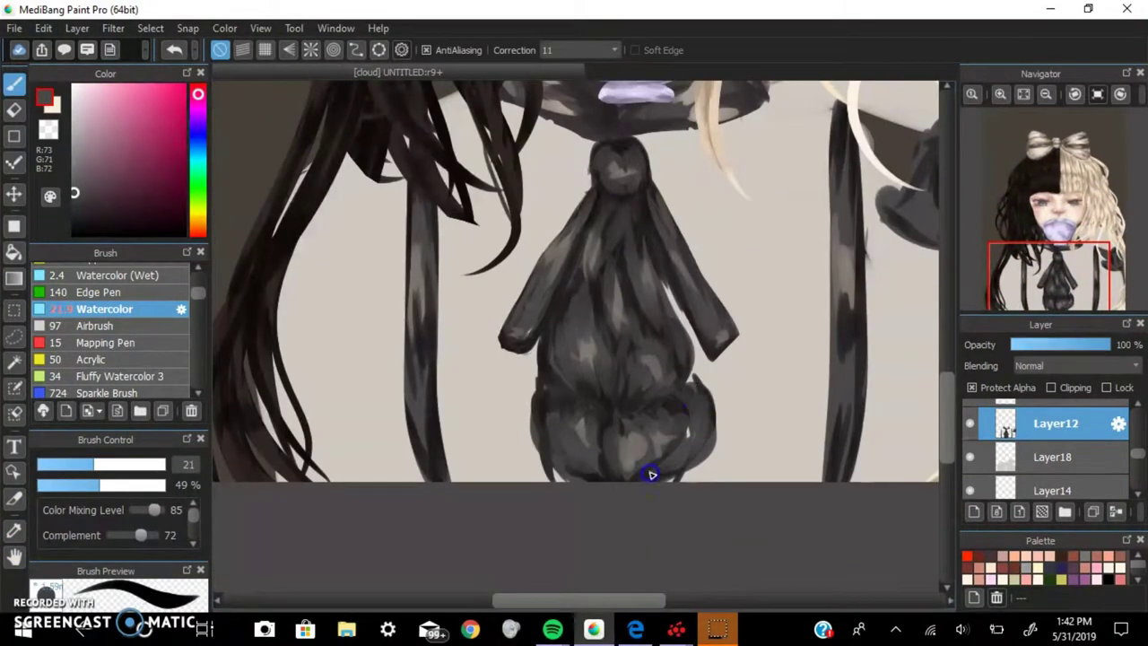
drag(651, 475, 683, 489)
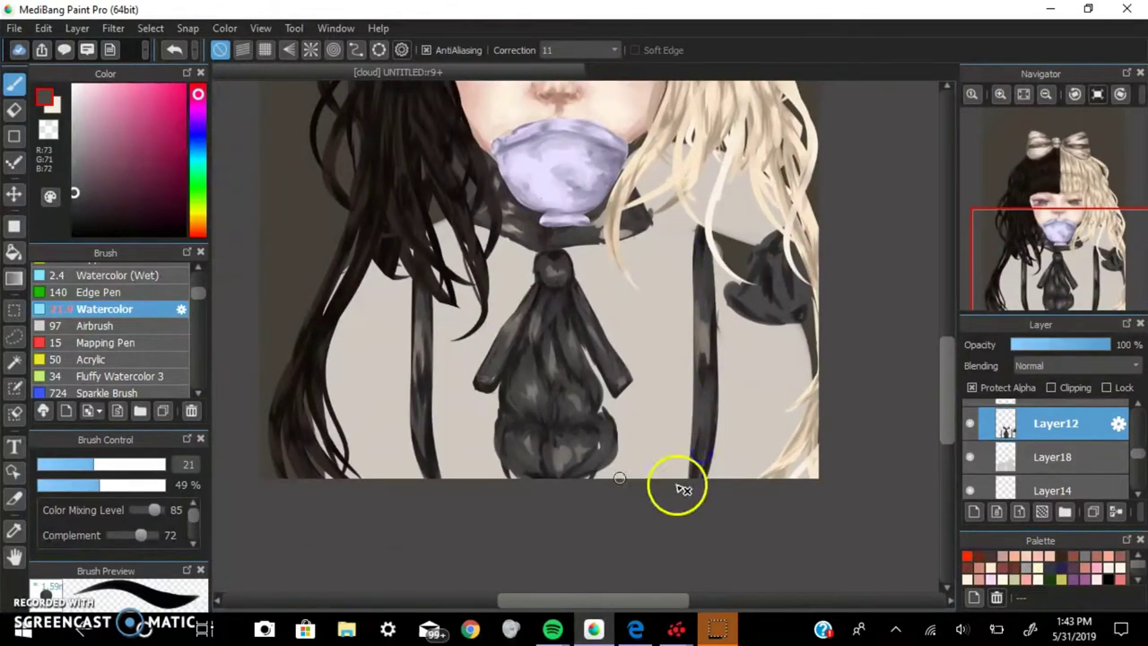
scroll(755, 280, up, 2)
alt+click(323, 161)
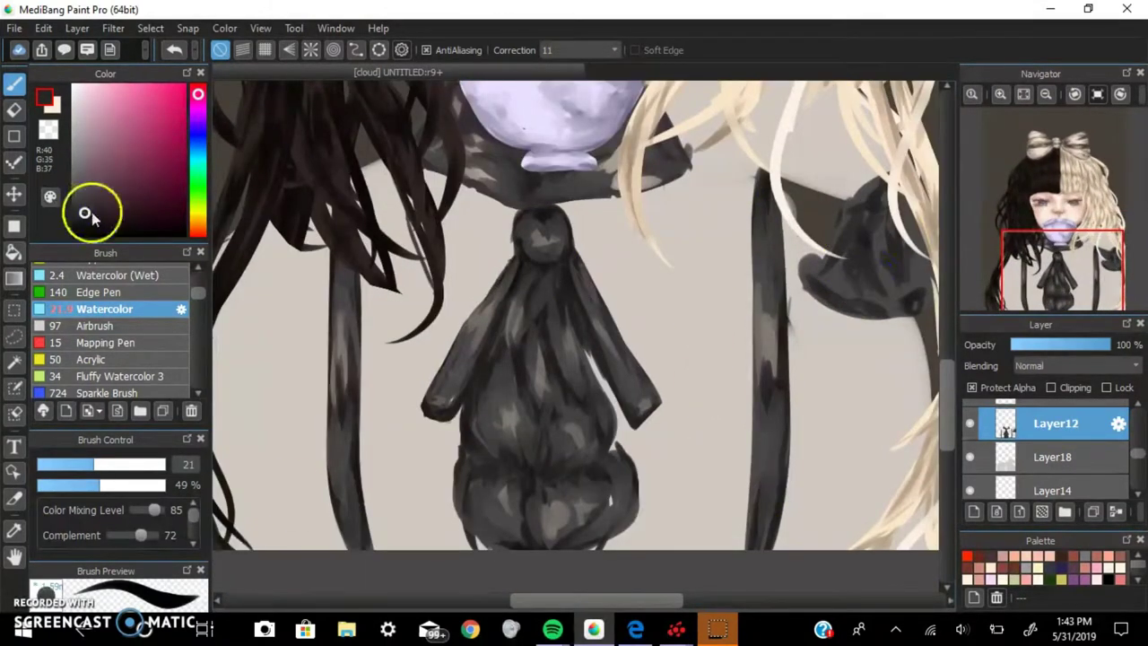
alt+click(884, 269)
drag(884, 269, 727, 368)
- Sample grey, lighter grey and dark grey tones from the tie
click(58, 466)
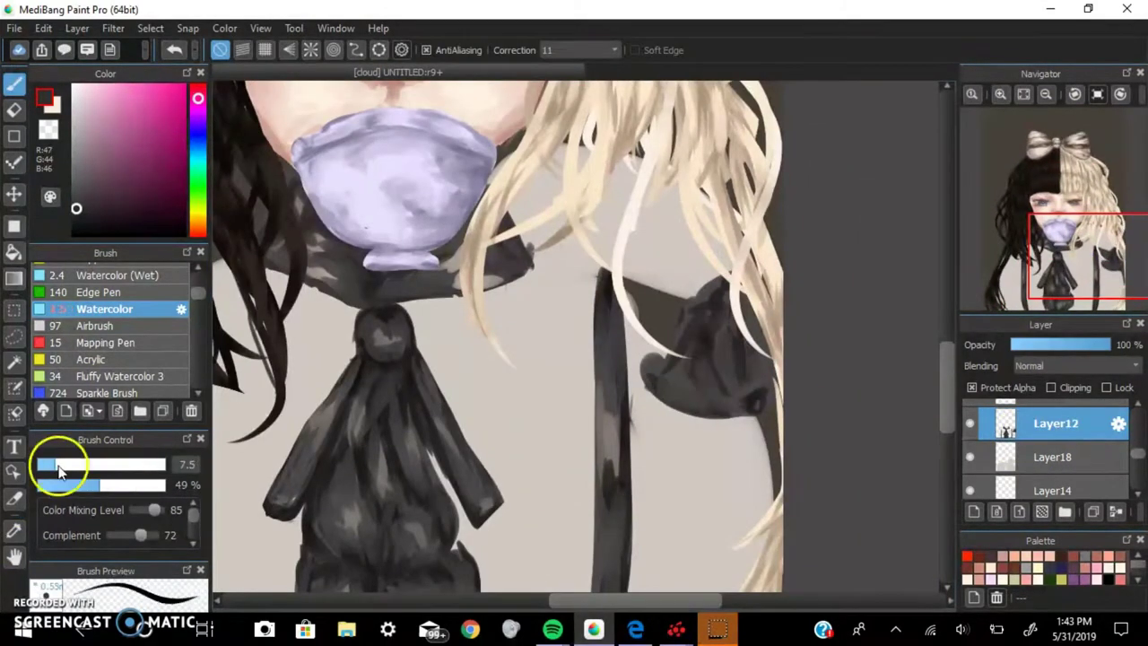
alt+click(528, 388)
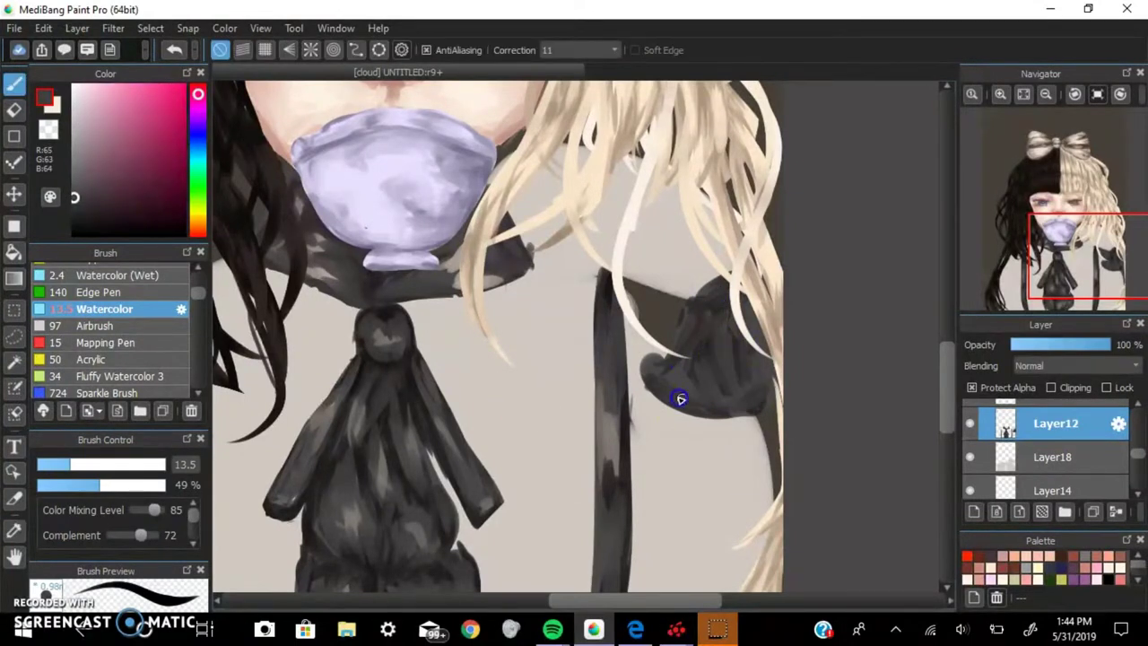
scroll(680, 398, down, 3)
scroll(608, 306, up, 3)
alt+click(608, 306)
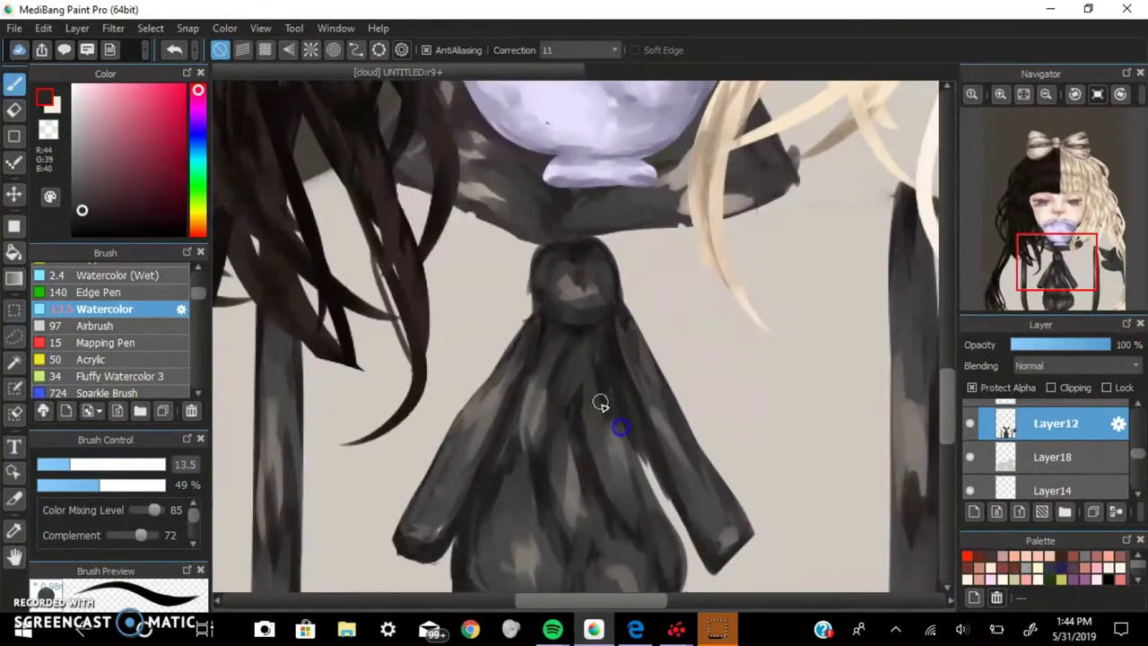
scroll(580, 395, down, 2)
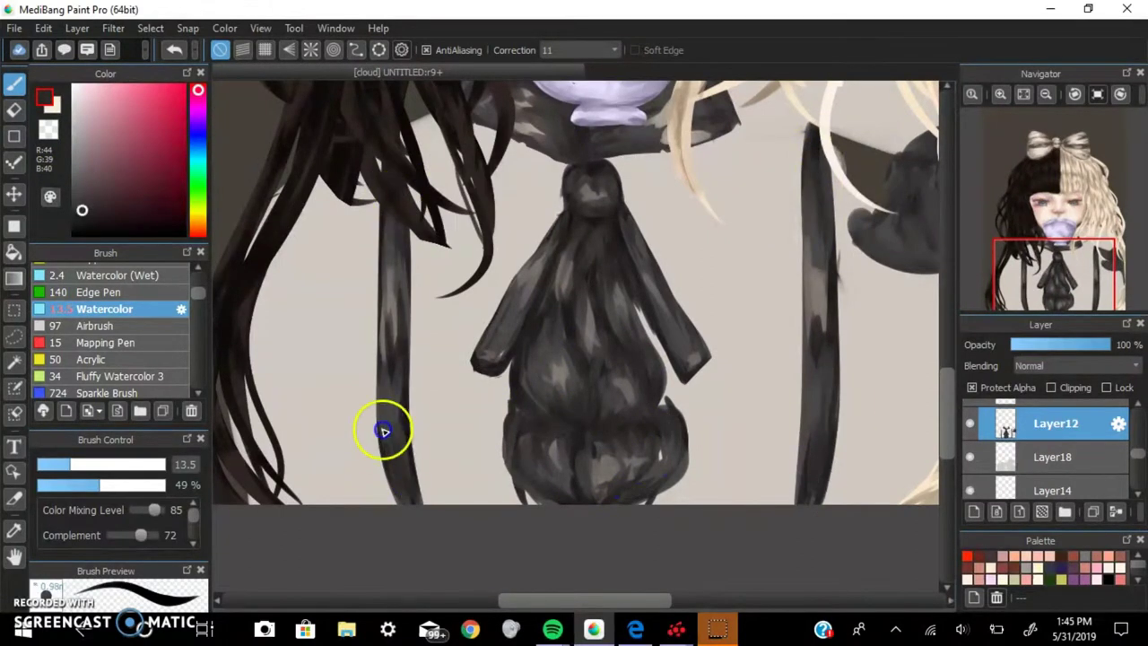
scroll(382, 431, down, 3)
scroll(320, 225, up, 3)
- Pick warm grey, near-black and darker grey tones for shading the straps and ribbons
alt+click(320, 225)
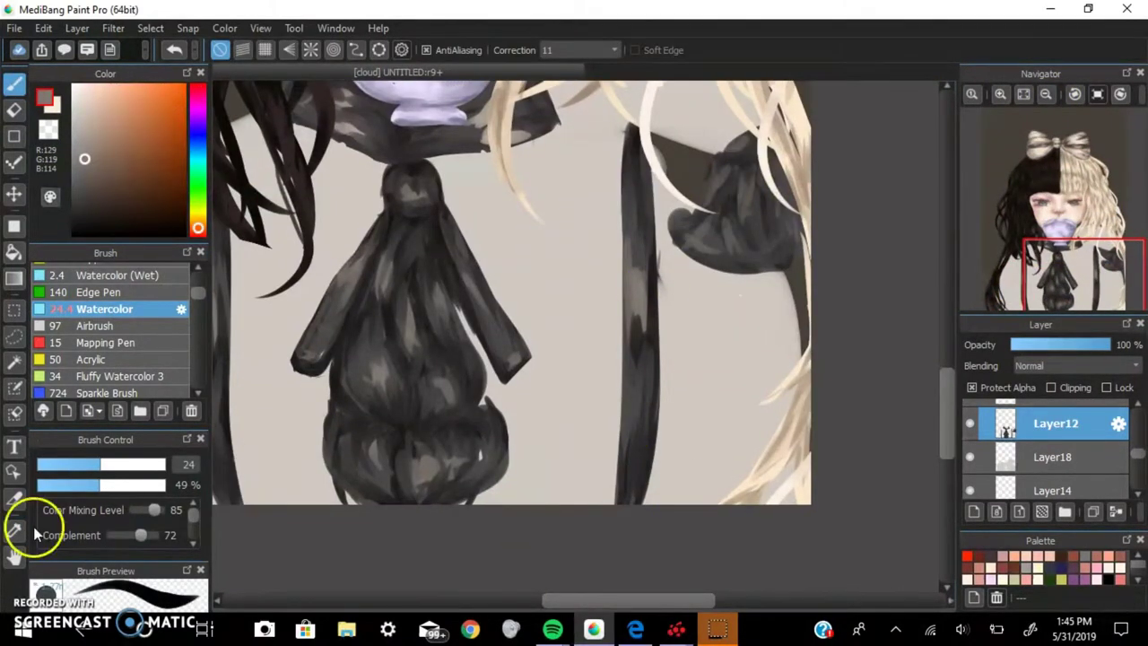
alt+click(748, 257)
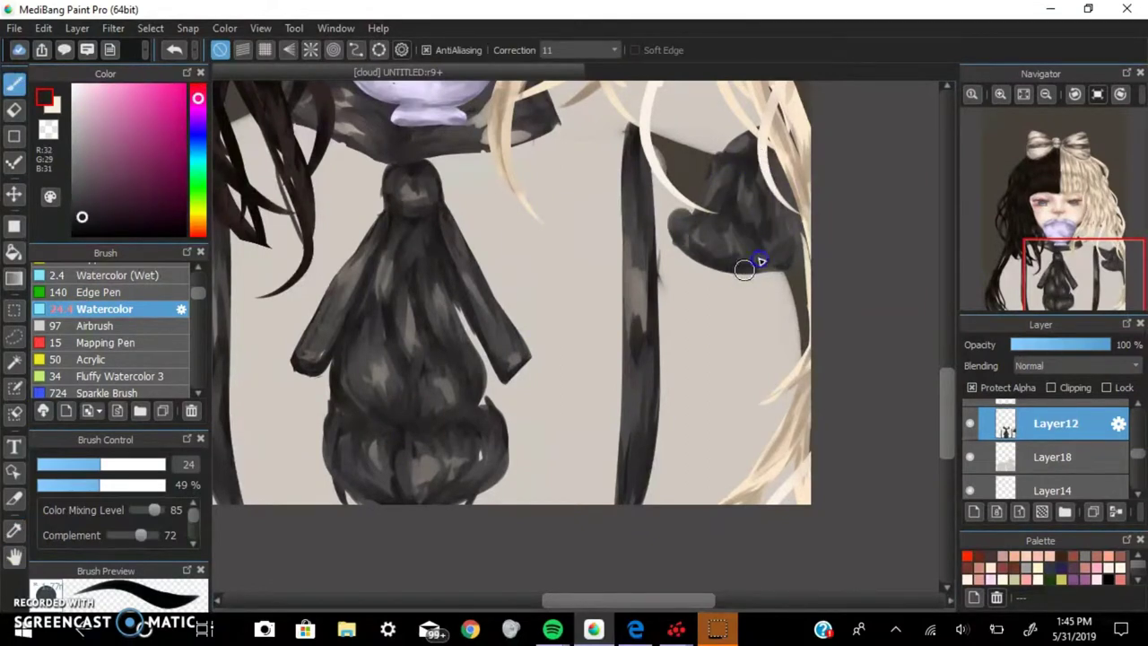
scroll(778, 224, up, 2)
scroll(500, 361, down, 2)
alt+click(500, 361)
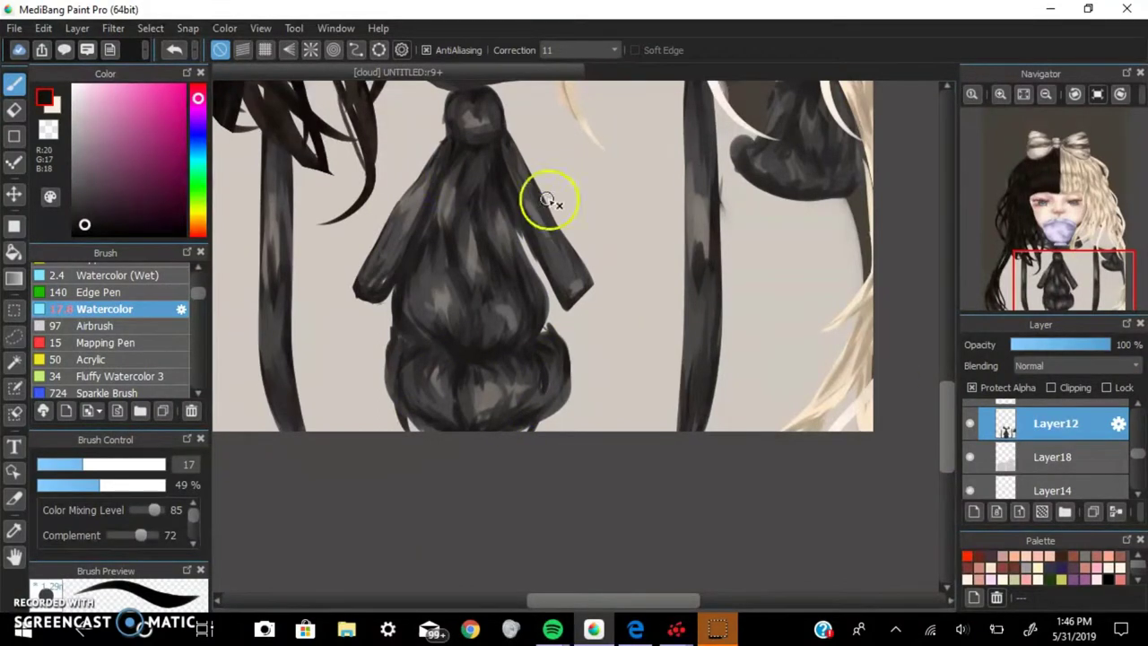
scroll(578, 267, down, 1)
scroll(586, 287, up, 1)
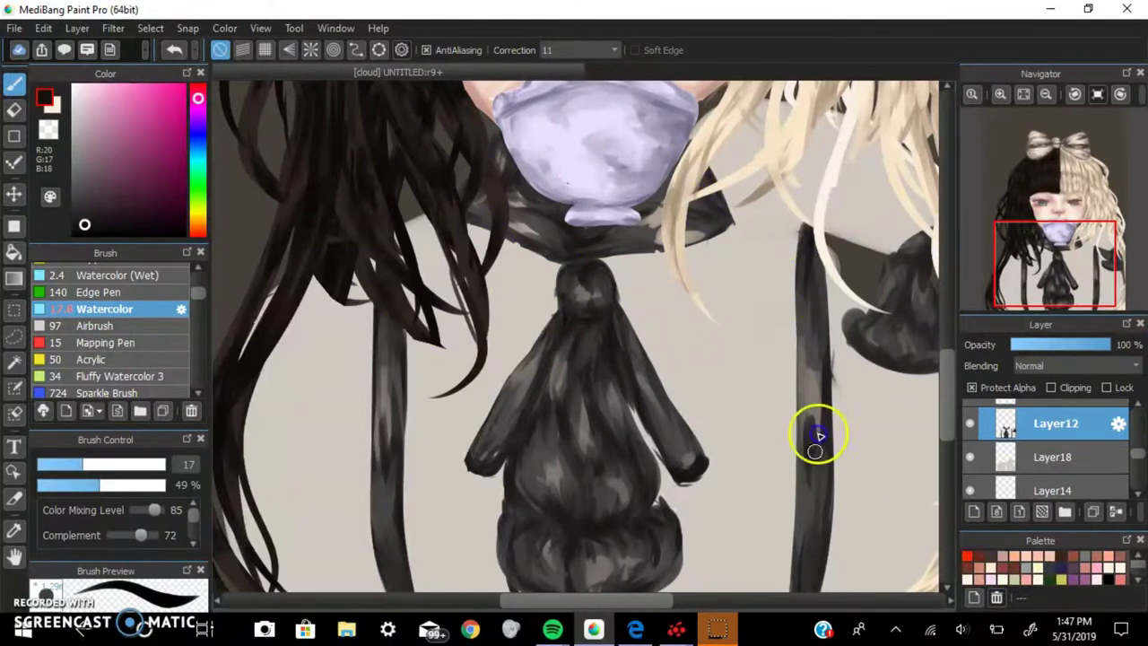
scroll(765, 492, down, 1)
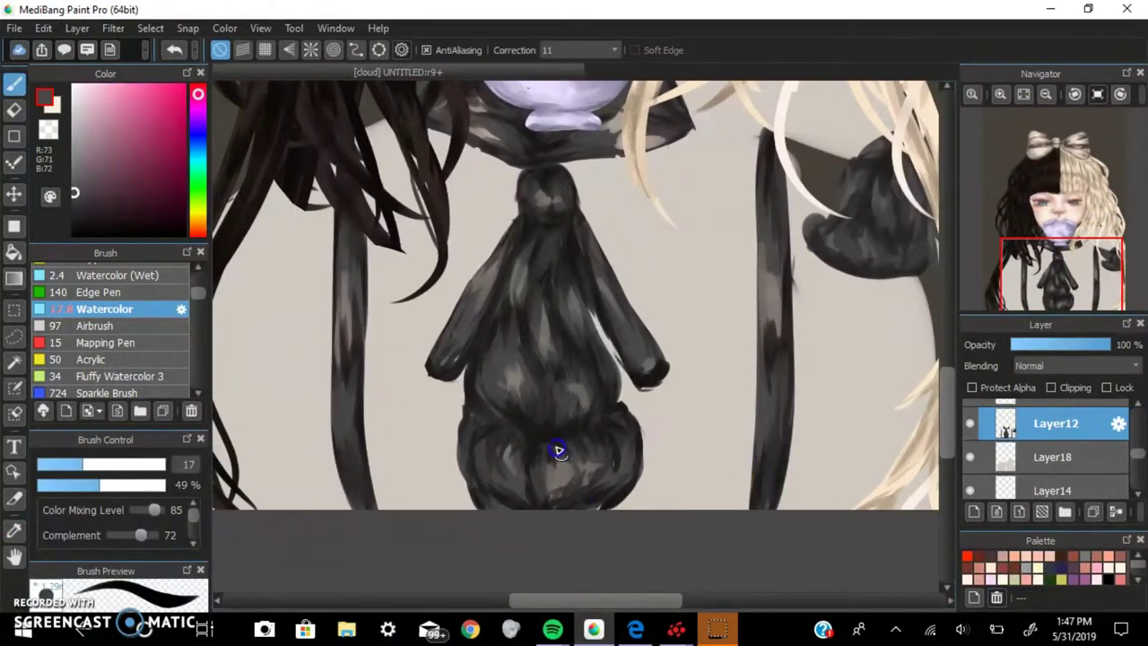
alt+click(559, 341)
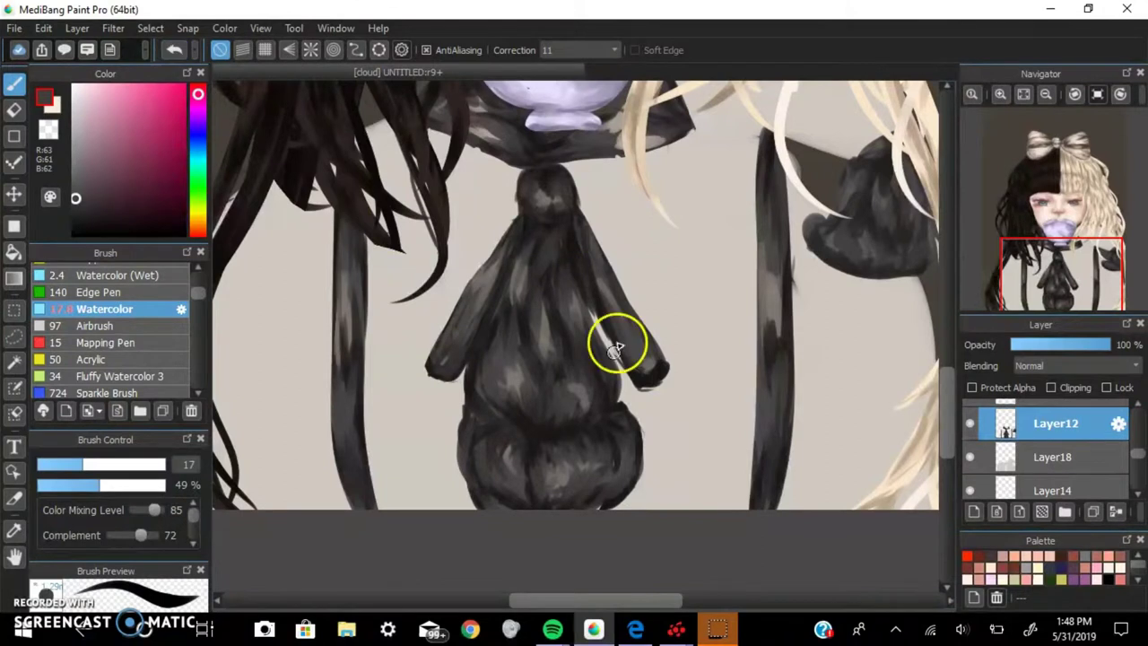
scroll(615, 348, down, 3)
- Draw black scalloped lace trim along the collar edge and the sleeve cuff bottom
alt+click(698, 347)
scroll(663, 350, up, 3)
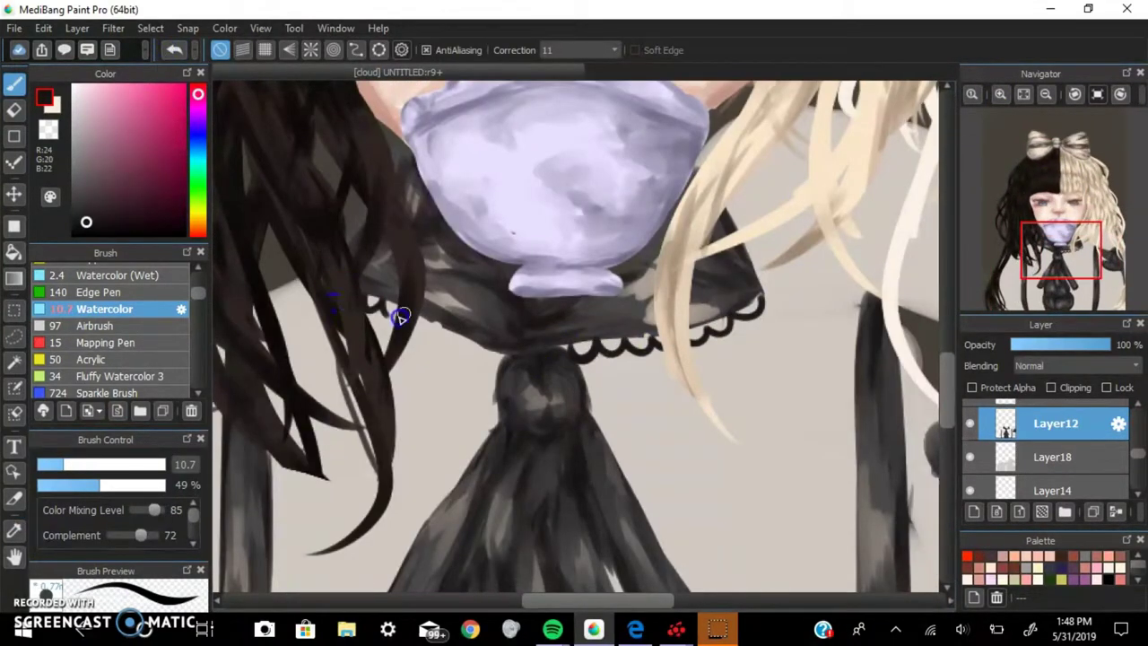
click(1023, 93)
scroll(723, 328, up, 5)
drag(723, 328, 884, 313)
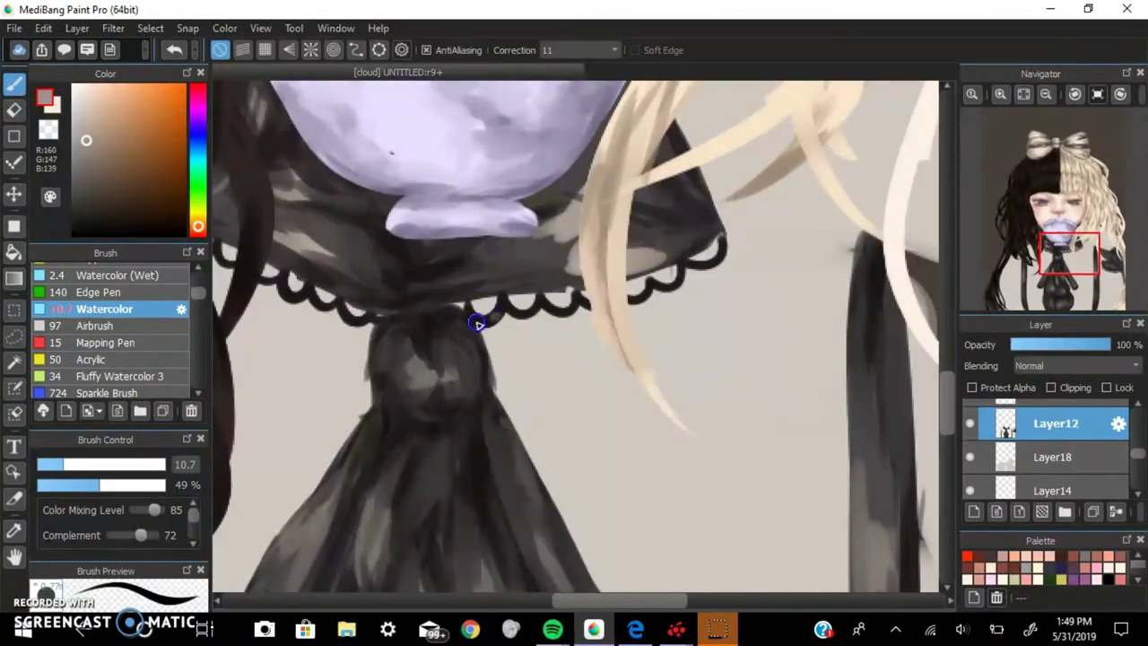
scroll(768, 218, down, 3)
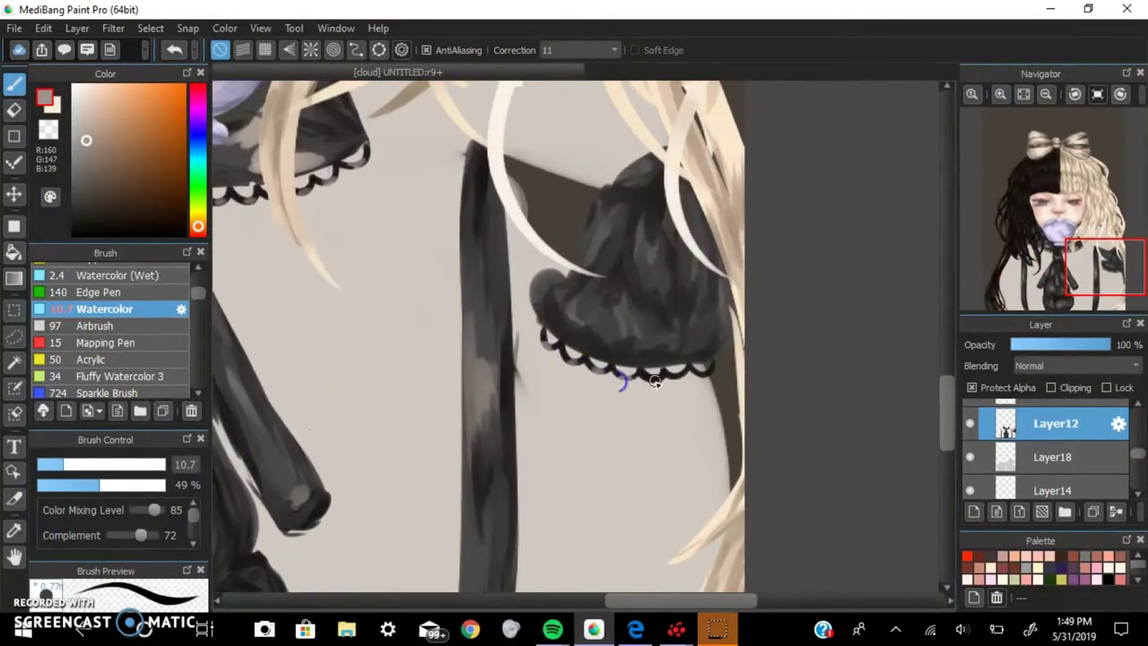
drag(1067, 206, 1057, 231)
scroll(1056, 231, up, 3)
alt+click(528, 257)
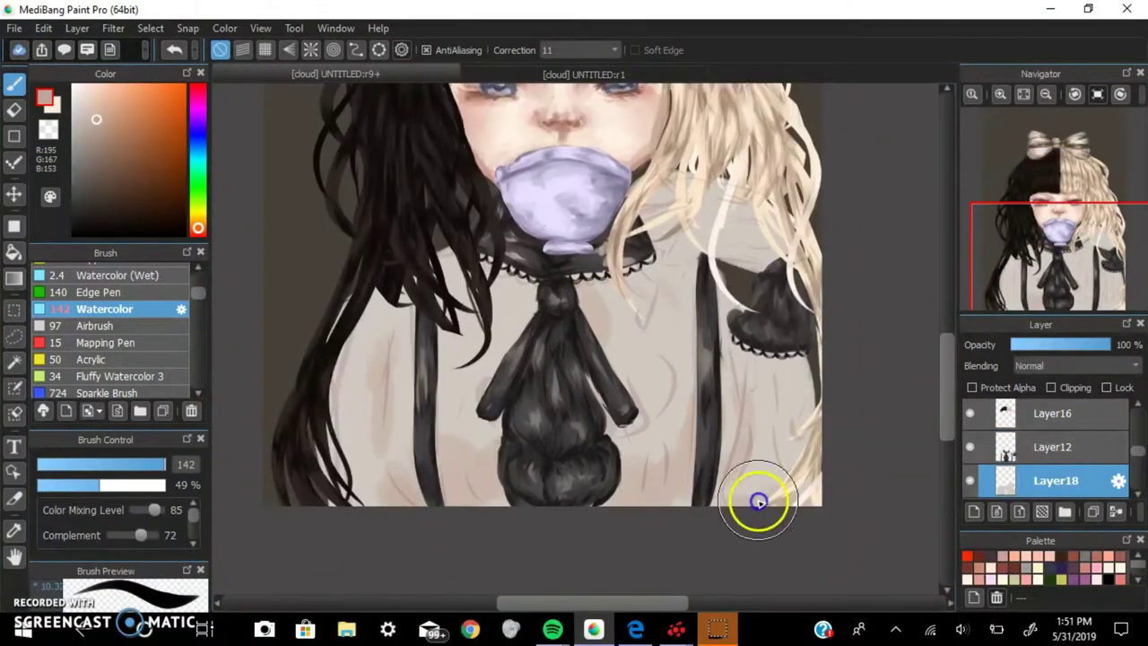
- Paint broad grey shading across the blouse and its right side
mouse_move(487, 384)
mouse_down()
mouse_move(463, 376)
mouse_move(406, 508)
mouse_move(786, 409)
mouse_up()
alt+click(705, 206)
scroll(1055, 230, down, 3)
scroll(333, 476, up, 3)
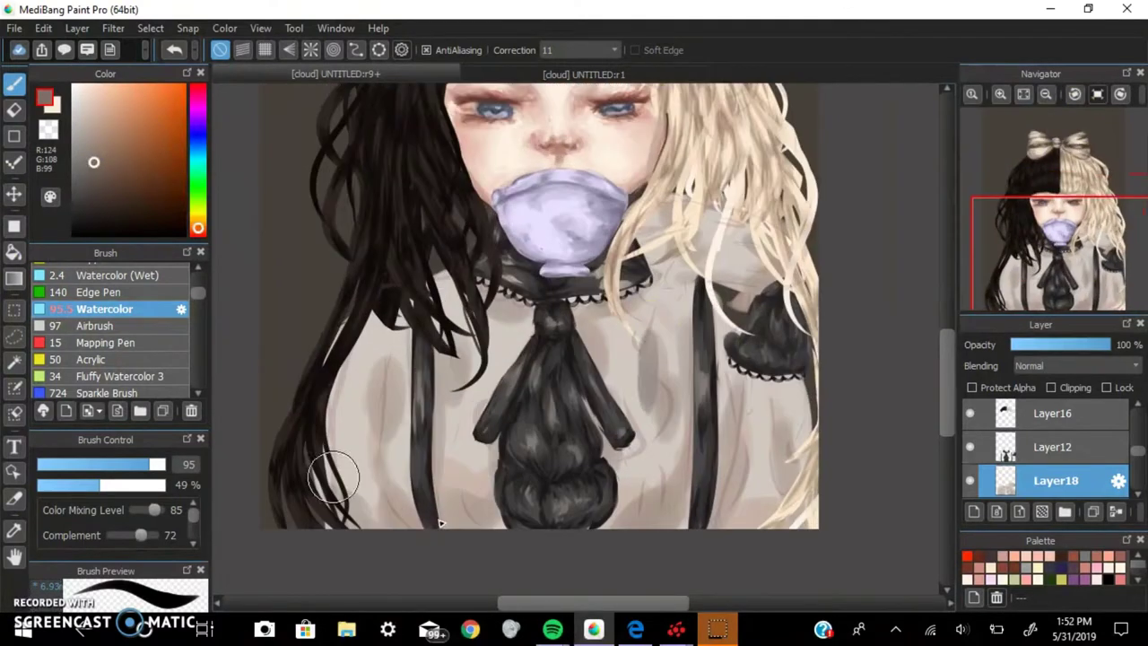
click(1045, 94)
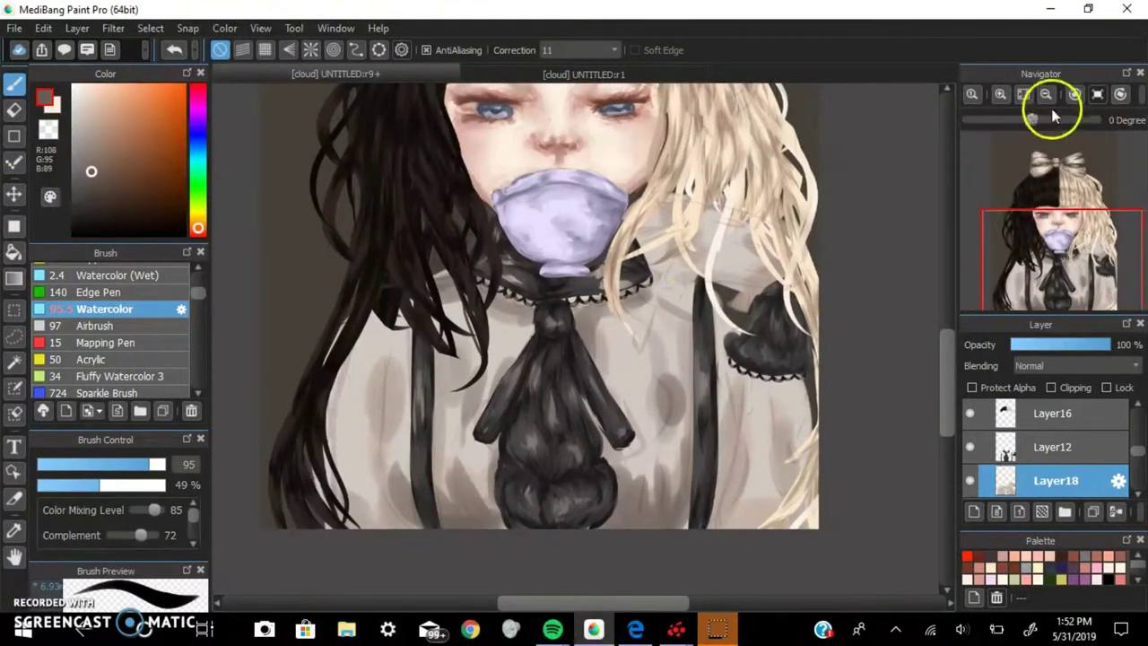
scroll(452, 420, up, 1)
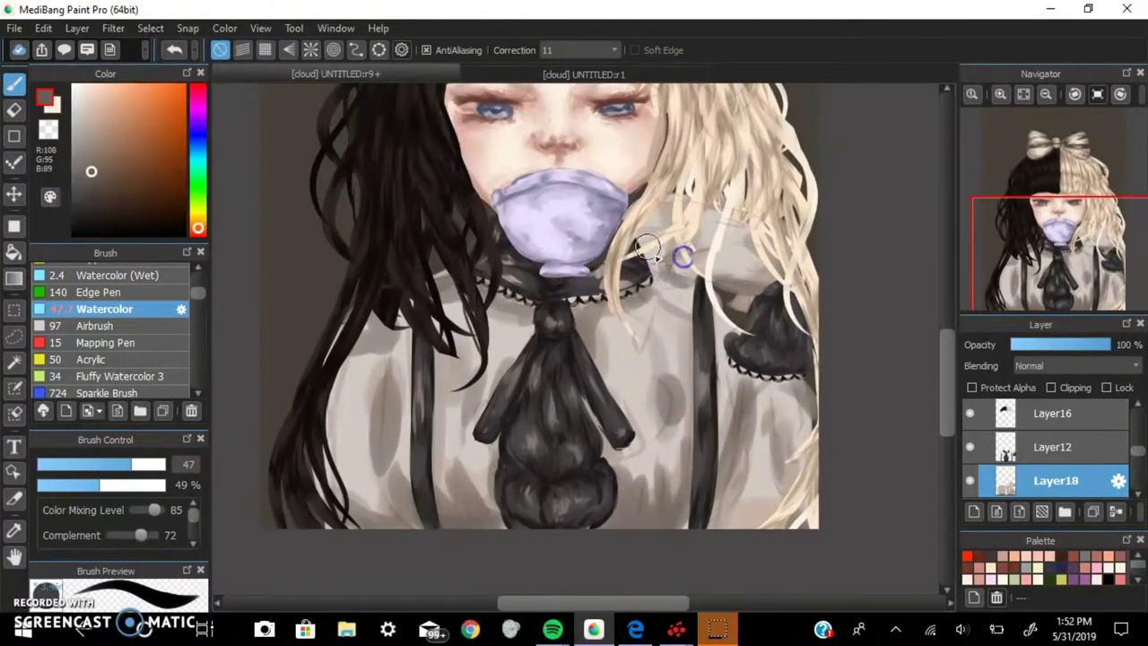
scroll(682, 257, up, 1)
scroll(1037, 429, up, 3)
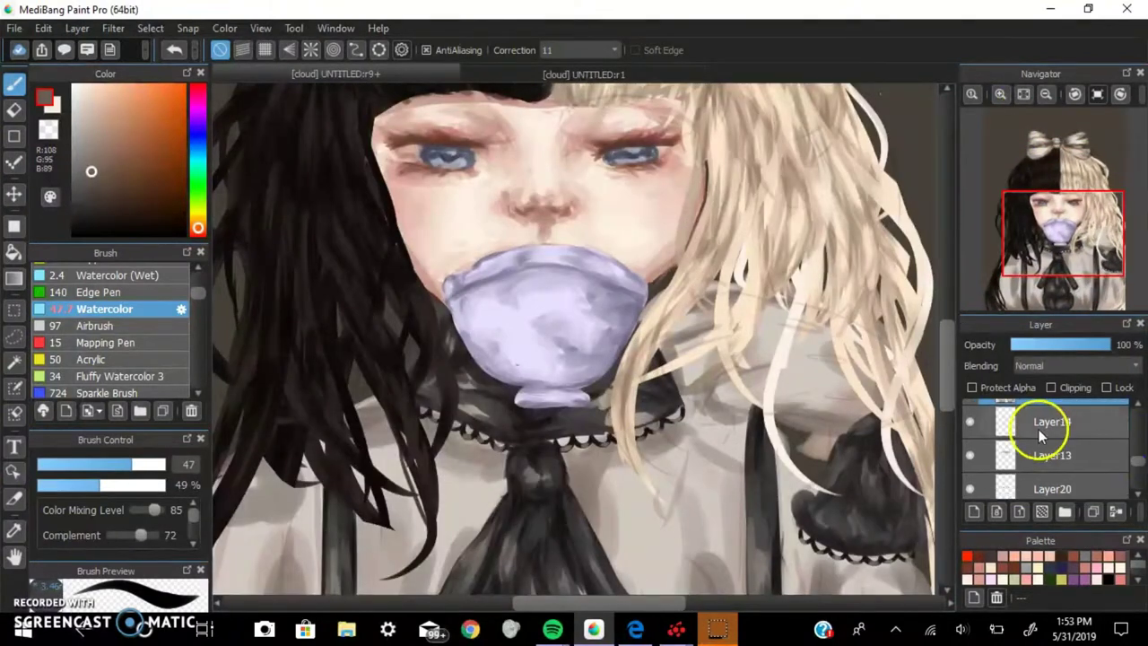
- Switch layers and darken the light strip beside the right ribbon with a sampled grey
click(1055, 422)
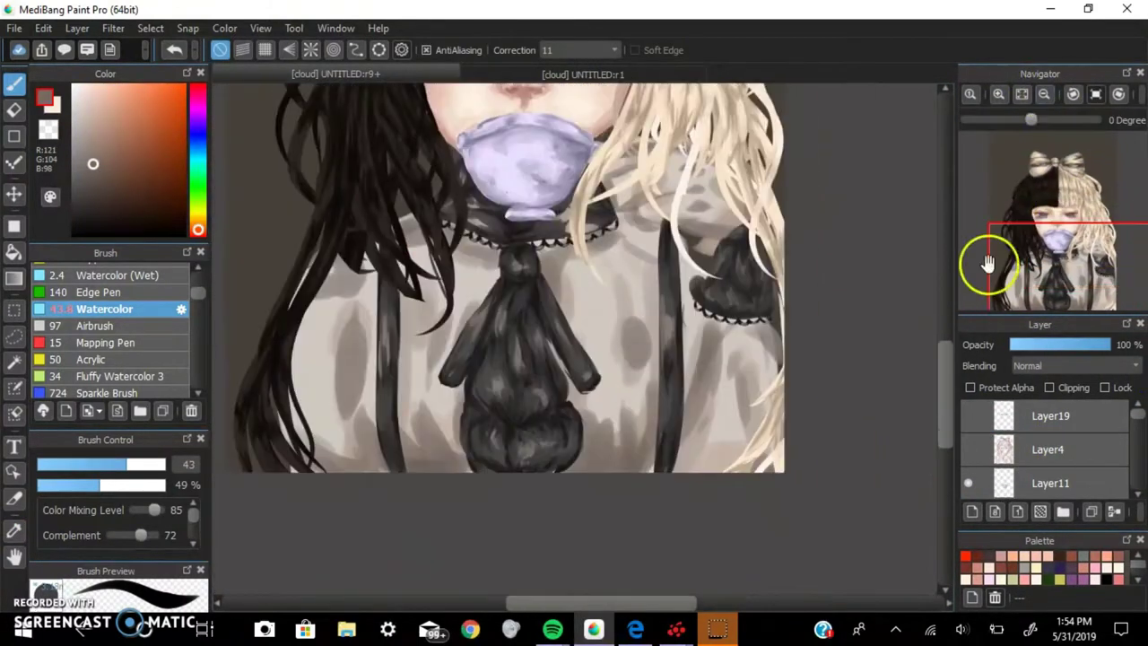
scroll(661, 404, down, 2)
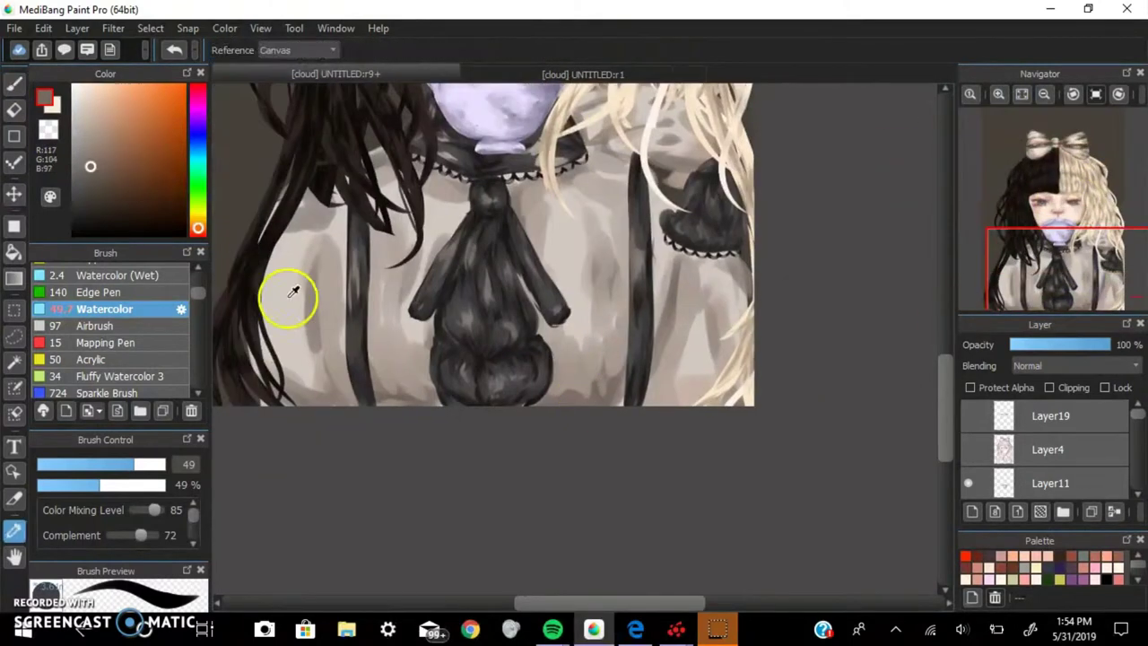
alt+click(422, 397)
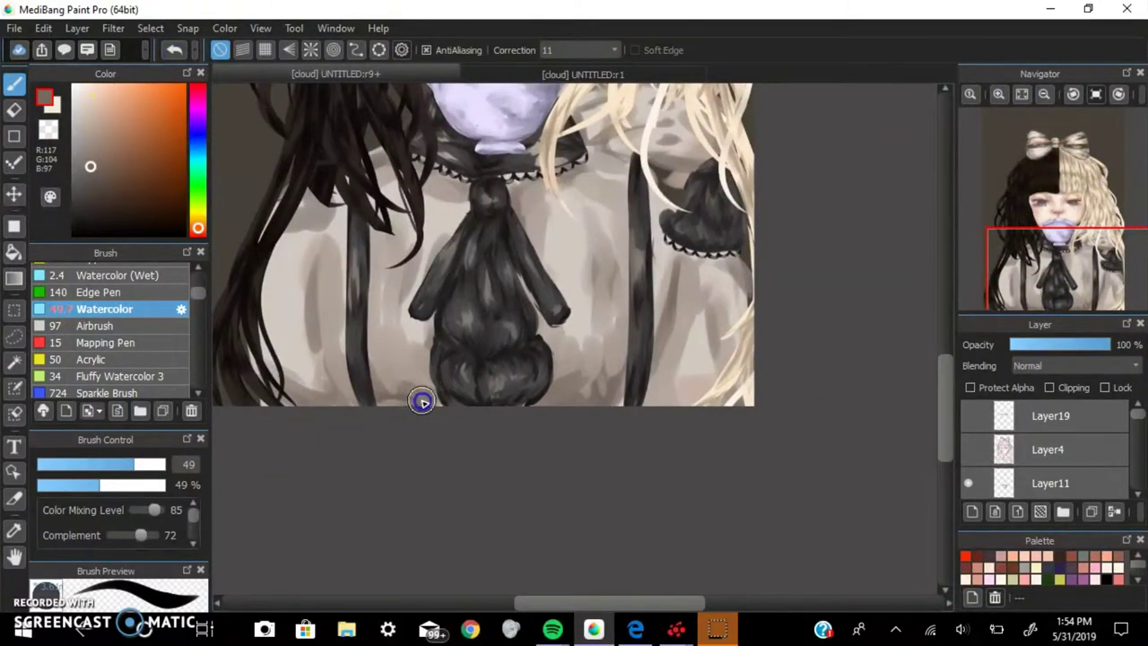
drag(595, 226, 599, 339)
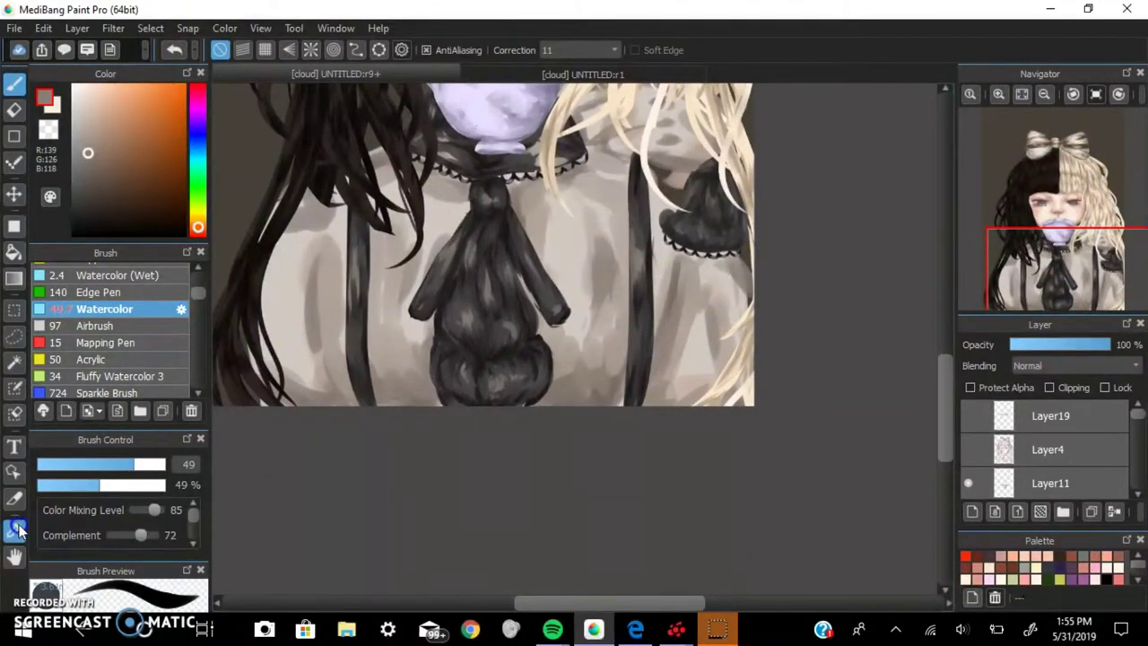
alt+click(708, 290)
click(175, 51)
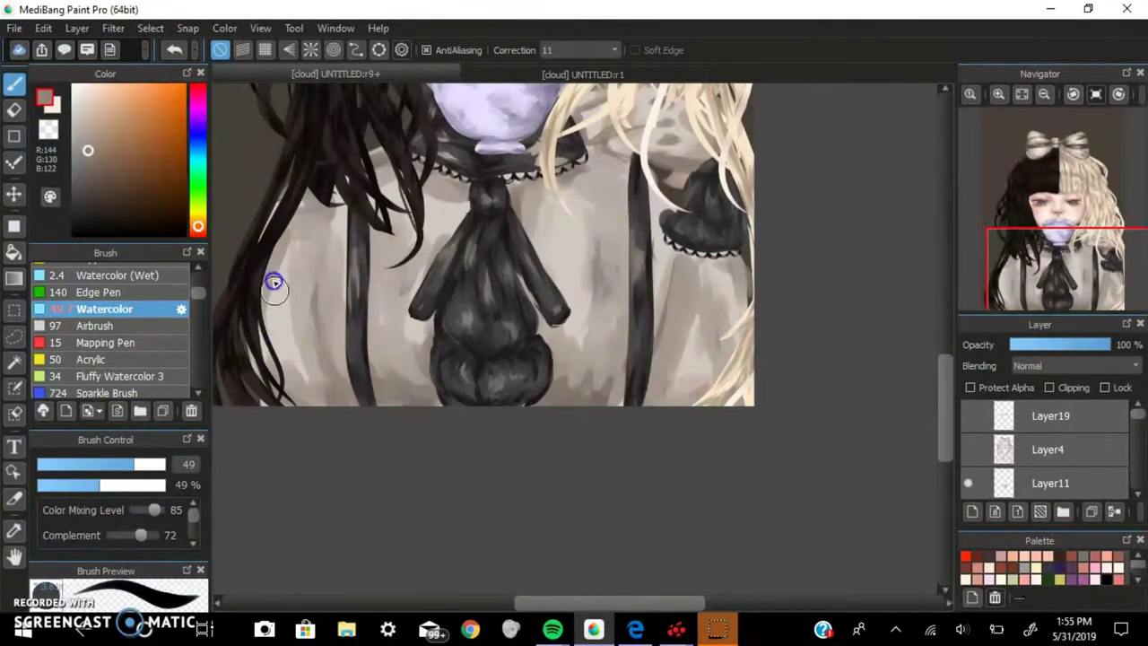
- Paint and blend grey shading near the bottom of the tie
click(1016, 94)
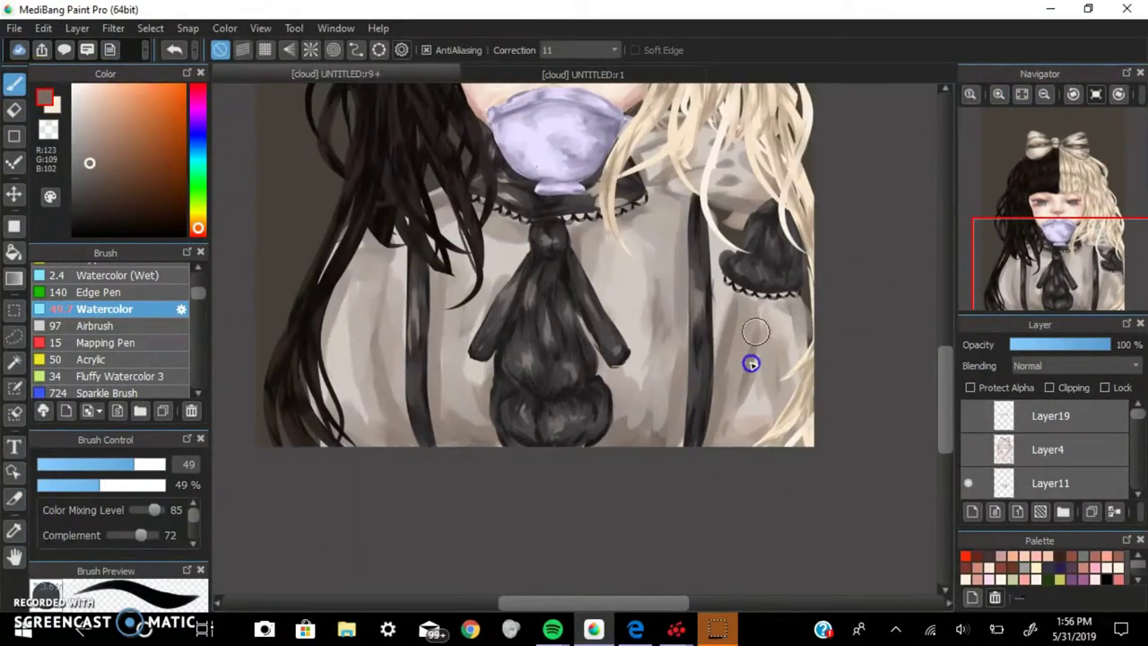
click(16, 531)
click(576, 167)
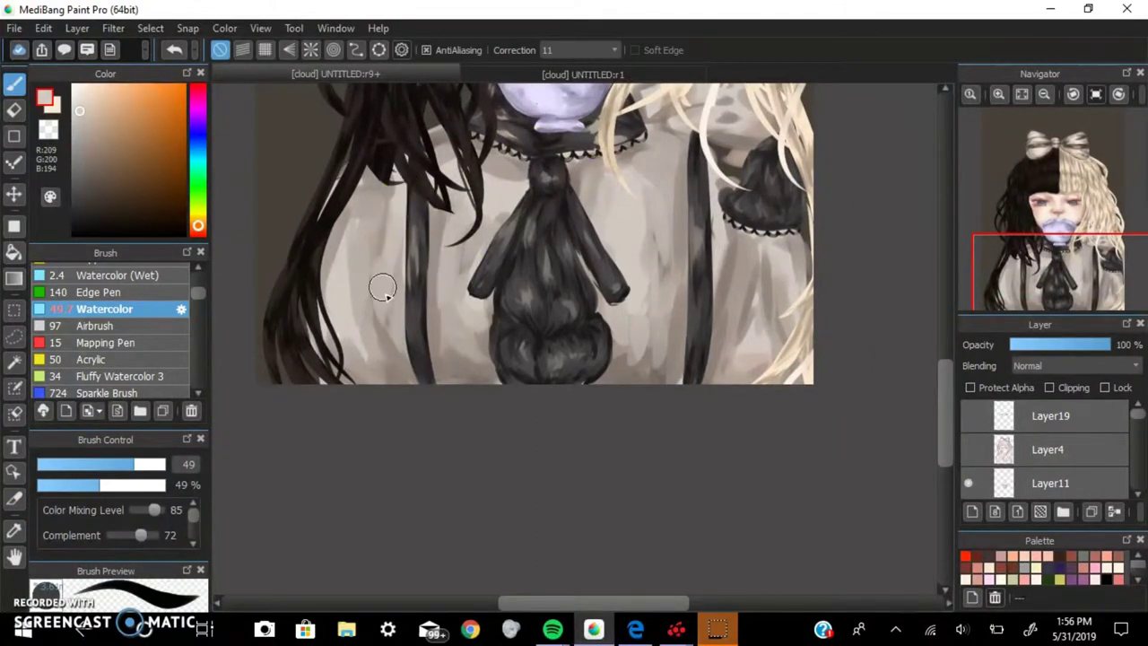
scroll(756, 356, up, 3)
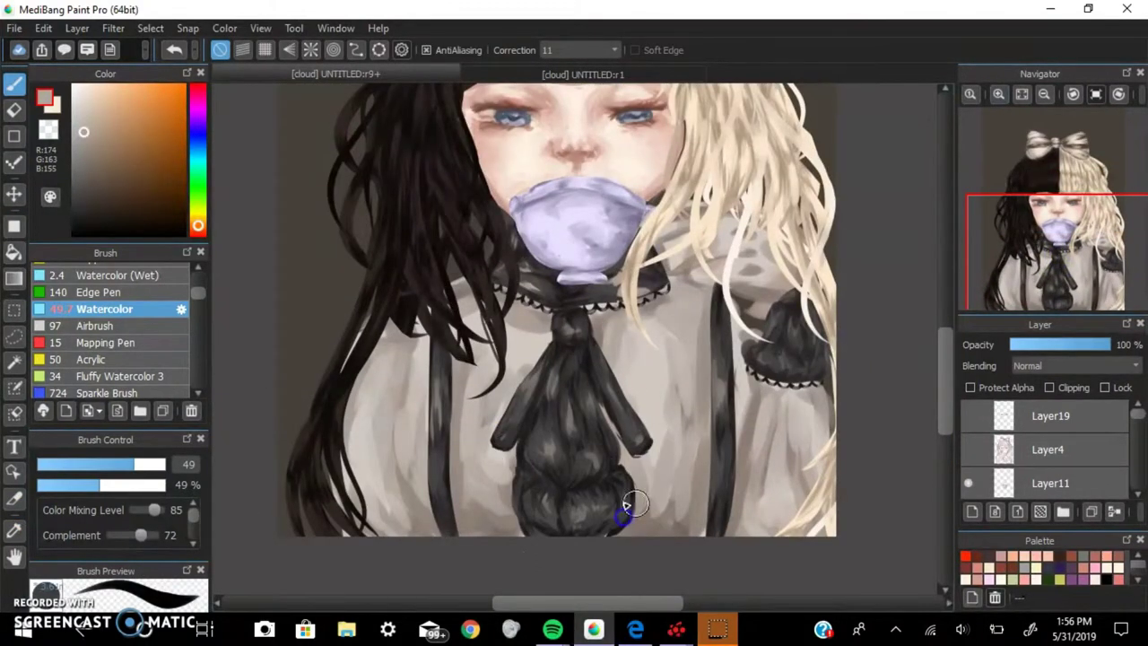
drag(421, 417, 354, 518)
drag(538, 531, 506, 515)
- Sample a grey blouse-shading colour and return to the brush
click(15, 531)
click(802, 398)
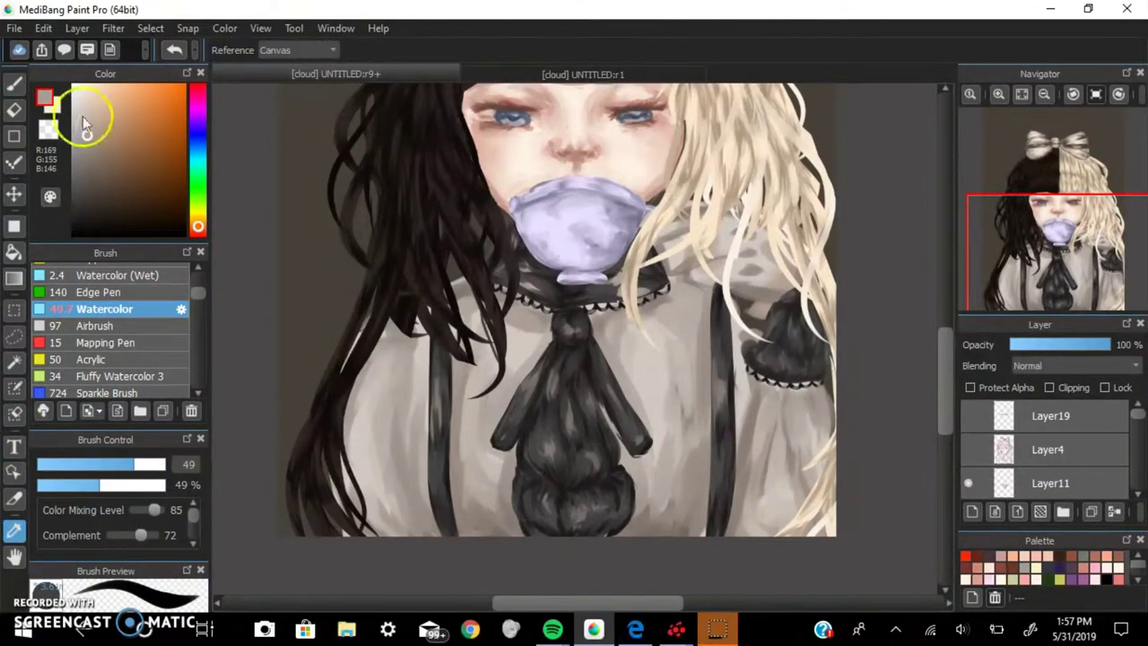
scroll(1063, 185, up, 2)
drag(1063, 185, 1051, 248)
key(b)
scroll(756, 225, up, 3)
scroll(768, 405, down, 4)
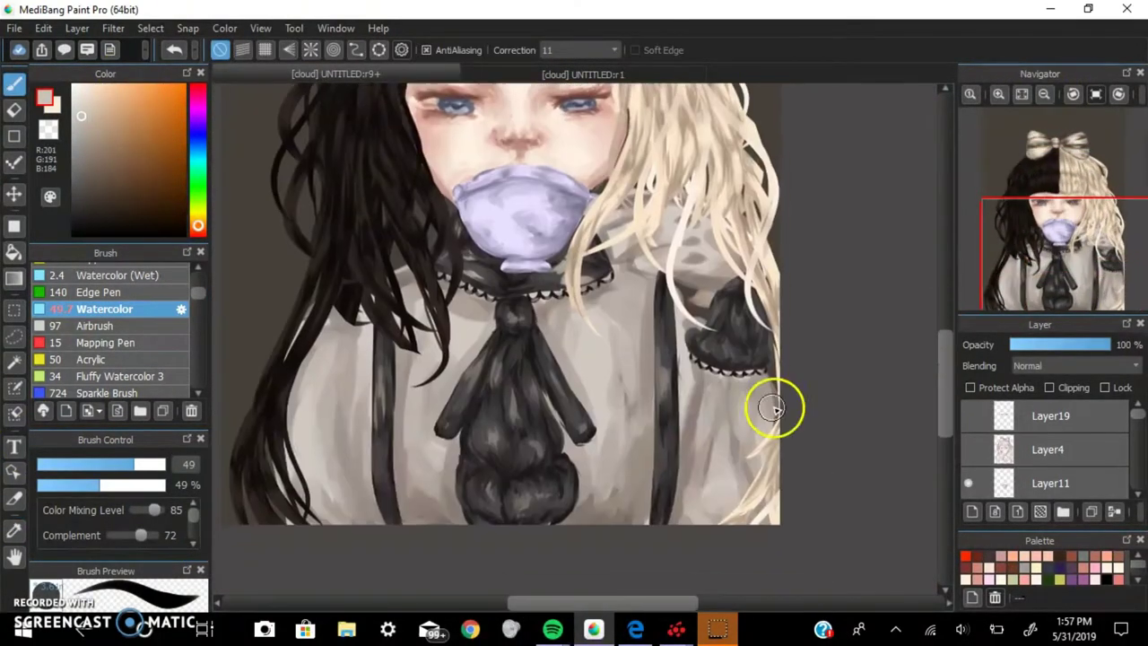
scroll(768, 404, up, 3)
- Lighten the shading under the hair, resizing the brush and sampling lighter and mid greys
drag(757, 415, 788, 352)
key(bracketleft)
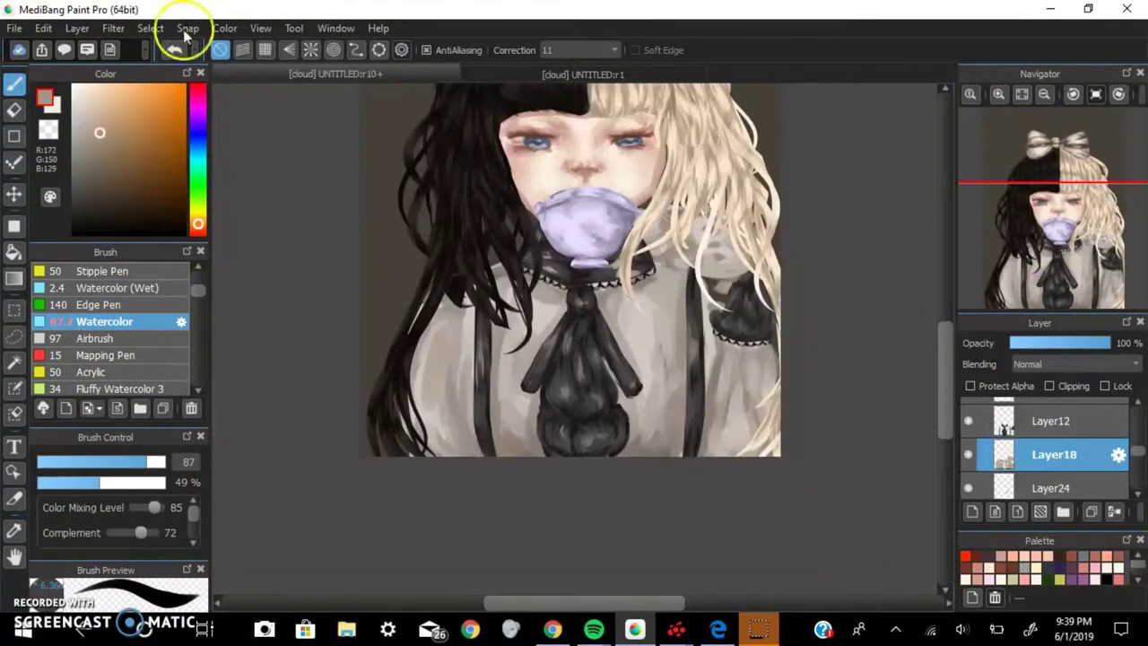
alt+click(426, 379)
key(bracketright)
scroll(740, 466, up, 3)
alt+click(657, 359)
key(bracketleft)
key(bracketleft)
key(bracketleft)
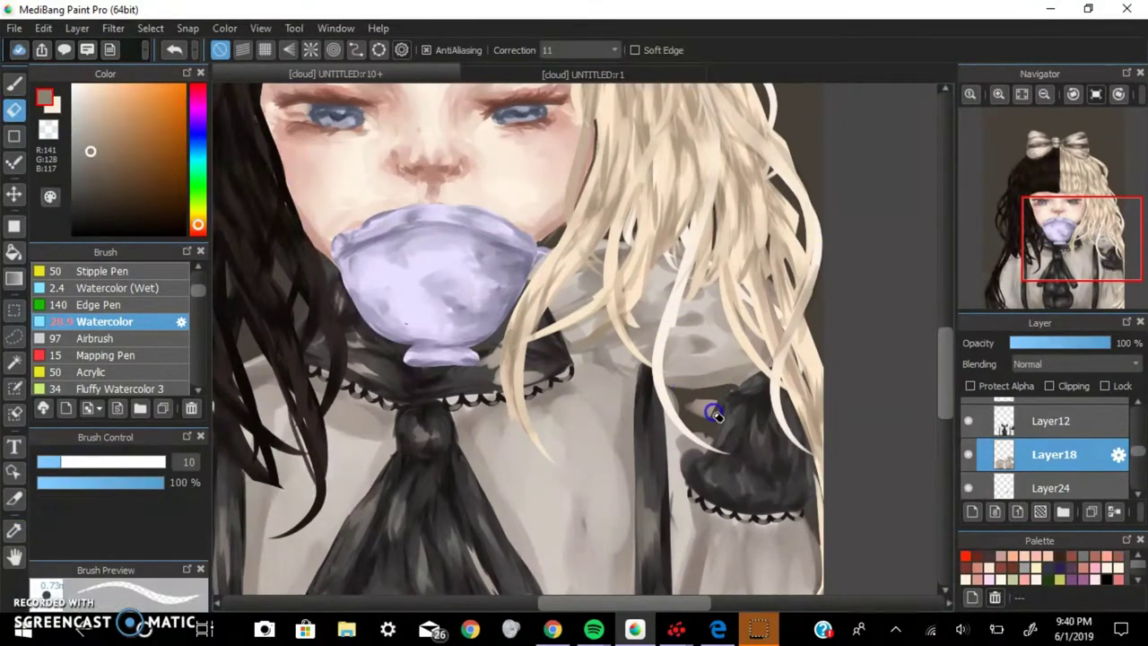
- Sample light and darker blouse greys and resume painting with the brush
click(1043, 93)
alt+click(507, 371)
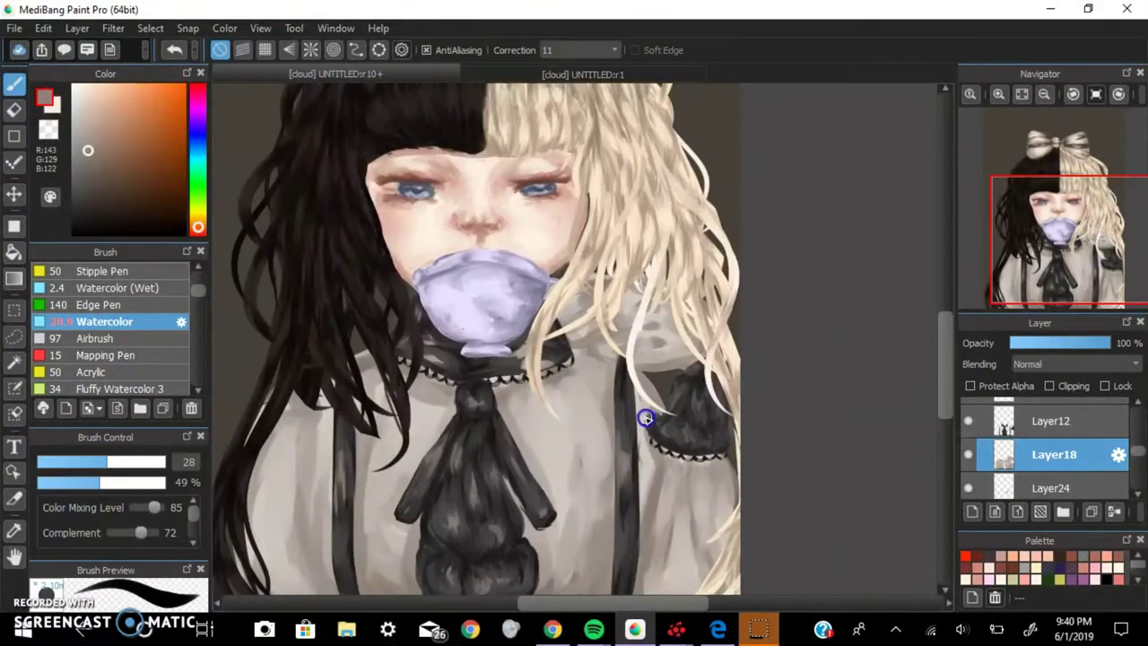
scroll(645, 412, up, 2)
scroll(726, 252, up, 1)
alt+click(726, 252)
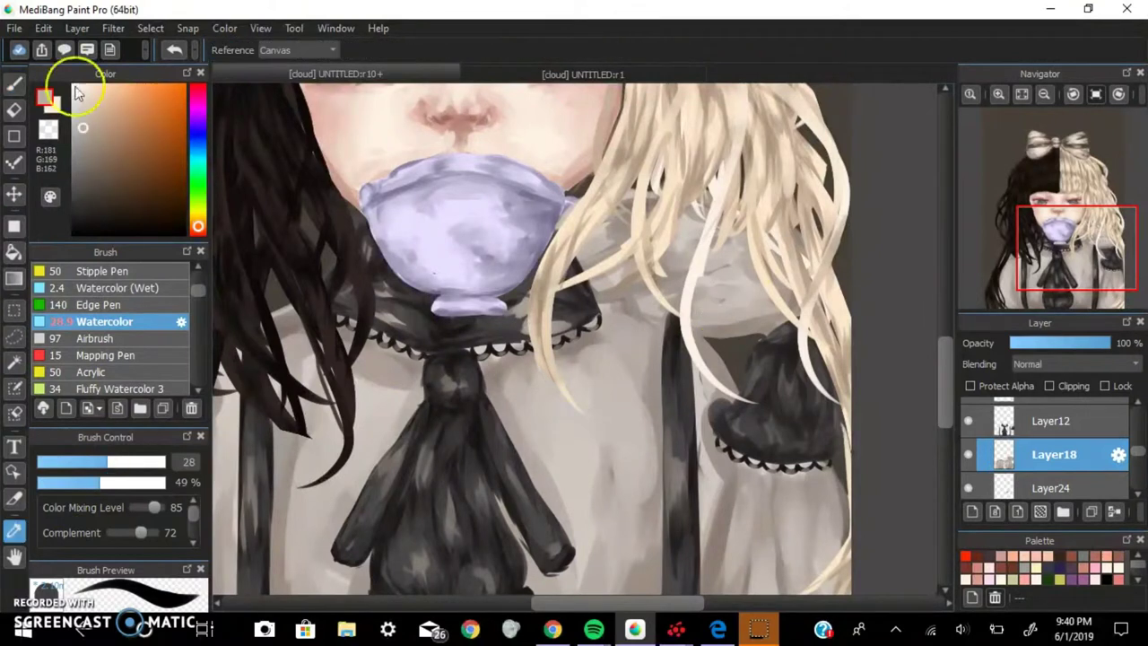
alt+click(522, 310)
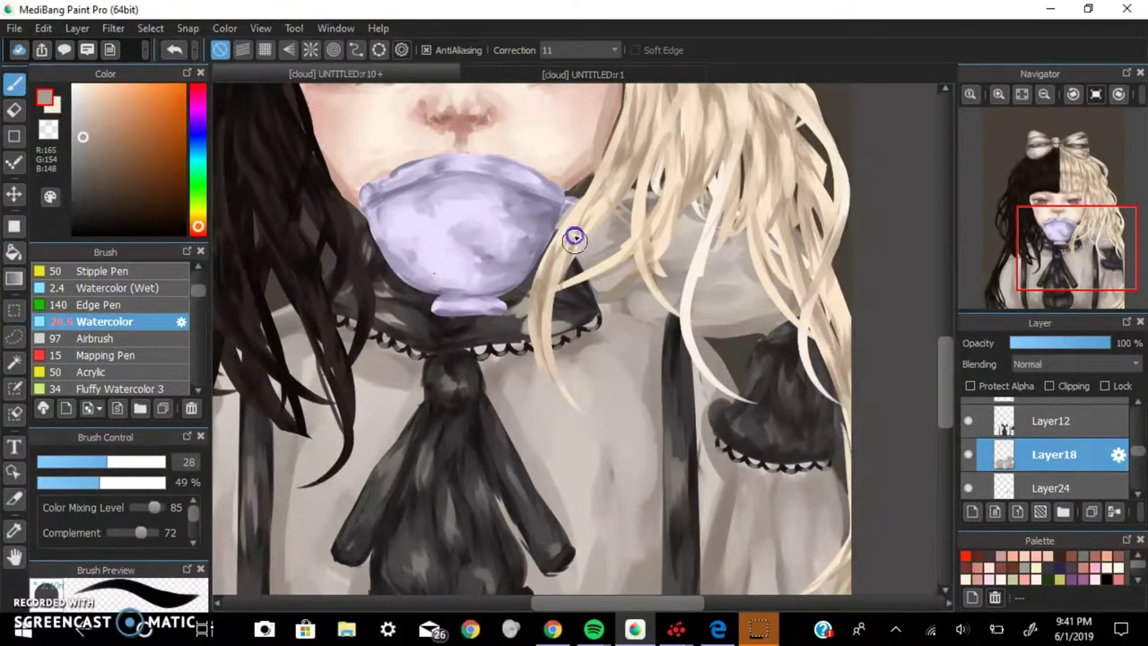
scroll(574, 236, down, 2)
scroll(759, 306, up, 2)
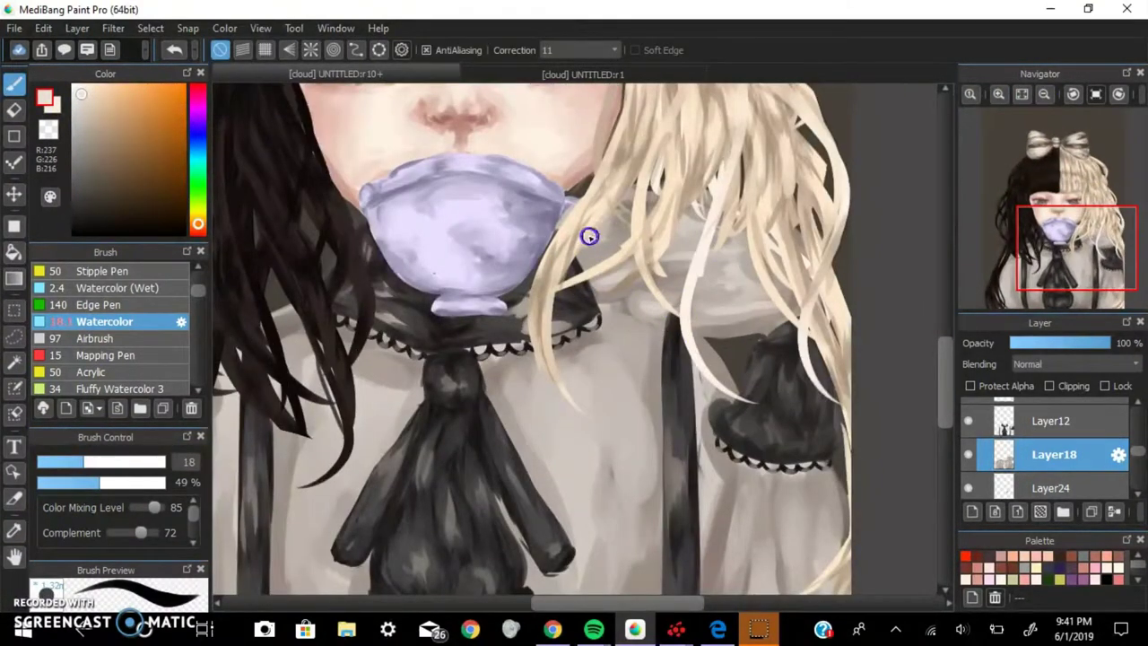
- Pick darker and lighter greys around the collar, undoing and restoring a hair stroke
click(1021, 93)
scroll(663, 253, up, 3)
scroll(631, 371, up, 2)
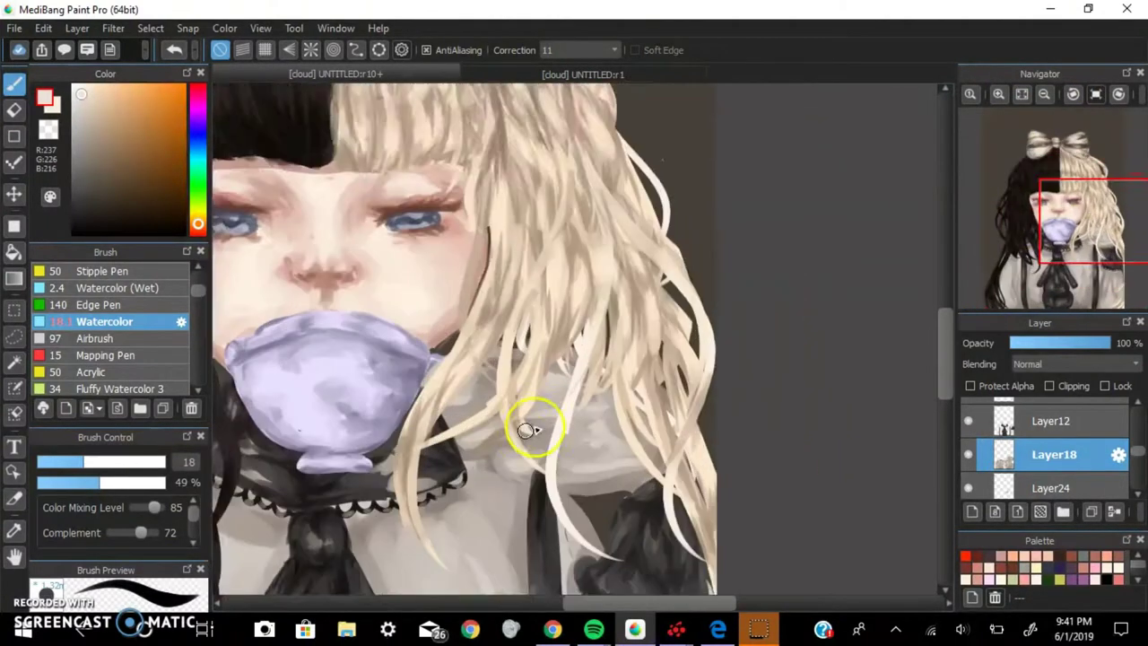
alt+click(532, 430)
drag(83, 462, 79, 462)
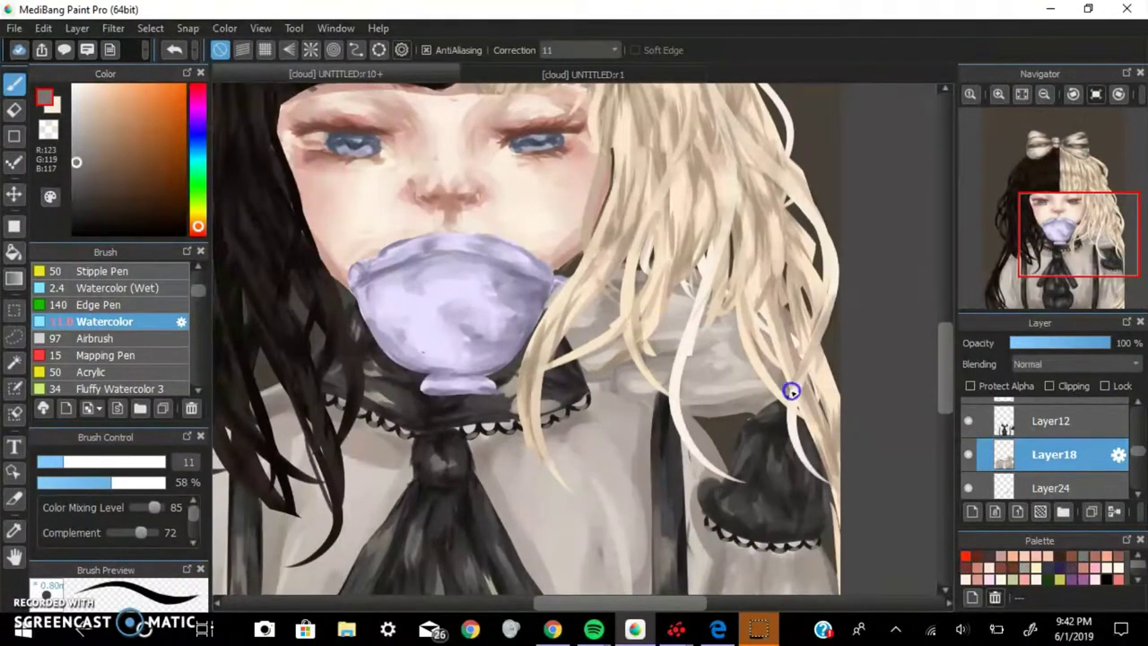
alt+click(724, 391)
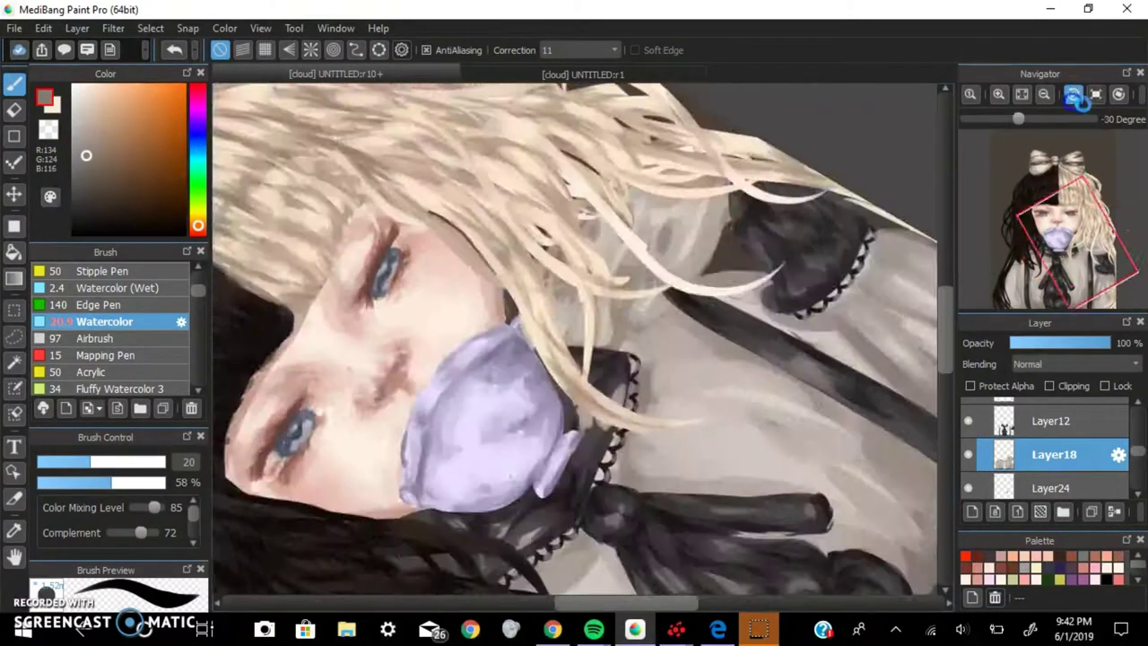
click(174, 49)
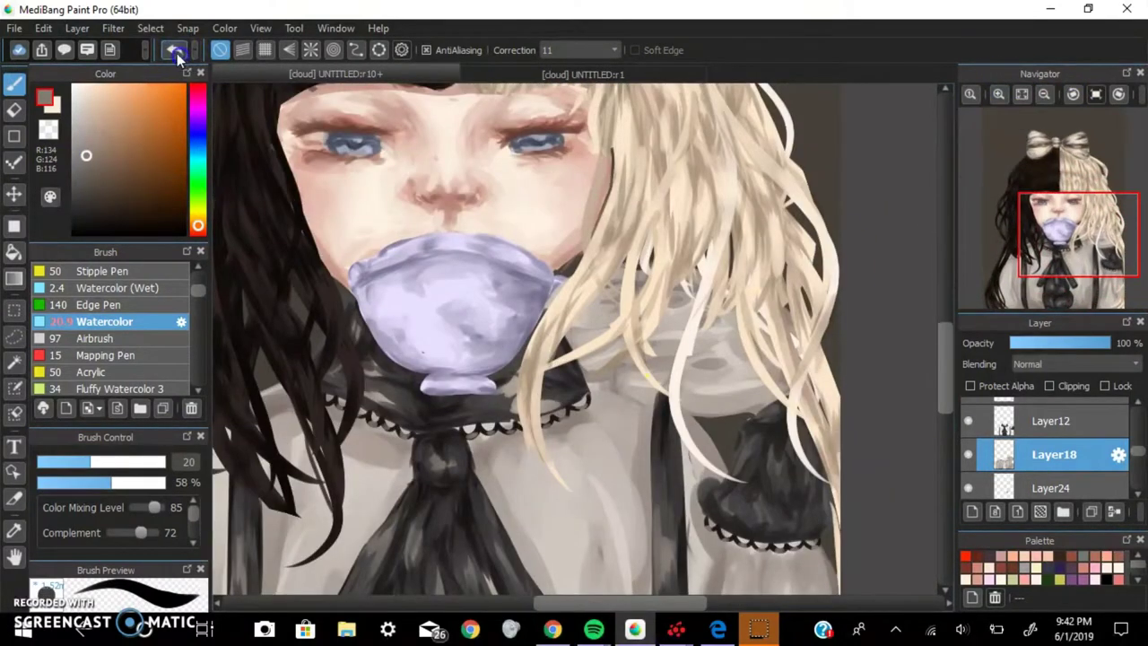
click(629, 366)
- Choose dark grey from the hair shadow and undo a stray blue stroke
alt+click(730, 379)
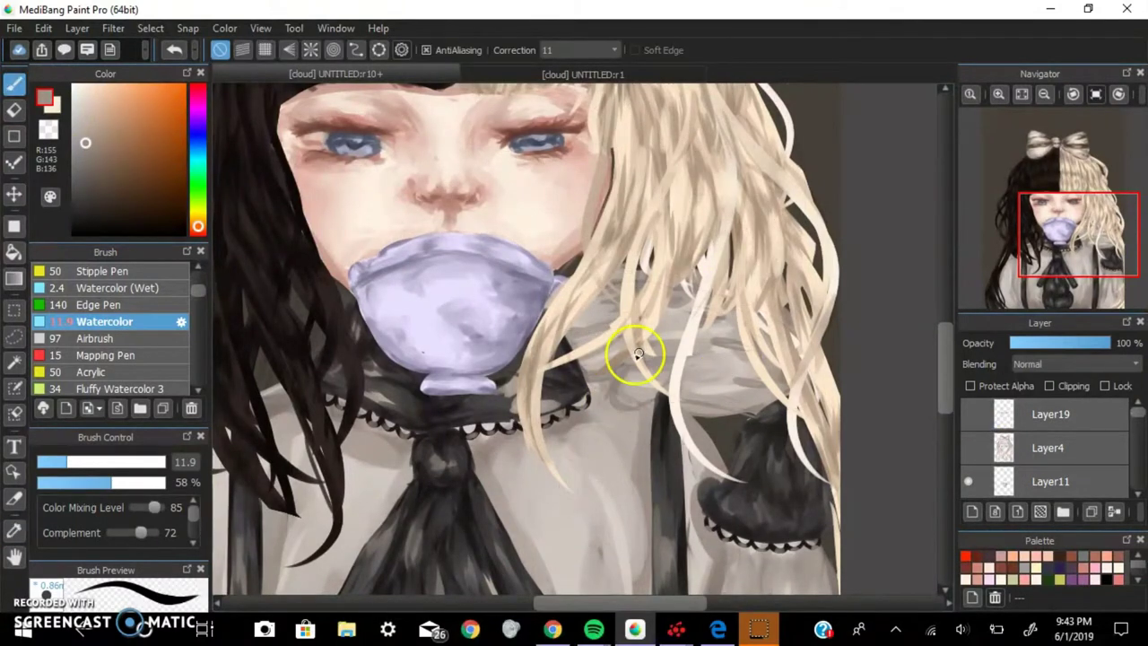
scroll(765, 388, up, 2)
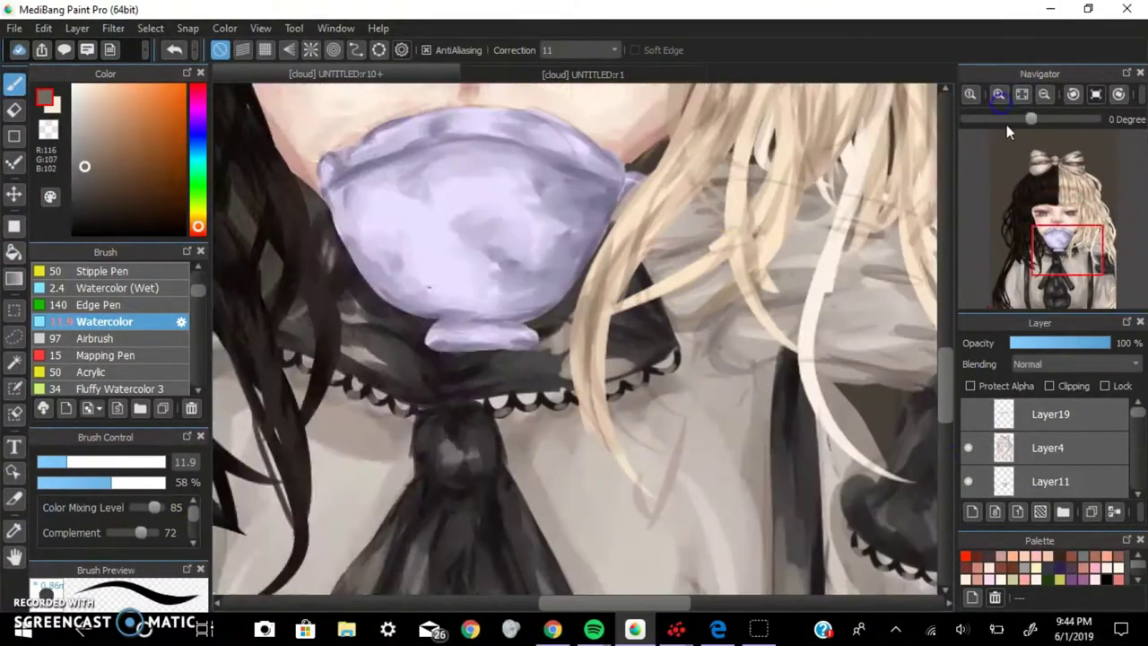
click(80, 177)
click(532, 372)
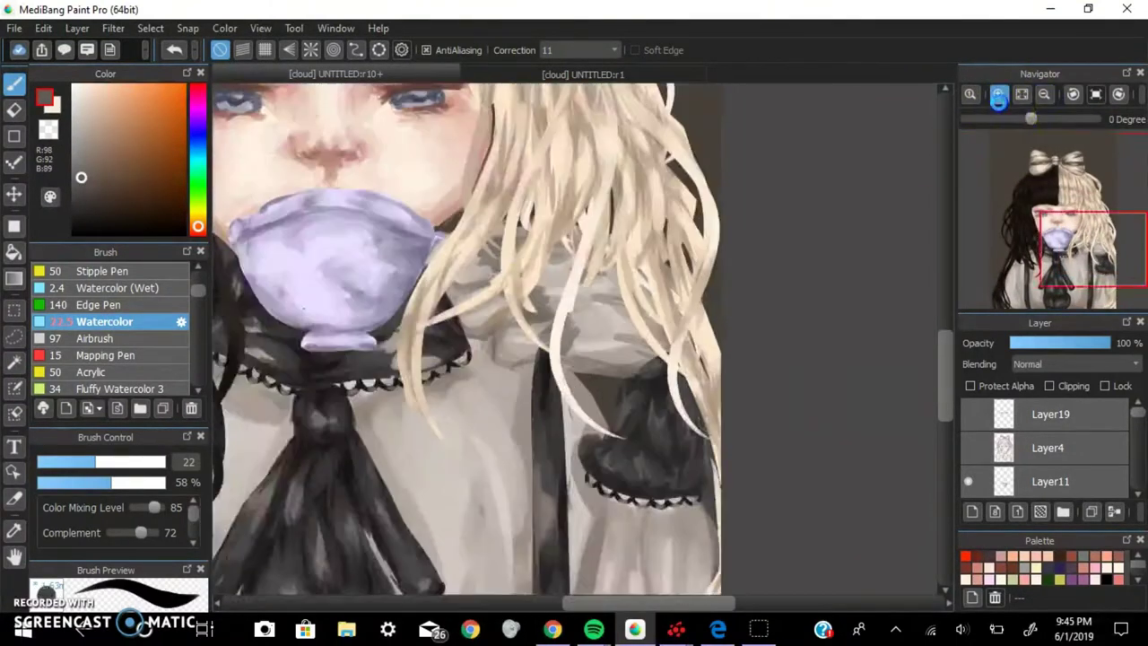
click(174, 49)
click(1084, 111)
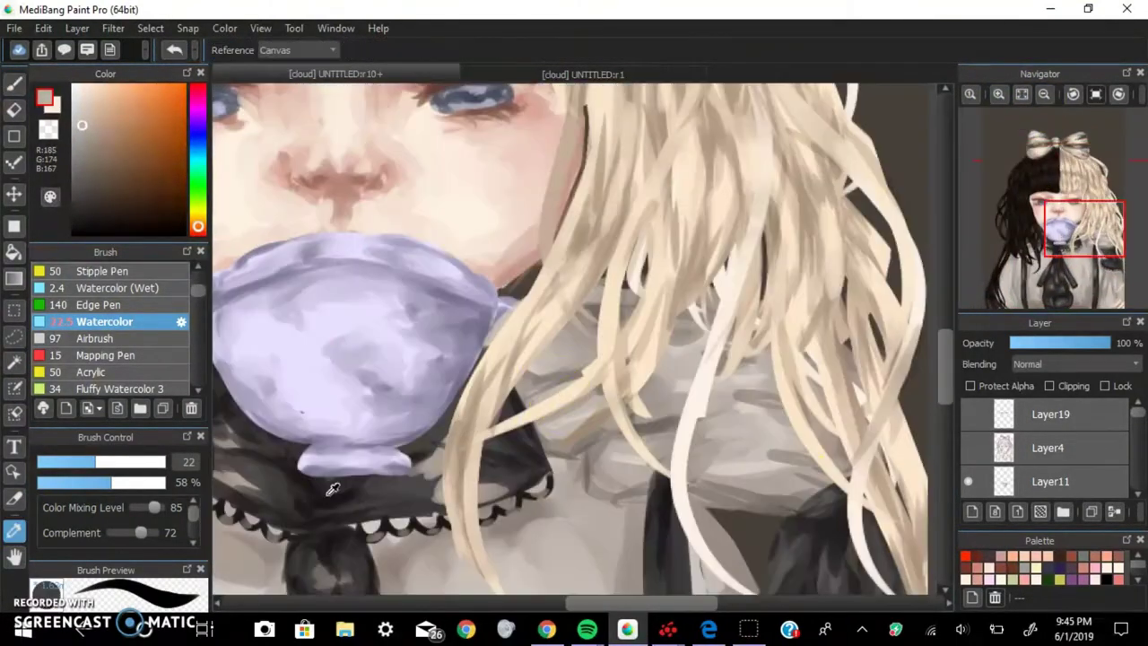
click(90, 175)
- Reframe the view on the collar and face, and add the new Layer25
drag(1013, 259, 1089, 242)
alt+click(687, 200)
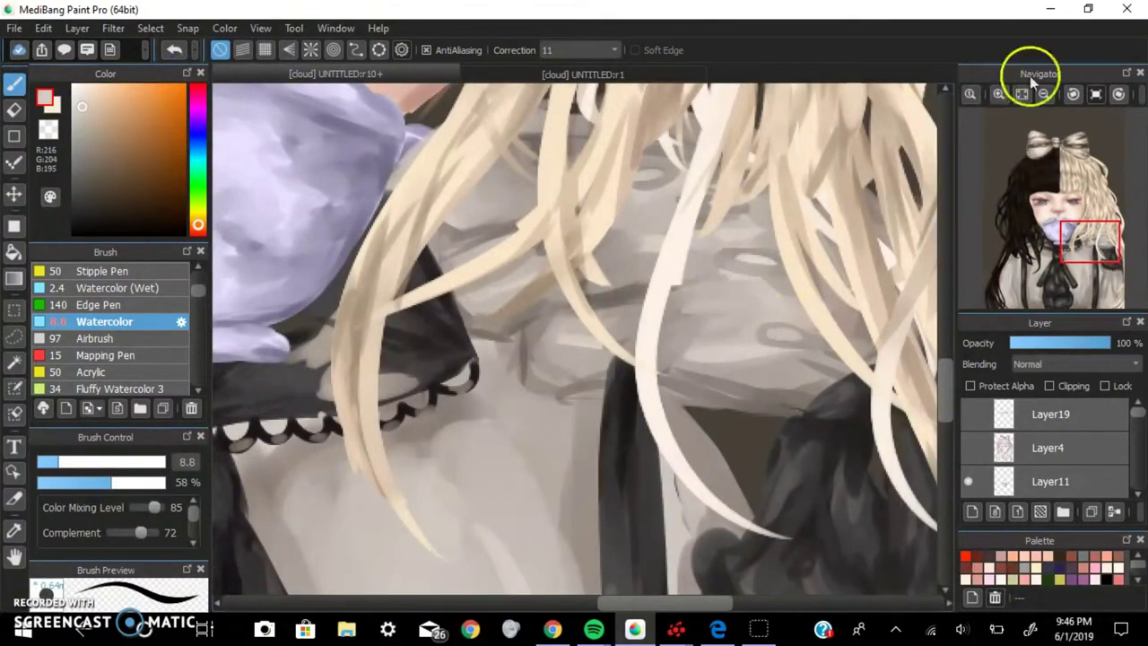
click(1043, 93)
click(78, 181)
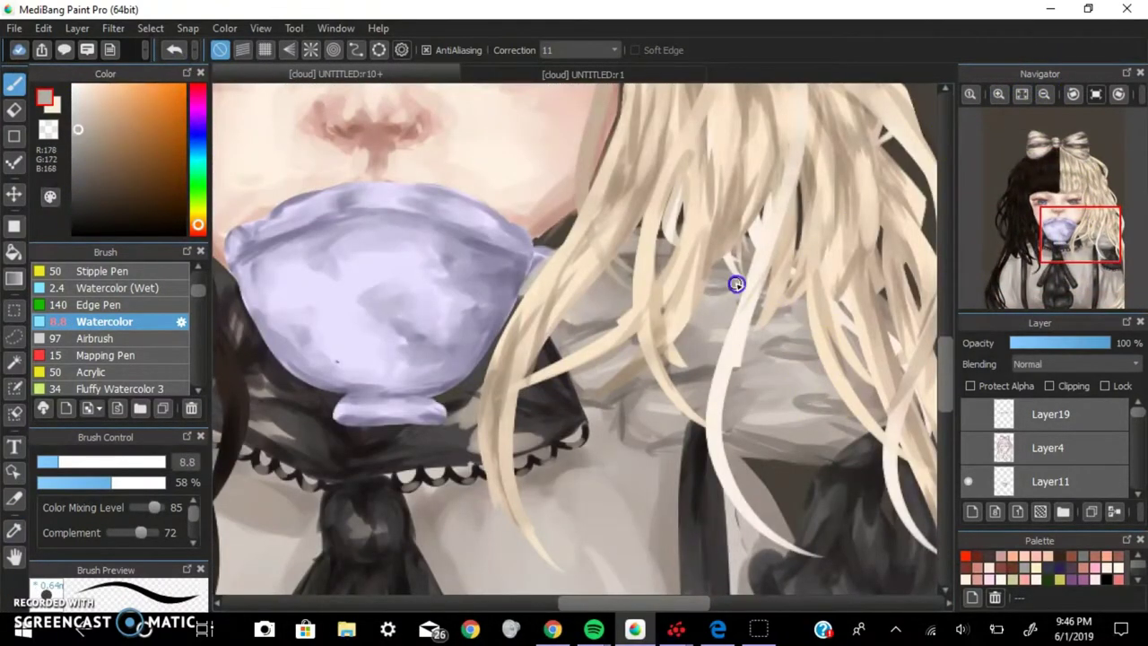
scroll(735, 283, down, 3)
click(971, 511)
- Create a layer and draw thin vertical grid lines above the bow
scroll(440, 328, up, 1)
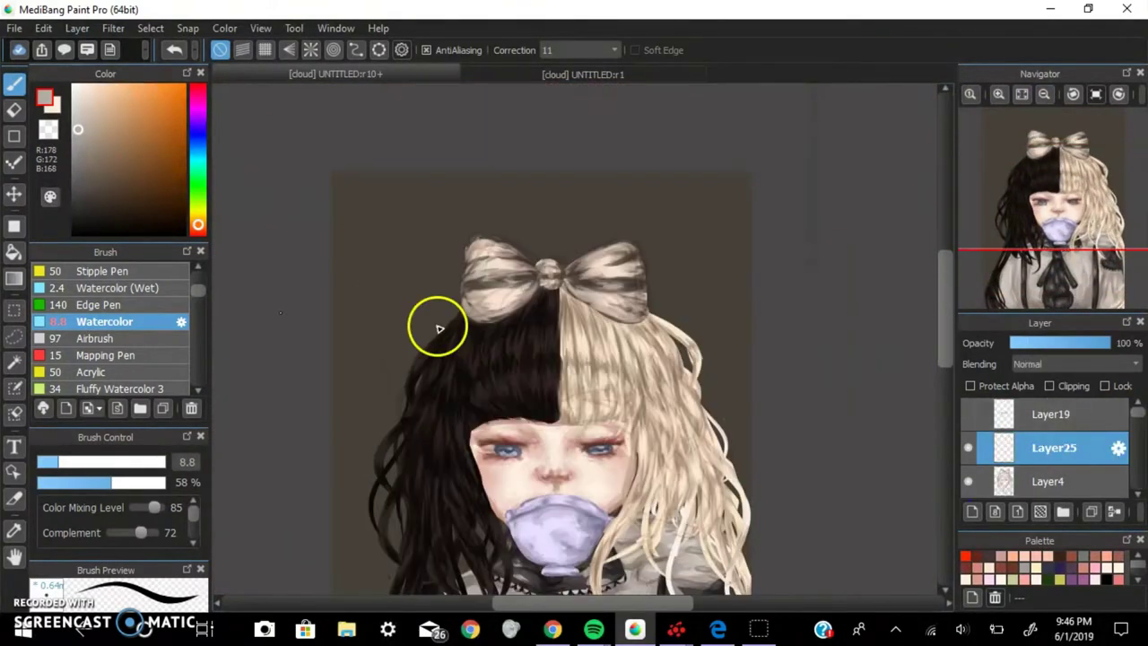
scroll(440, 328, down, 2)
scroll(956, 487, down, 3)
click(972, 511)
drag(591, 126, 591, 175)
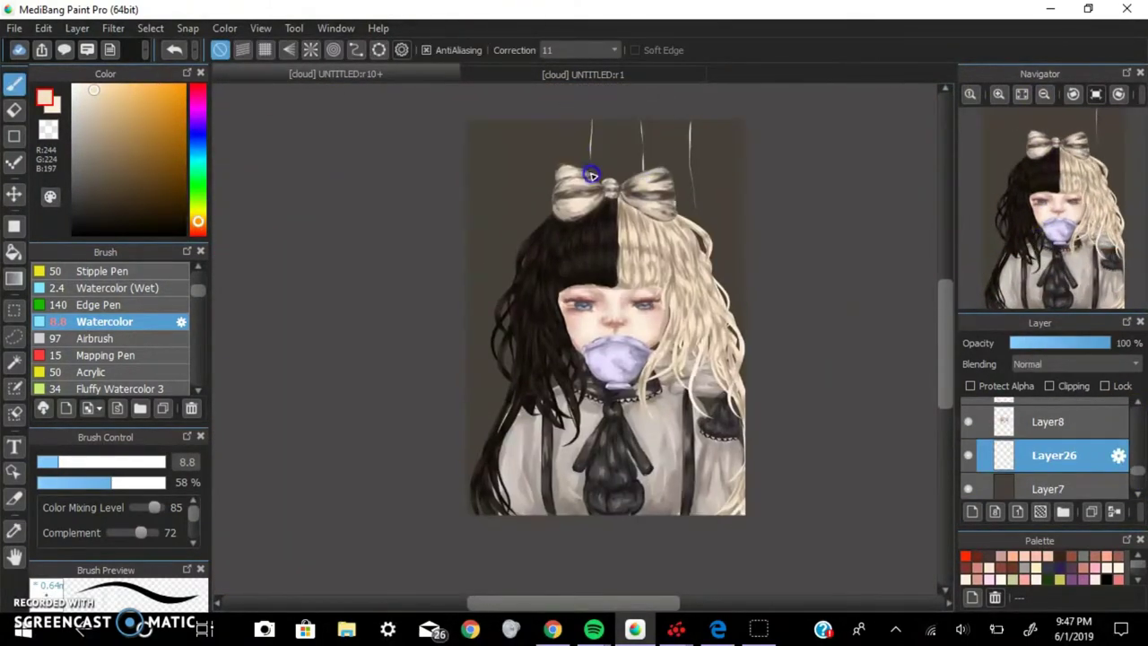
scroll(500, 328, up, 2)
click(174, 51)
click(998, 93)
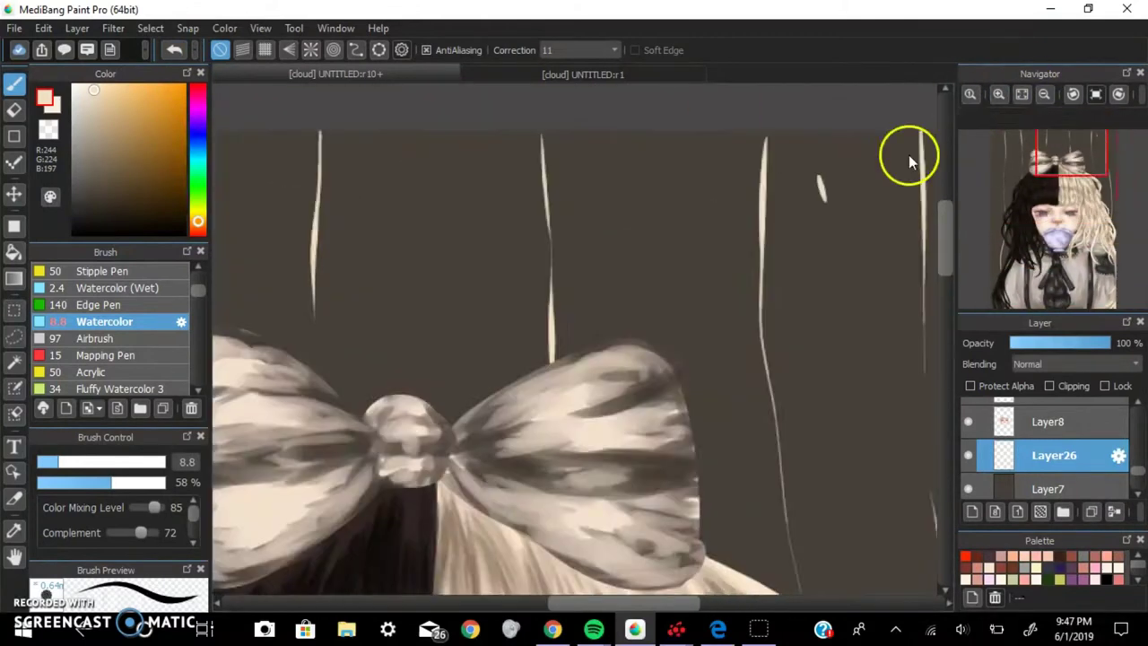
scroll(691, 310, down, 1)
scroll(691, 310, down, 3)
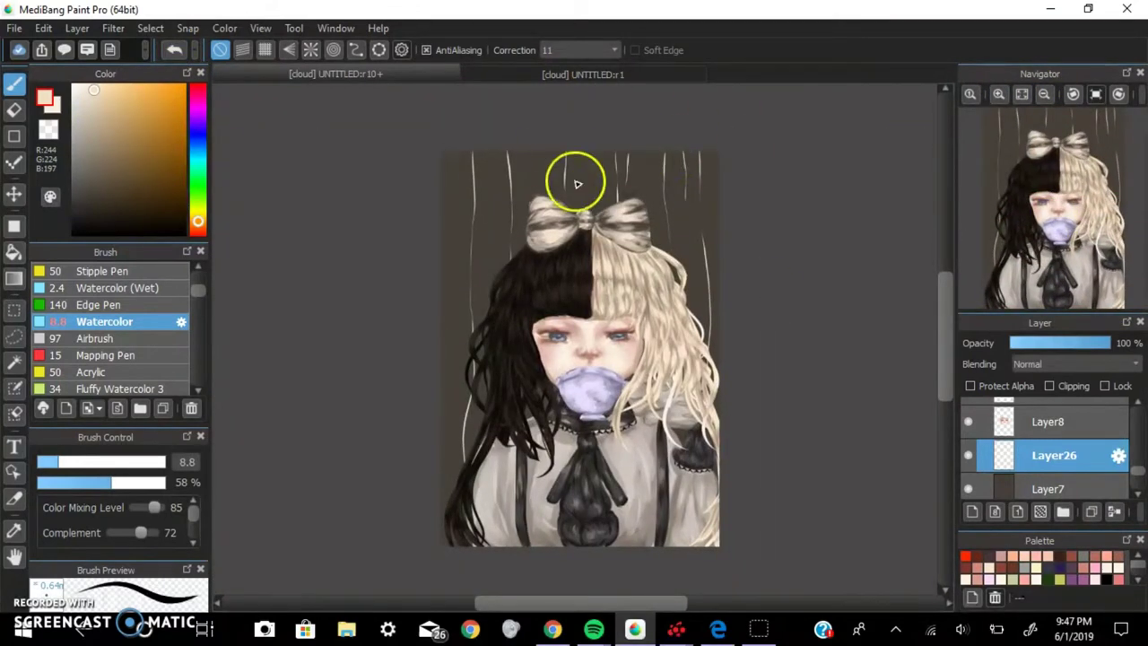
- Add another line layer, move to the Multiply shading layer and greatly enlarge the airbrush
click(972, 511)
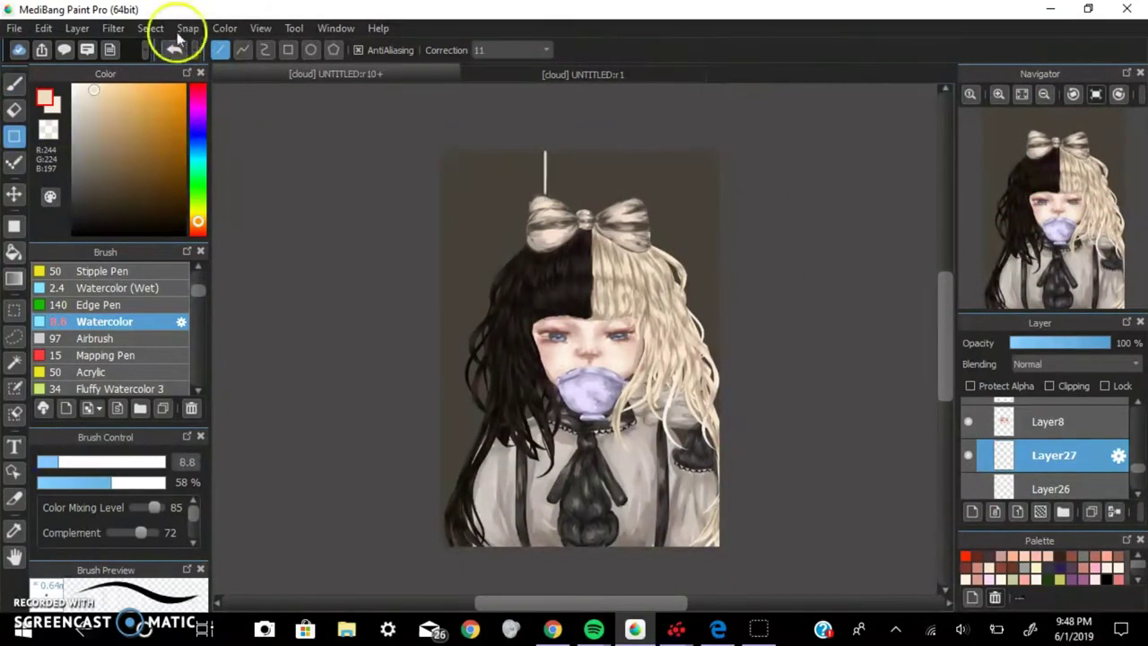
scroll(450, 233, down, 1)
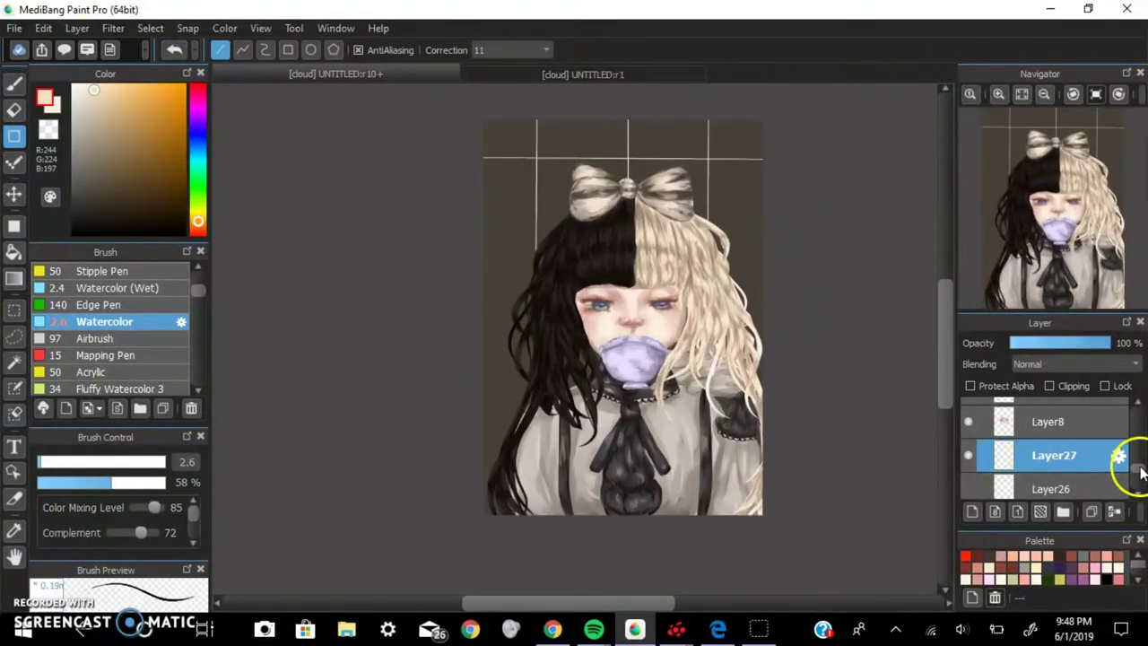
scroll(332, 410, up, 2)
click(98, 338)
click(1043, 94)
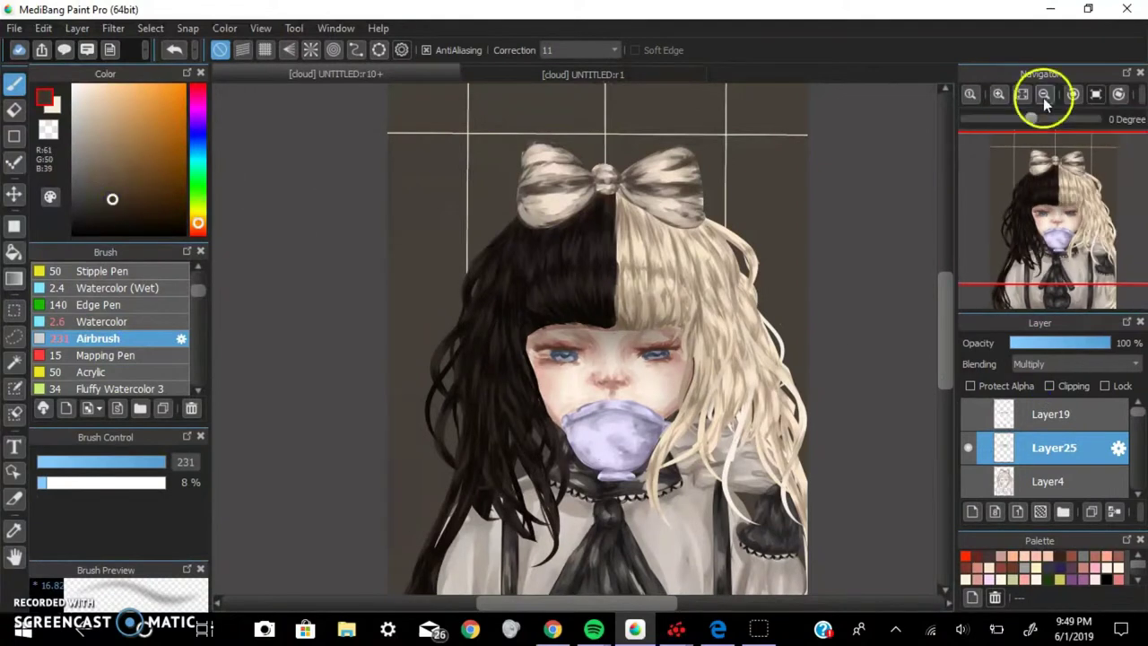
drag(583, 404, 574, 281)
drag(166, 461, 205, 469)
drag(1017, 225, 1040, 215)
- Paint a warm airbrushed glow over the hair and face on a new layer
click(971, 511)
mouse_move(502, 224)
mouse_down()
mouse_move(559, 341)
mouse_move(682, 430)
mouse_up()
drag(165, 462, 157, 468)
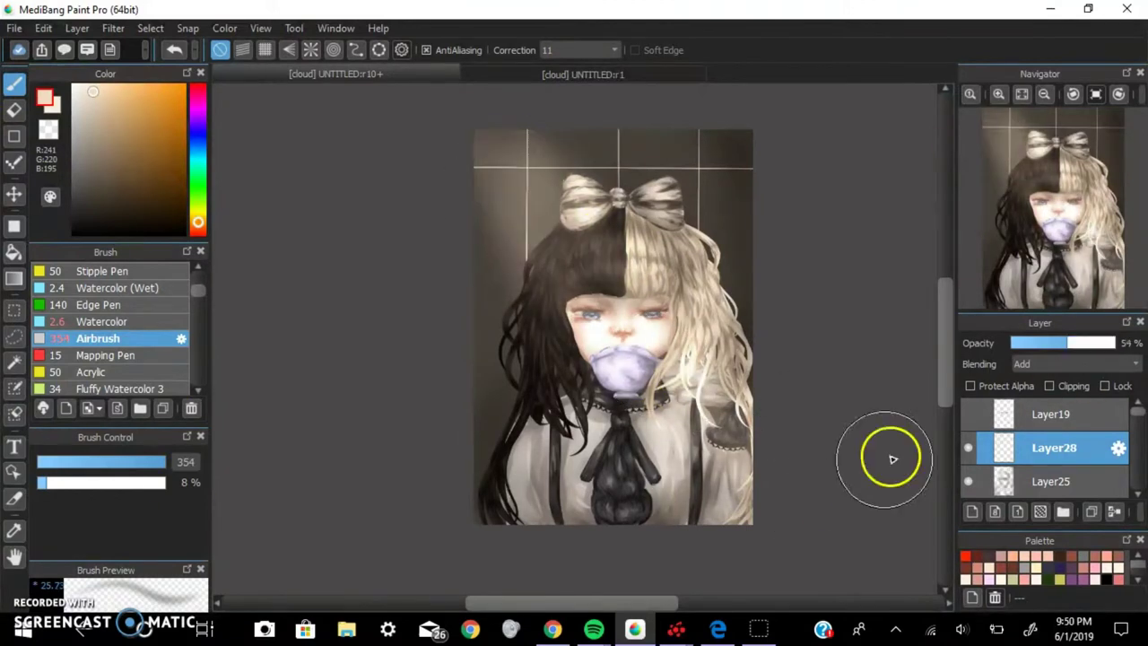
click(1053, 481)
scroll(807, 358, up, 2)
- Pick a brown for darker Multiply shading and zoom in on the face
alt+click(628, 296)
scroll(740, 256, down, 2)
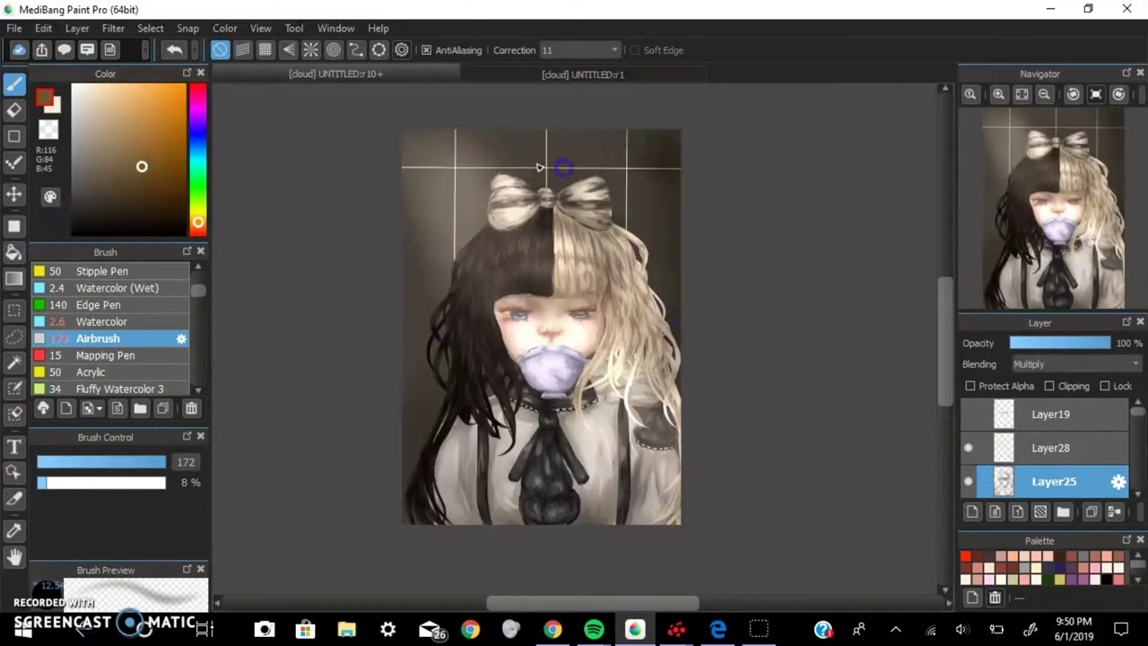
scroll(601, 321, down, 2)
scroll(706, 175, up, 3)
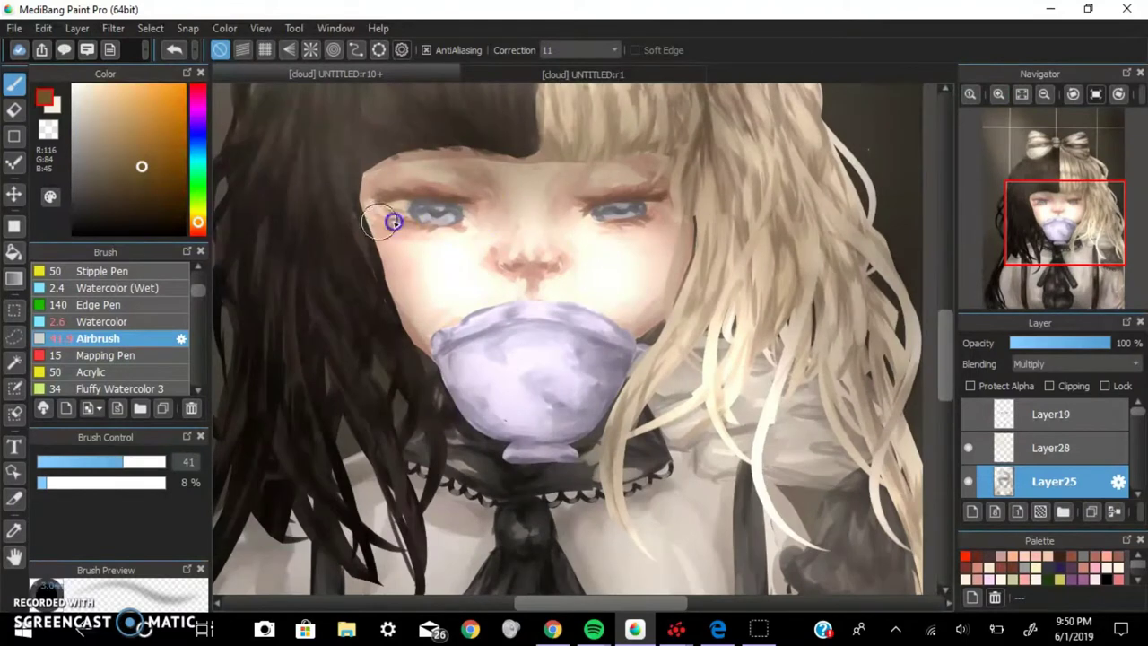
scroll(397, 218, down, 1)
drag(165, 461, 160, 461)
- Create new layers for face details and select the Watercolor brush
scroll(778, 255, up, 2)
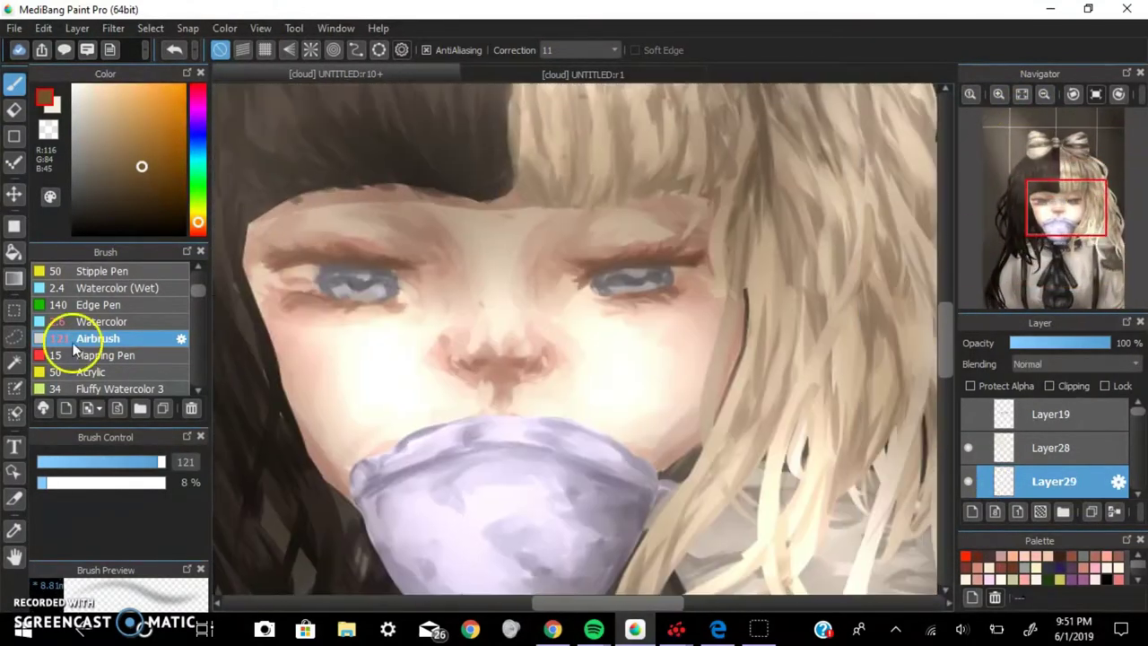
click(101, 321)
click(1053, 342)
key(ctrl+shift+n)
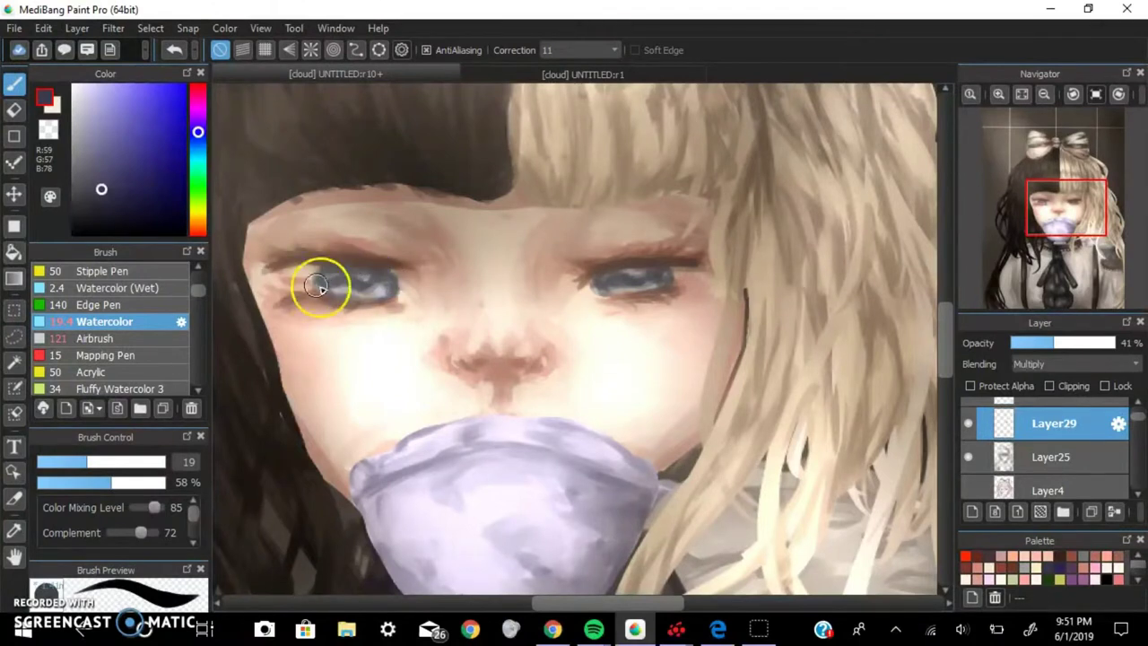
scroll(573, 340, down, 3)
scroll(574, 341, up, 3)
click(973, 511)
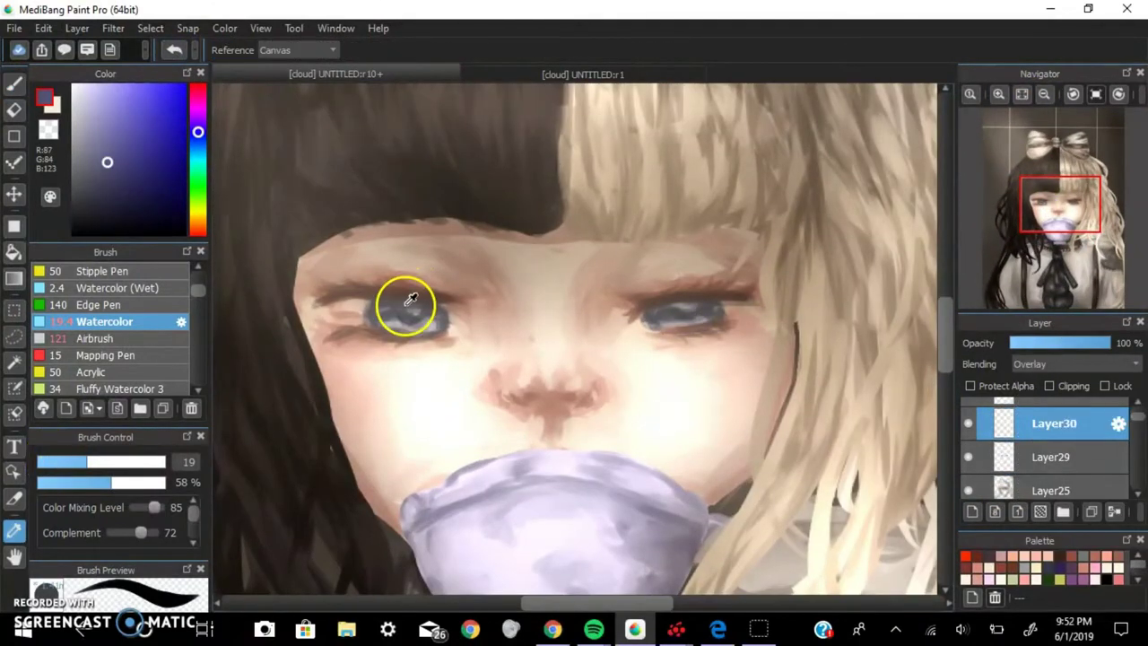
- Paint pale blue-white highlights on both eyes
click(86, 98)
drag(390, 318, 439, 321)
drag(659, 316, 671, 328)
click(1021, 94)
scroll(436, 322, up, 3)
click(1021, 94)
scroll(609, 307, up, 3)
click(1044, 94)
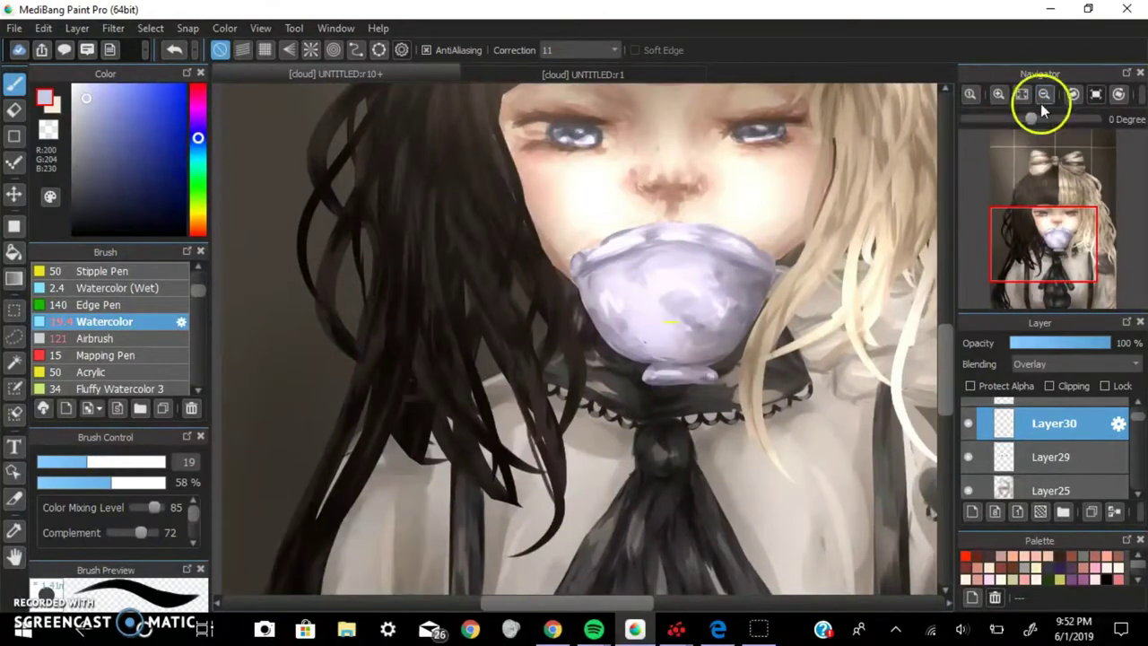
scroll(1127, 364, down, 5)
scroll(617, 371, up, 2)
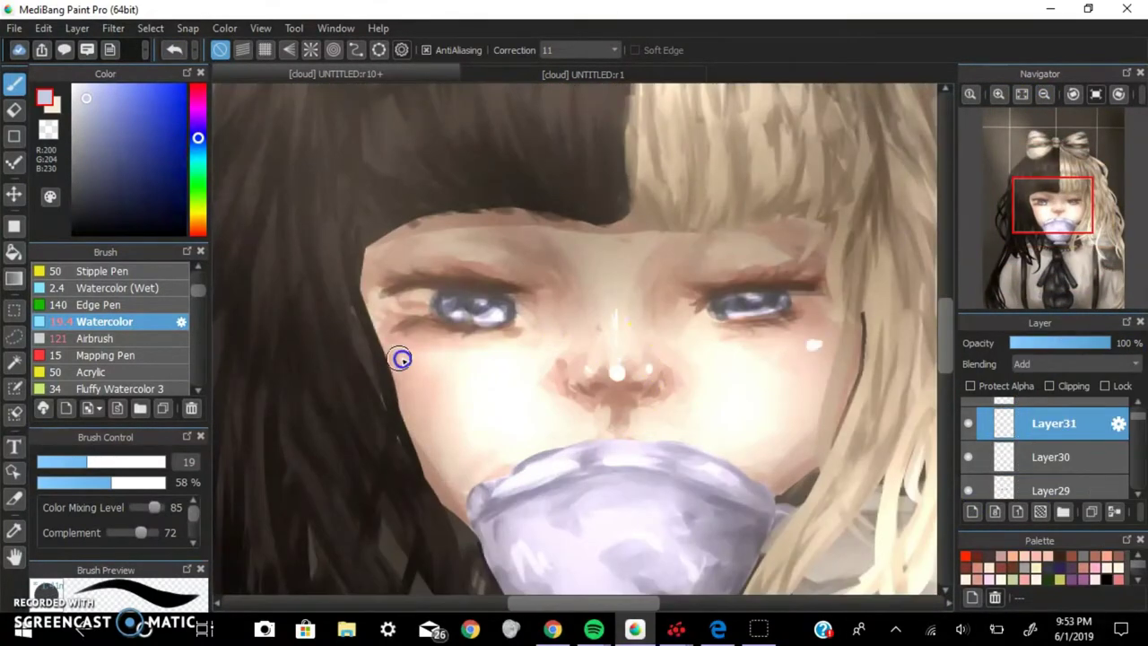
- Shrink the brush to 6.6 and lower the highlight layer opacity to 30%
click(464, 291)
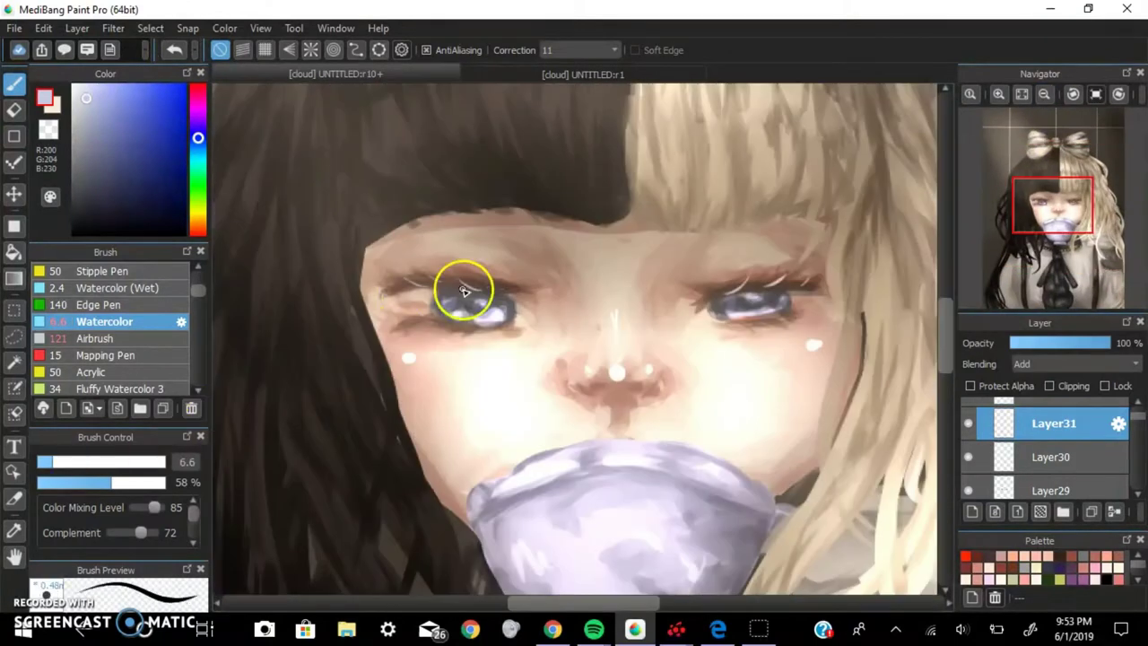
click(1021, 94)
scroll(545, 224, up, 2)
click(13, 530)
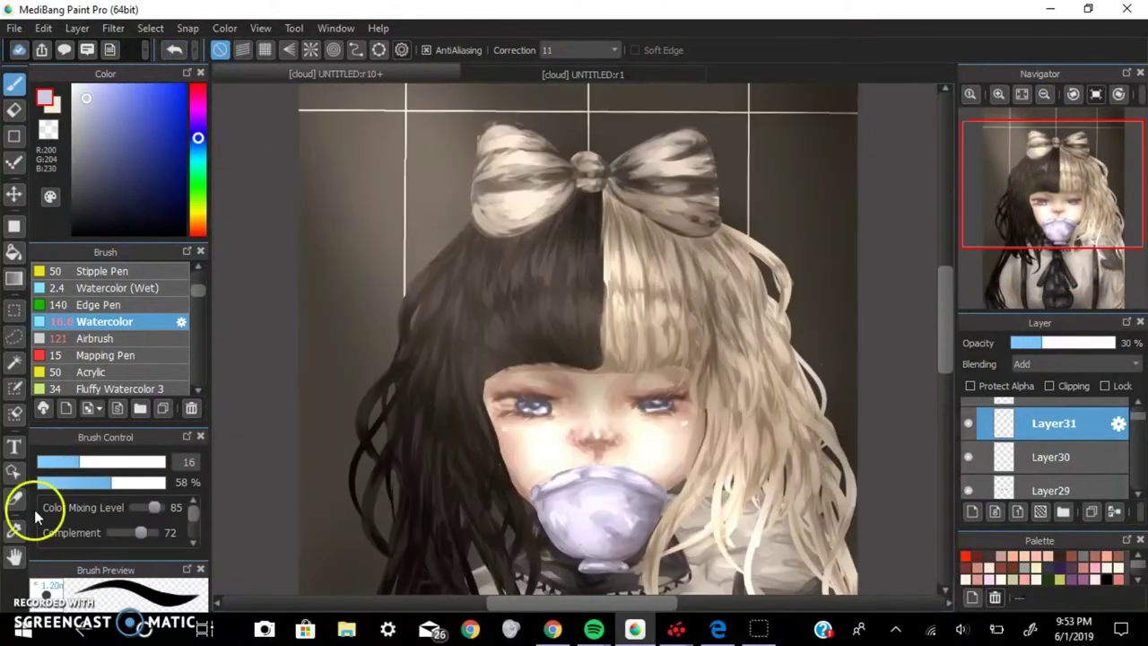
- Add a hair-highlight layer and sample a colour from the dark hair for the streak
click(16, 85)
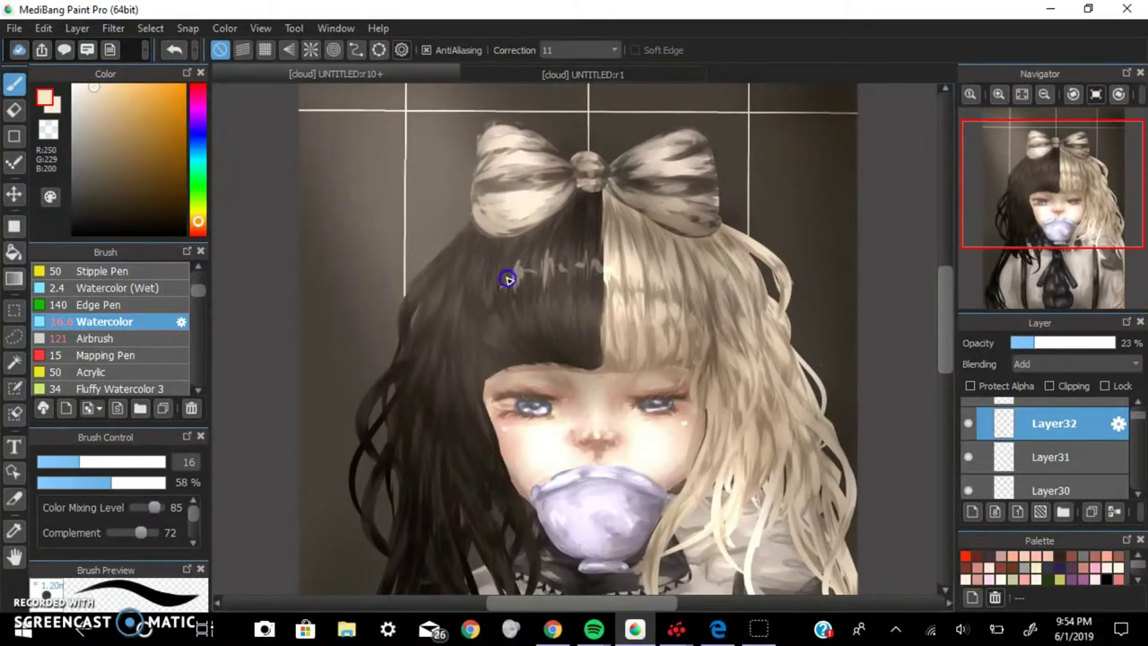
scroll(446, 318, down, 2)
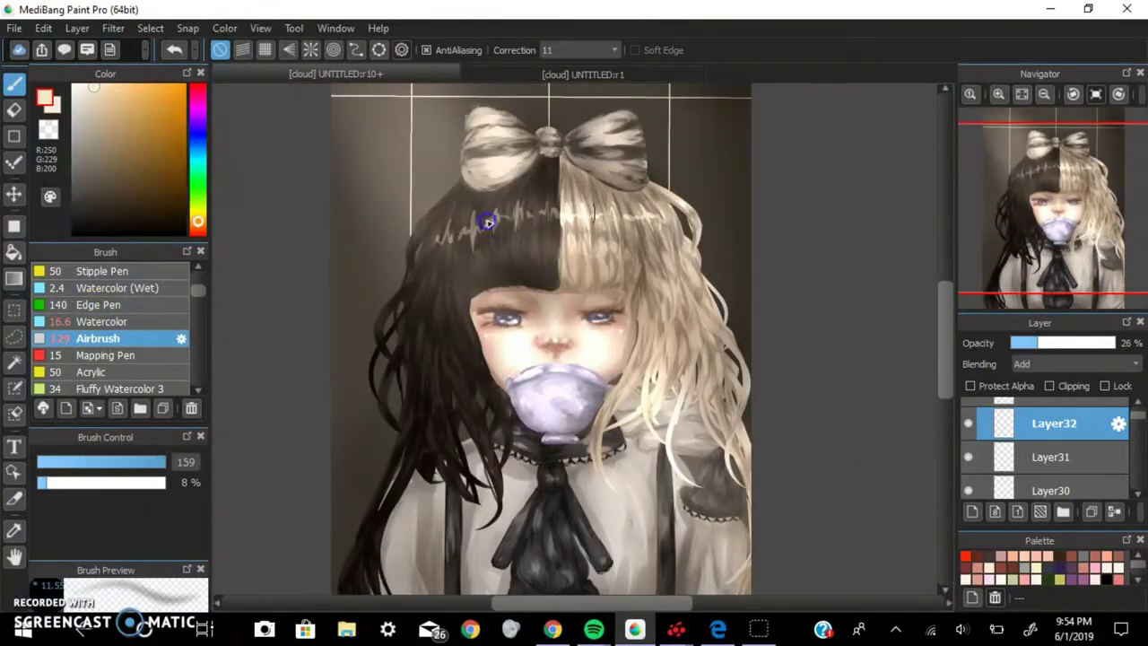
alt+click(556, 215)
click(94, 338)
alt+click(558, 221)
click(104, 321)
scroll(556, 269, up, 2)
drag(1057, 215, 1070, 271)
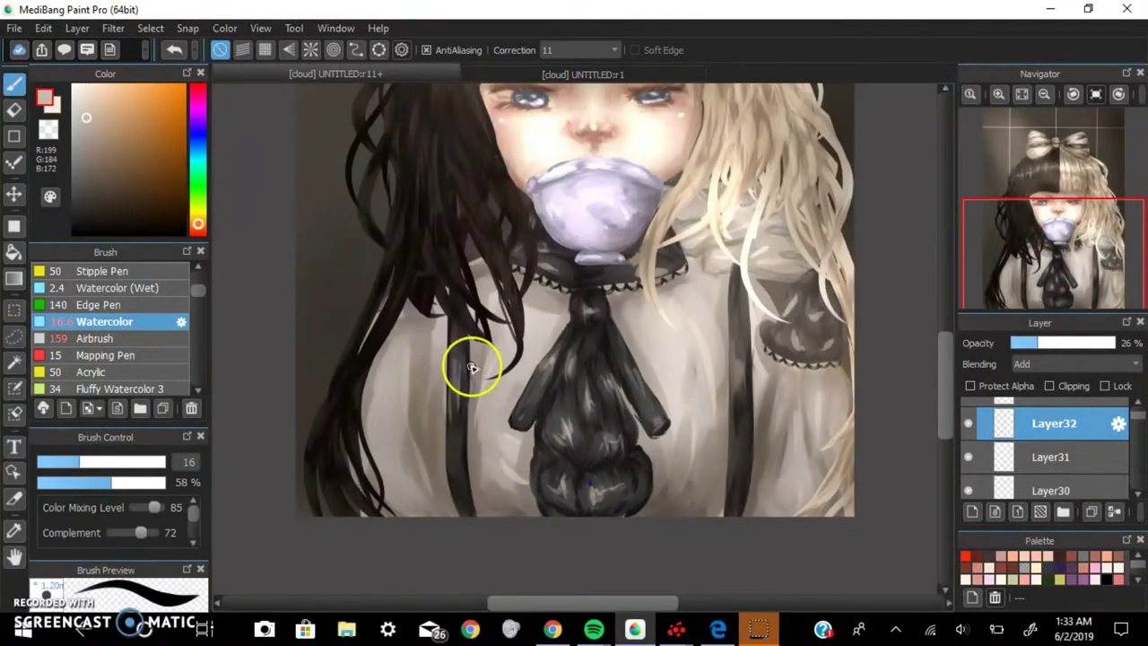
- Switch to the Airbrush and set the layer to Multiply at full opacity
click(1044, 95)
scroll(574, 313, up, 3)
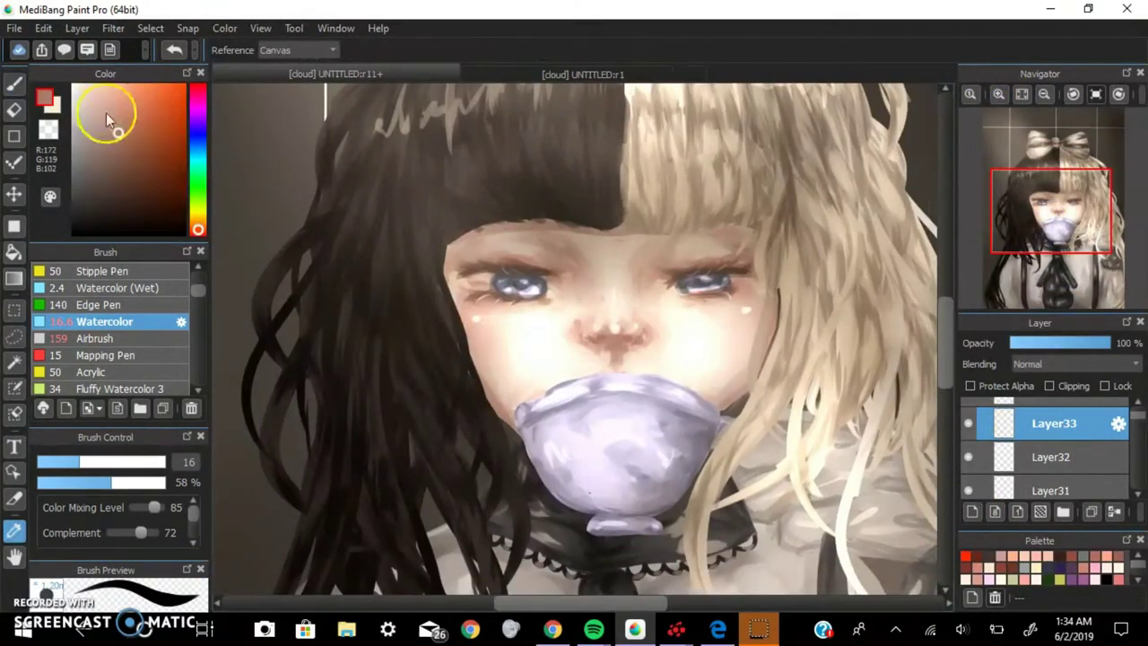
click(94, 338)
click(1076, 363)
click(1031, 390)
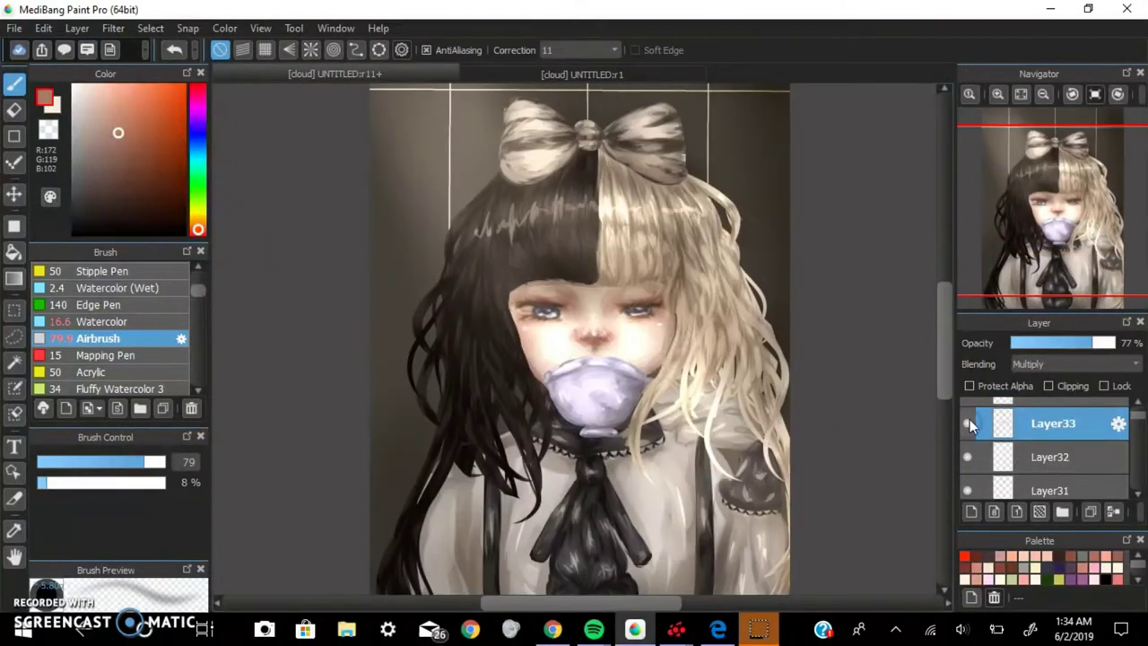
- Eyedrop dark and lighter browns from the hair and pick a darker brown shade
alt+click(431, 430)
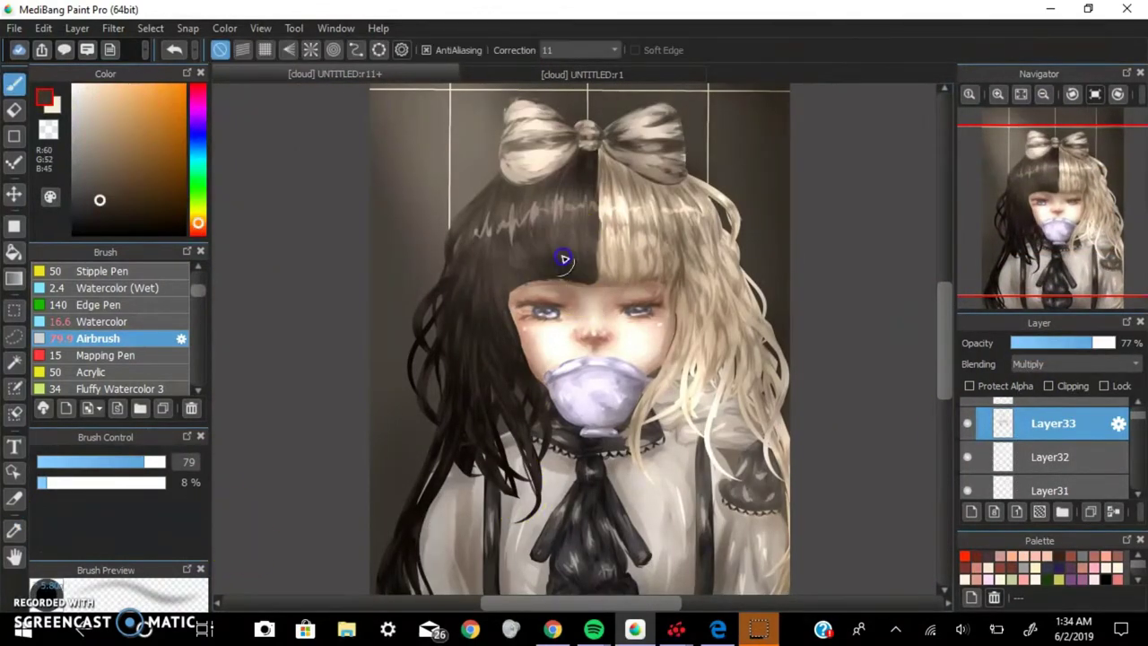
alt+click(640, 225)
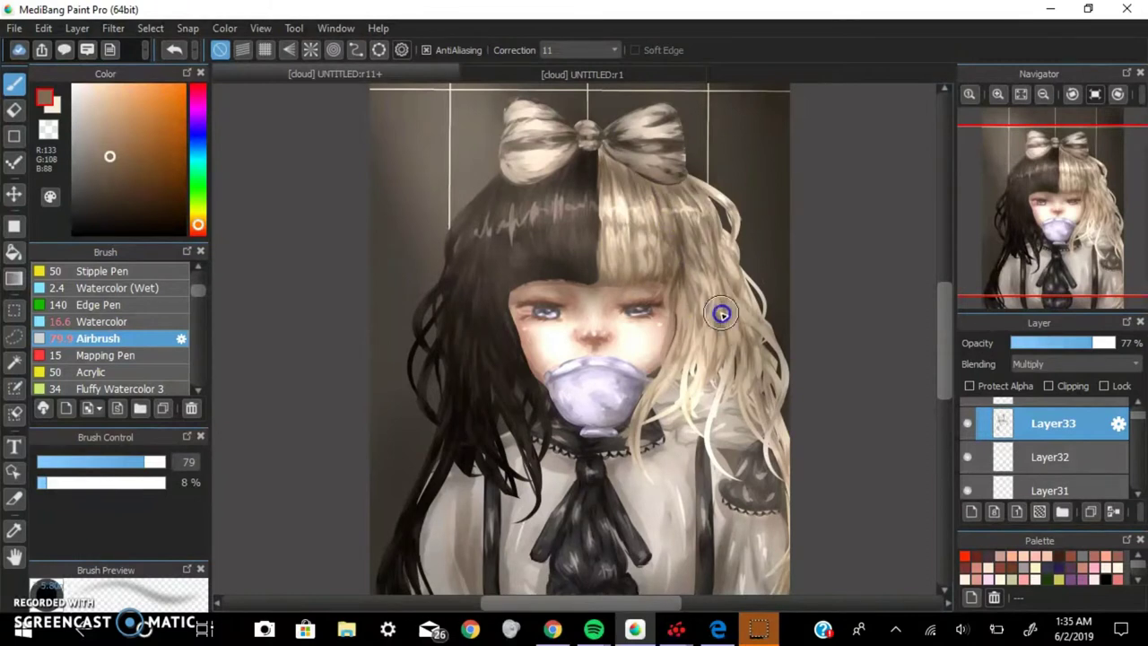
click(98, 187)
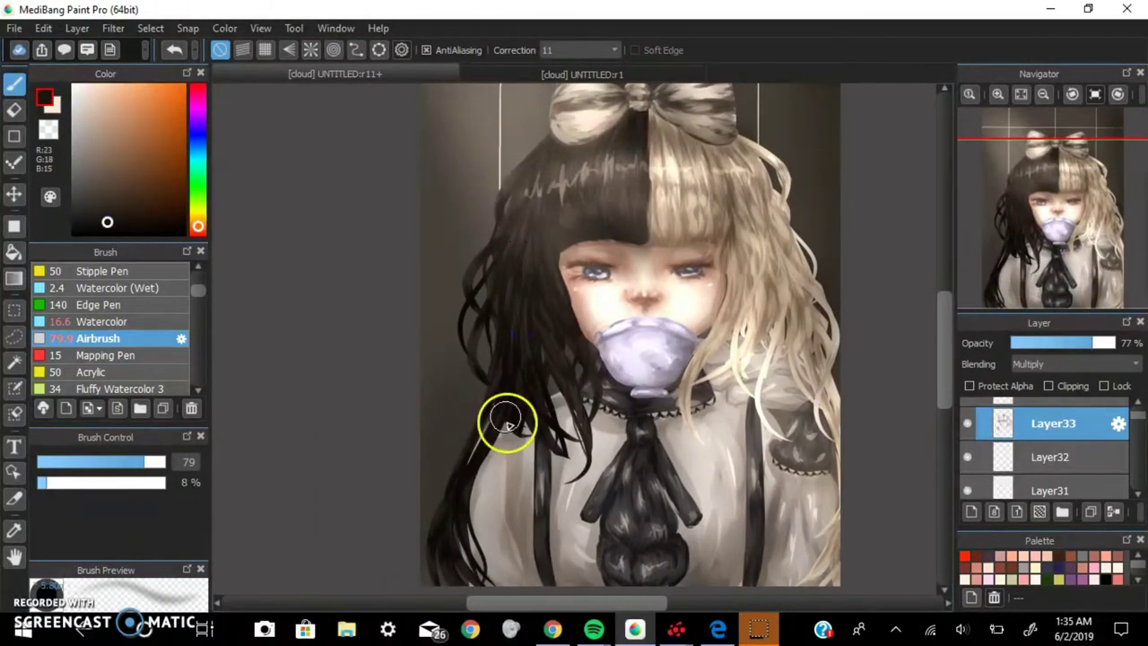
scroll(638, 141, up, 5)
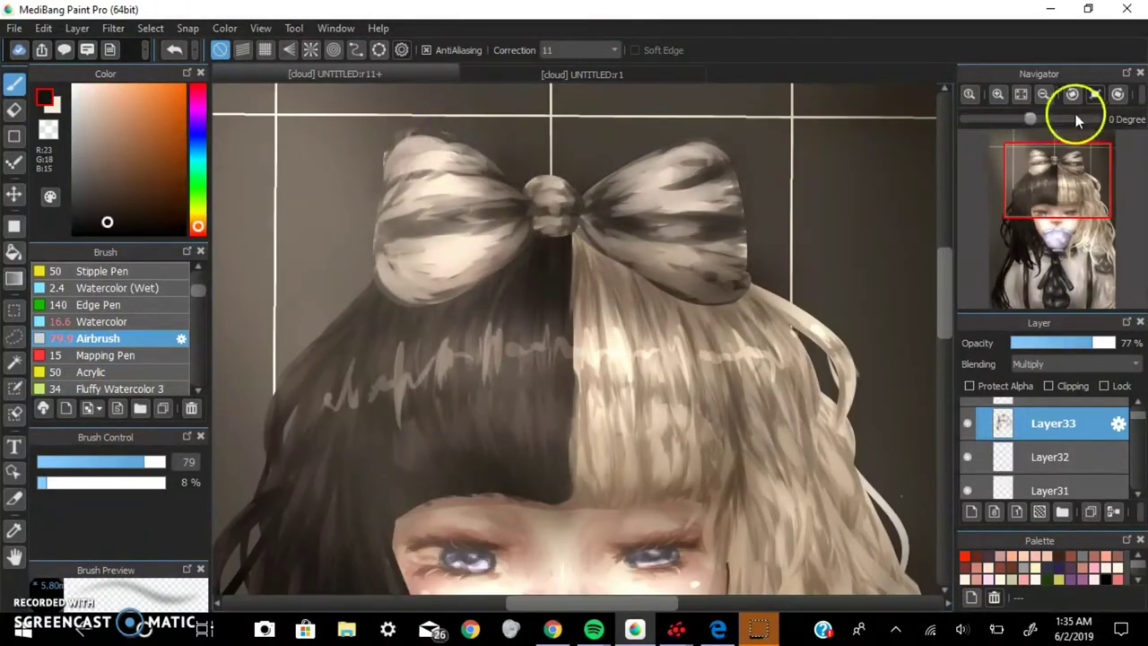
scroll(728, 339, down, 5)
alt+click(686, 461)
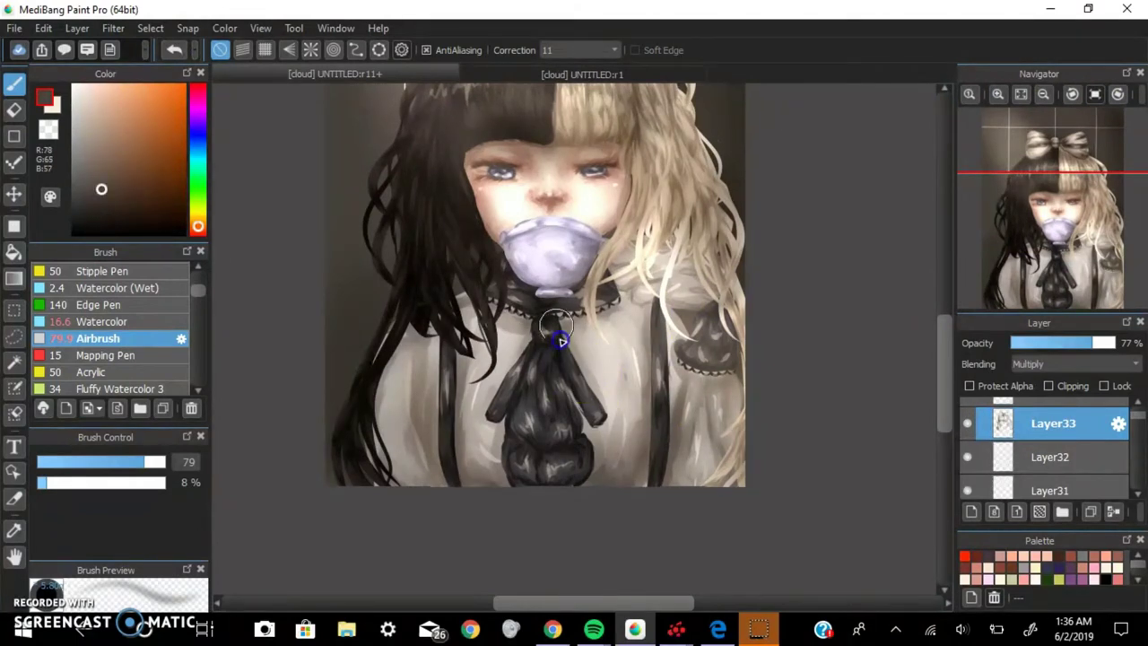
scroll(838, 263, up, 5)
- Add an Add-mode layer for face lighting and a Multiply layer with dark brown shading
click(1031, 402)
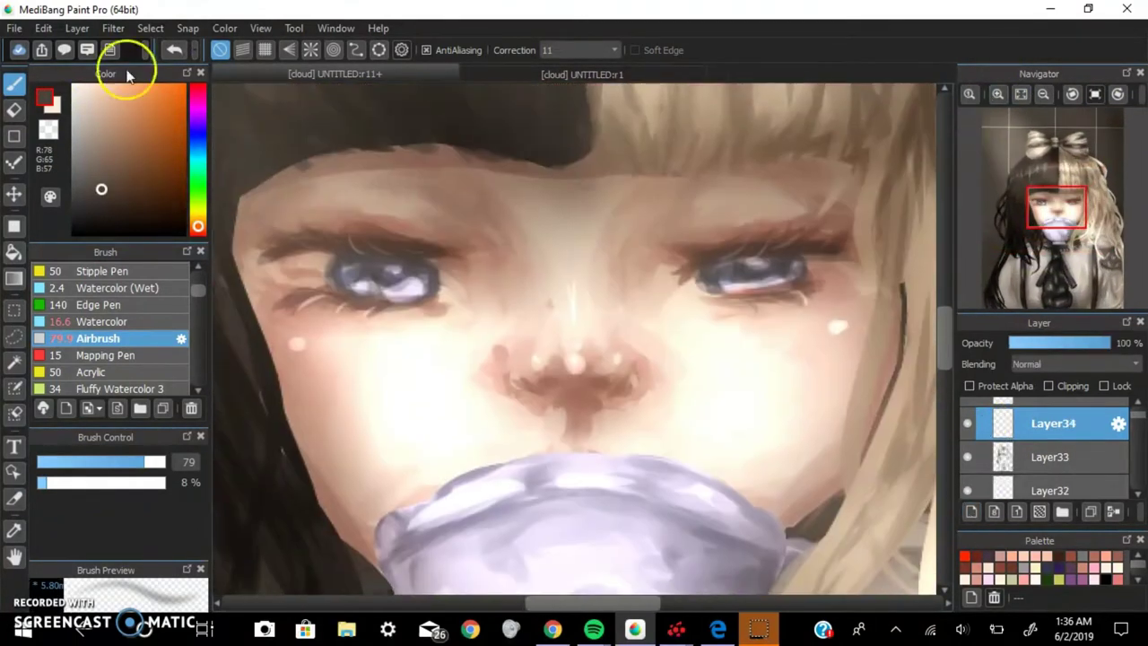
click(1027, 90)
scroll(684, 329, up, 3)
click(1045, 95)
scroll(573, 341, up, 3)
click(129, 188)
drag(136, 460, 117, 460)
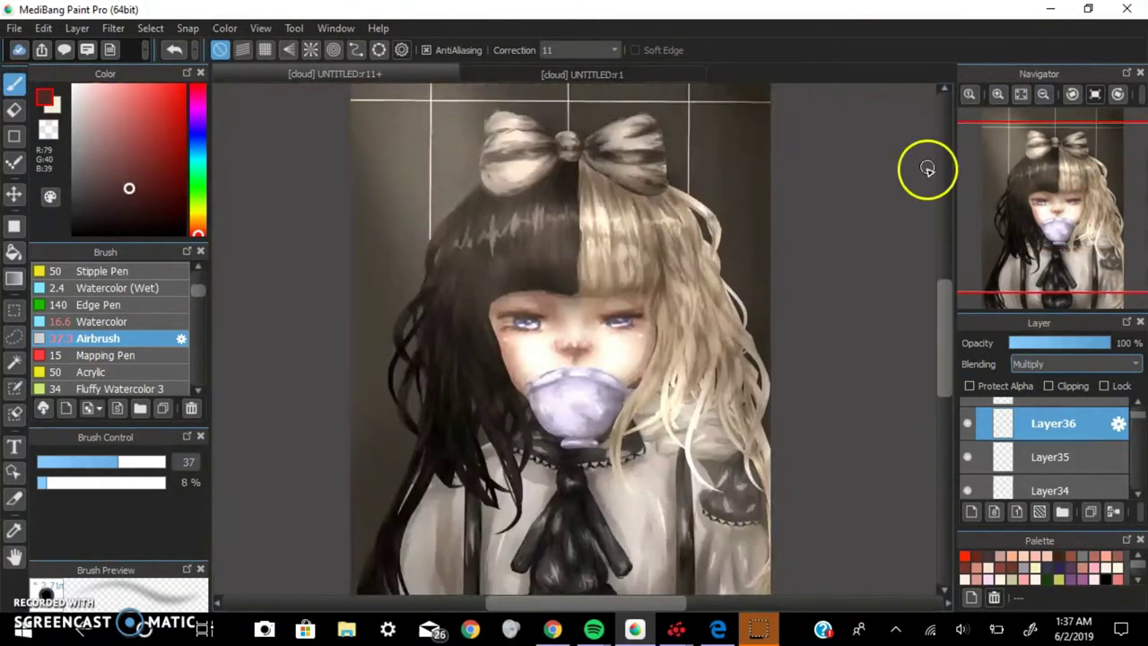
- Switch to the Watercolor brush and sample a greyish purple from the eye
click(102, 321)
alt+click(401, 277)
scroll(771, 258, down, 5)
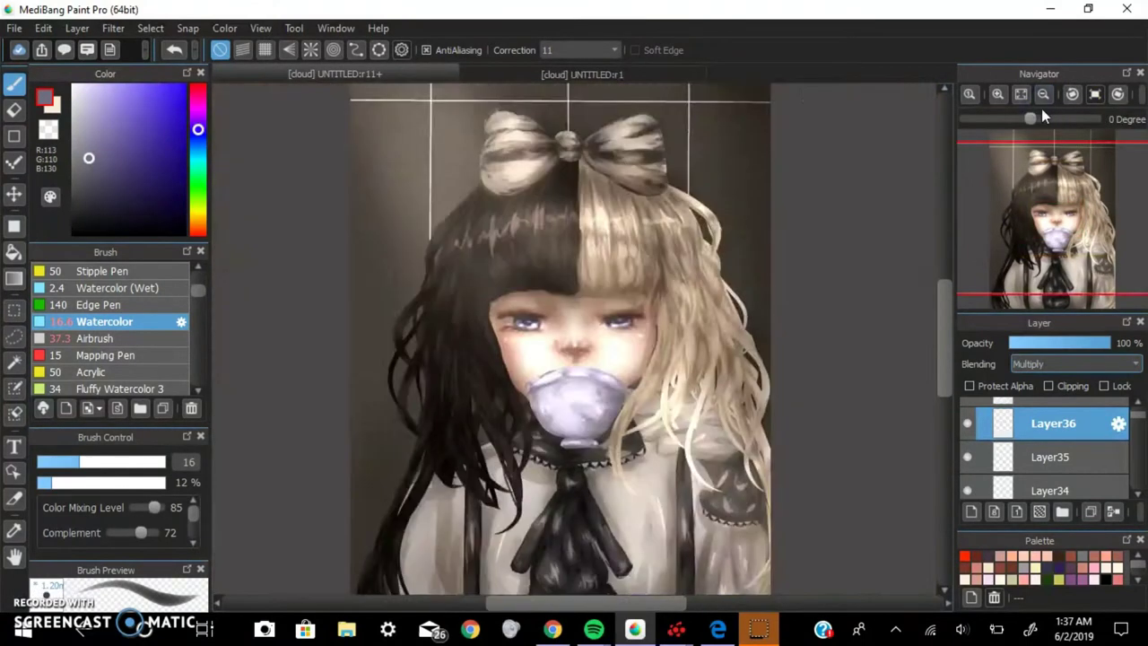
scroll(438, 295, up, 4)
scroll(437, 273, down, 5)
scroll(478, 295, up, 5)
scroll(479, 294, down, 5)
scroll(574, 341, up, 6)
- Add Layer37 for violet-grey shading, zooming in on the face and back out
click(998, 101)
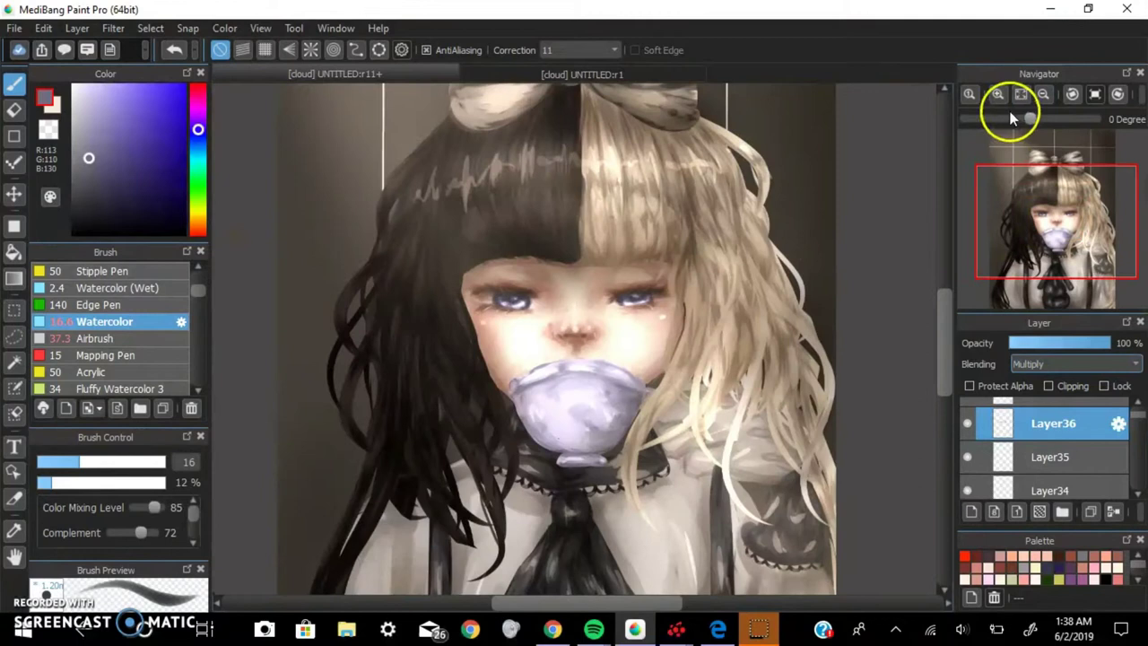
click(1076, 363)
click(1045, 95)
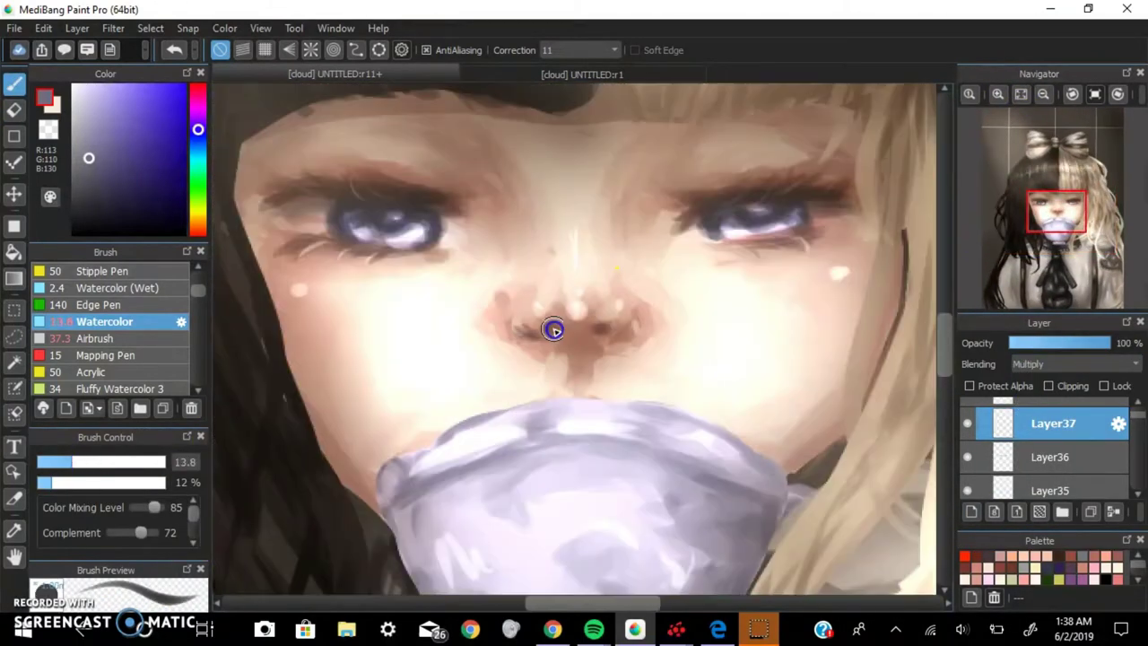
click(1047, 93)
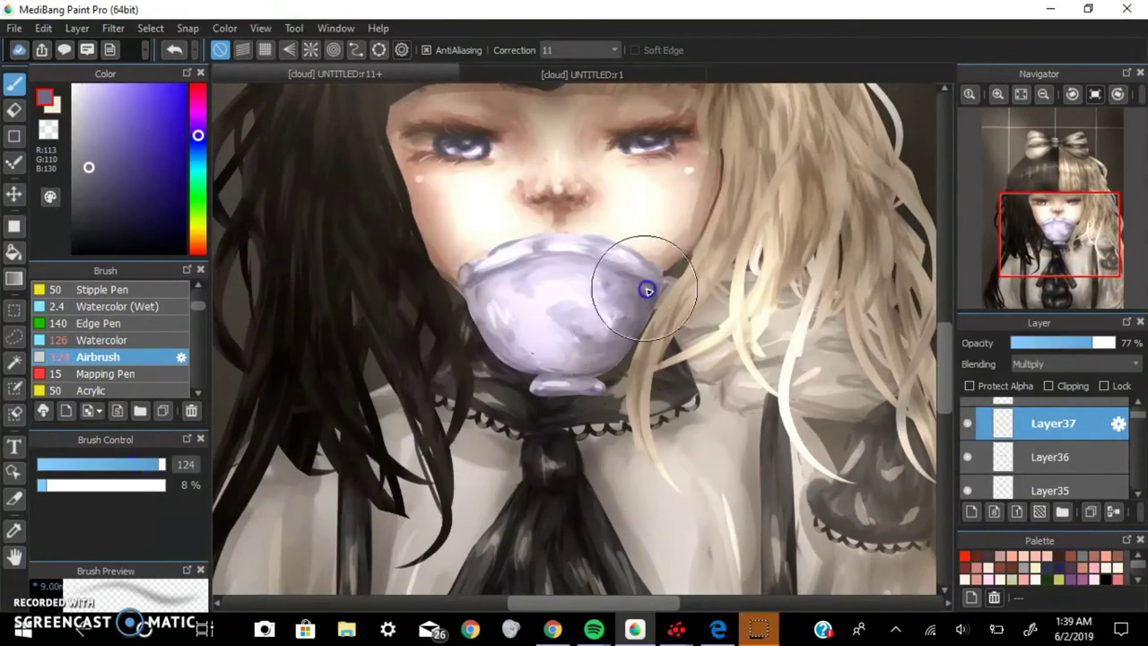
click(1007, 89)
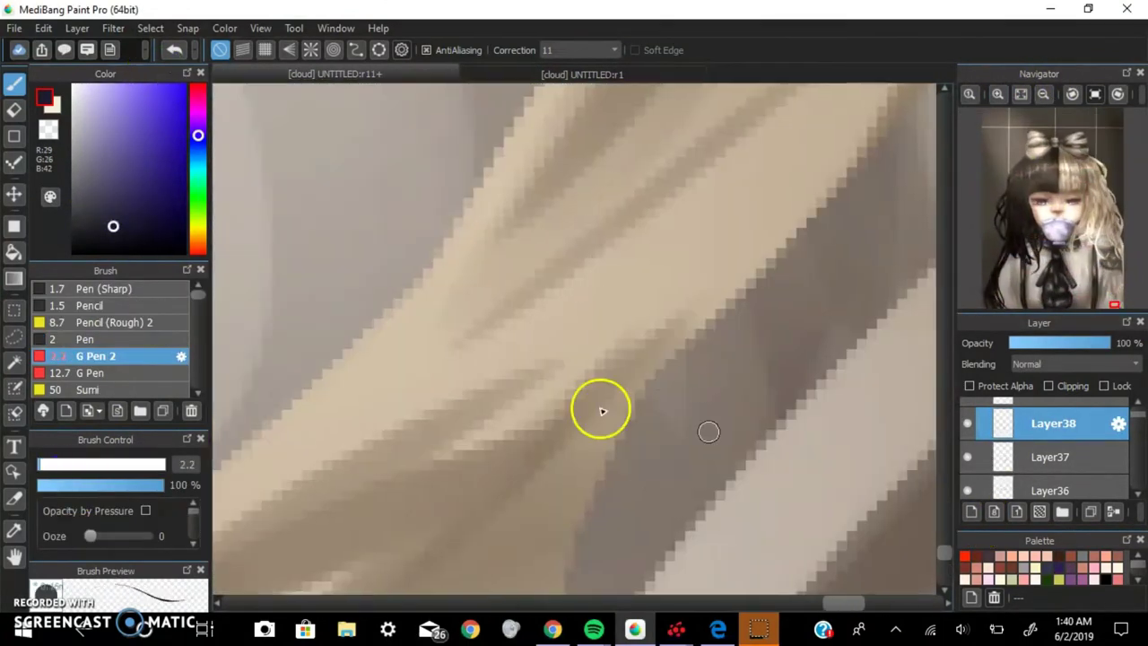
- Write the dark G Pen 2 signature strokes near the bottom-right corner
drag(677, 470, 839, 459)
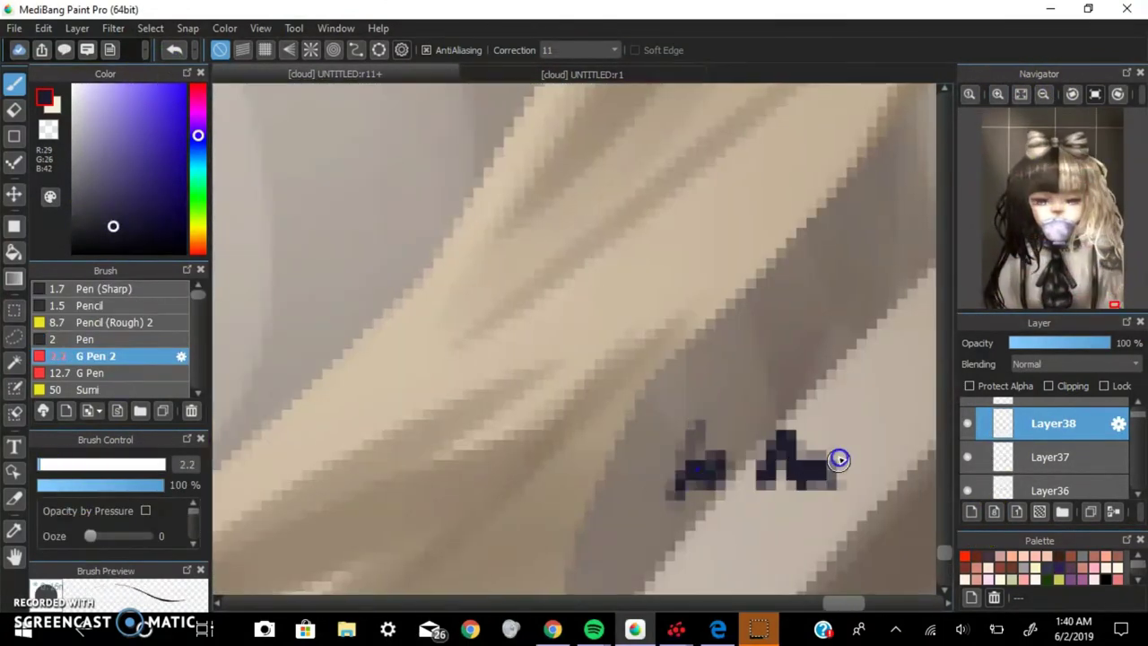
scroll(838, 459, down, 1)
drag(713, 422, 823, 422)
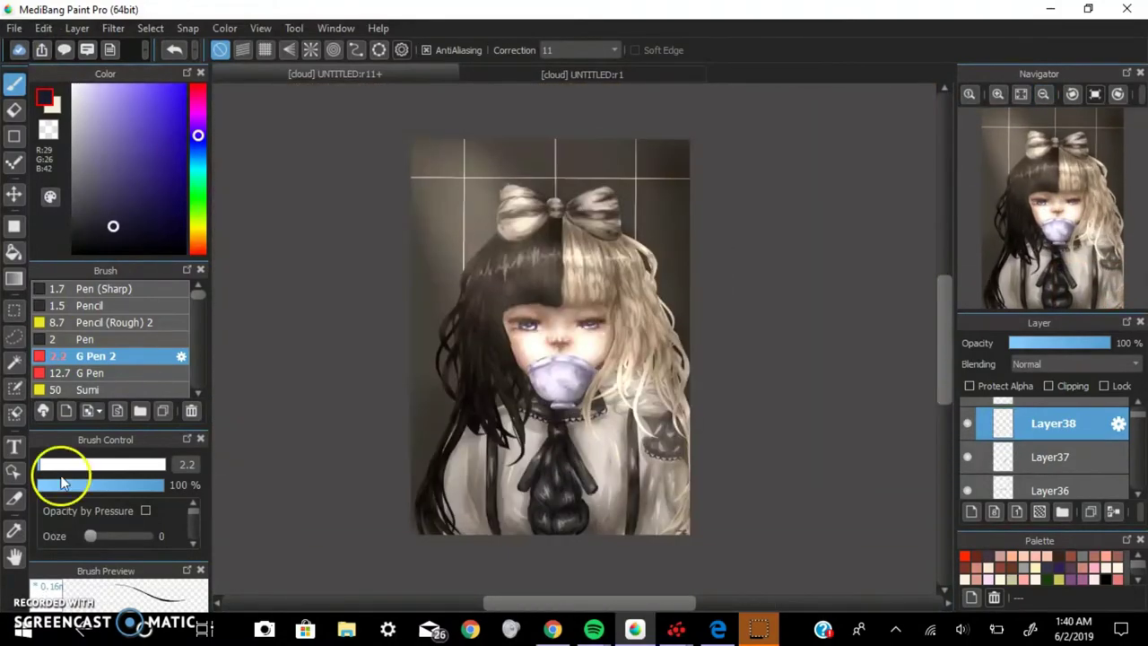